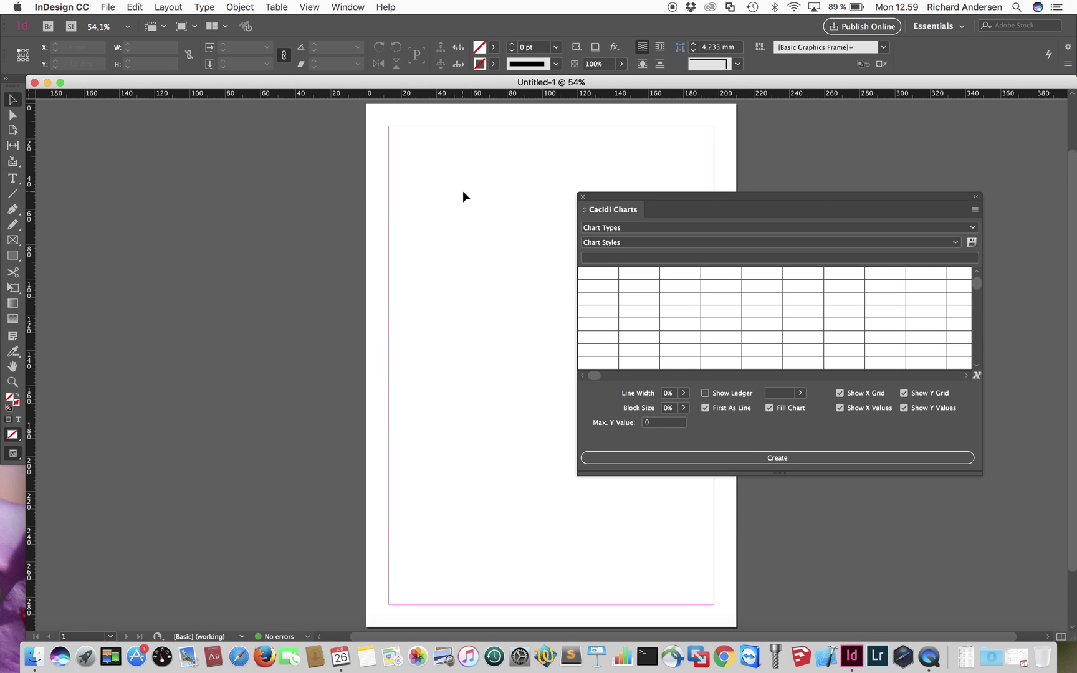
{"action": "left_click", "coordinate": [347, 7]}
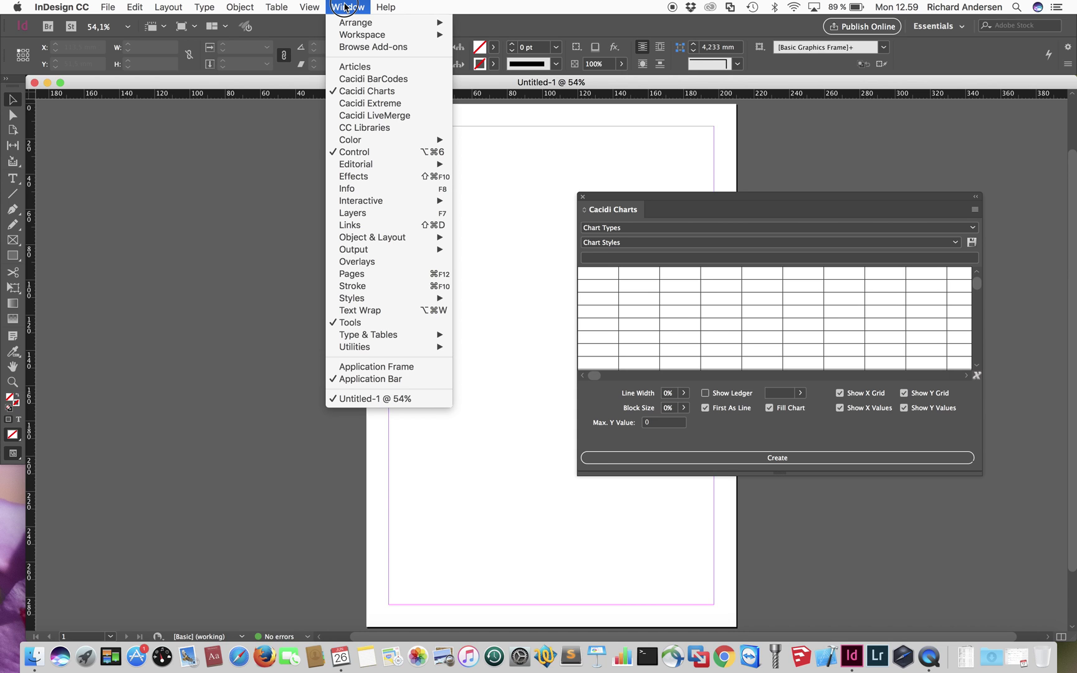
{"action": "left_click", "coordinate": [103, 307]}
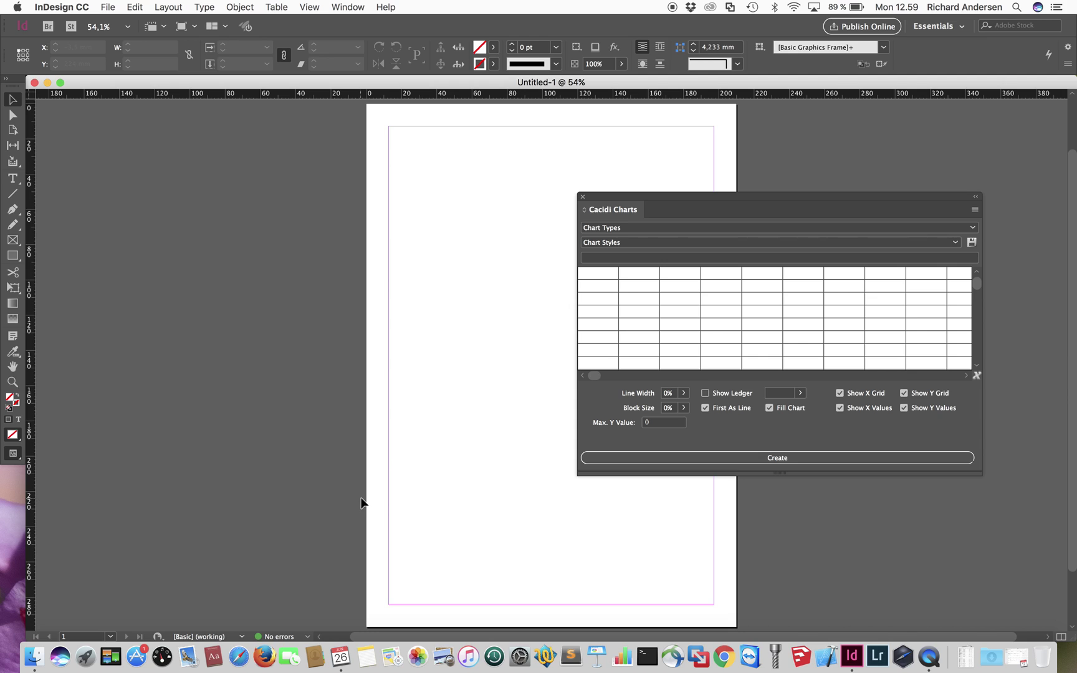
Set the chart type to Pie Chart and look through the available chart styles without choosing one.
{"action": "left_click", "coordinate": [698, 228]}
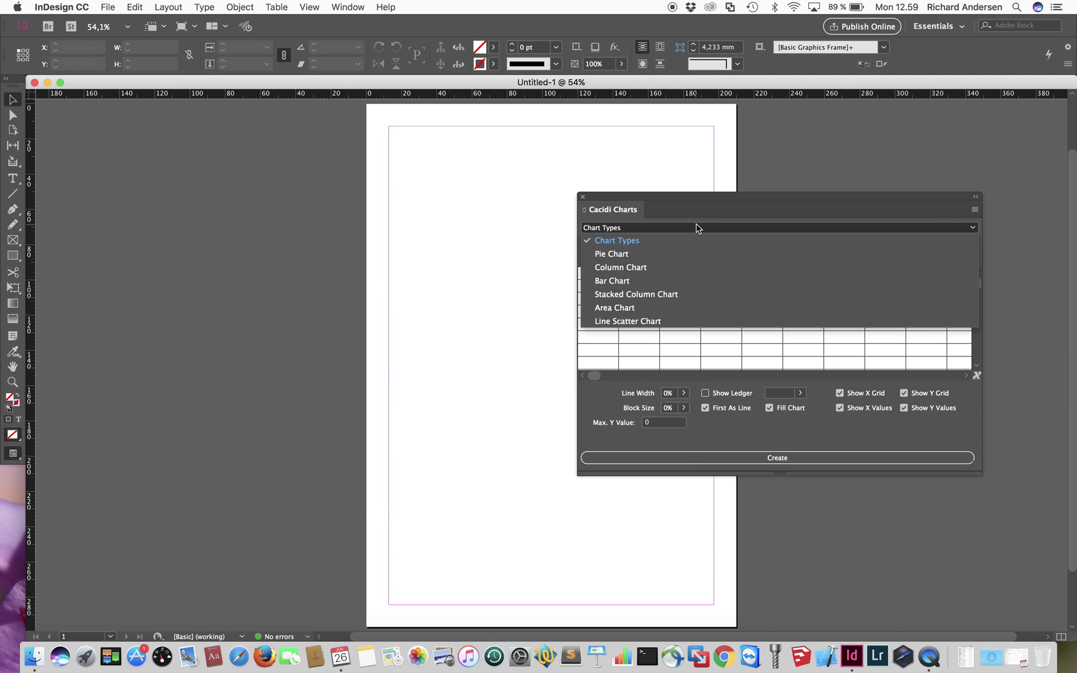
{"action": "left_click", "coordinate": [616, 259]}
{"action": "left_click", "coordinate": [607, 248]}
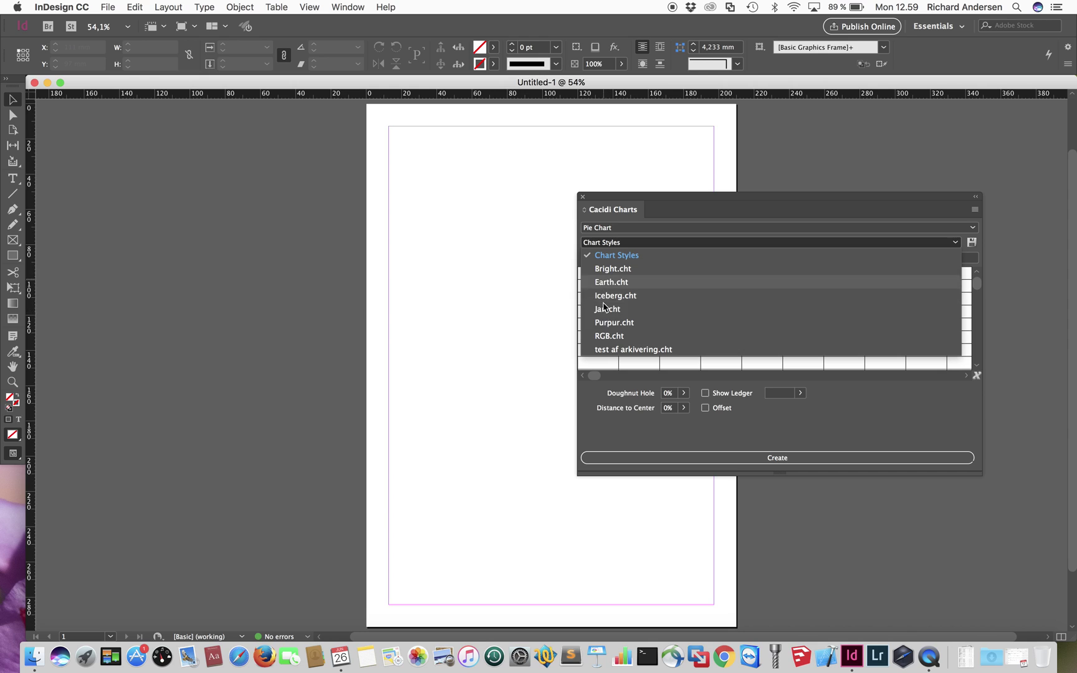
{"action": "left_click", "coordinate": [490, 300]}
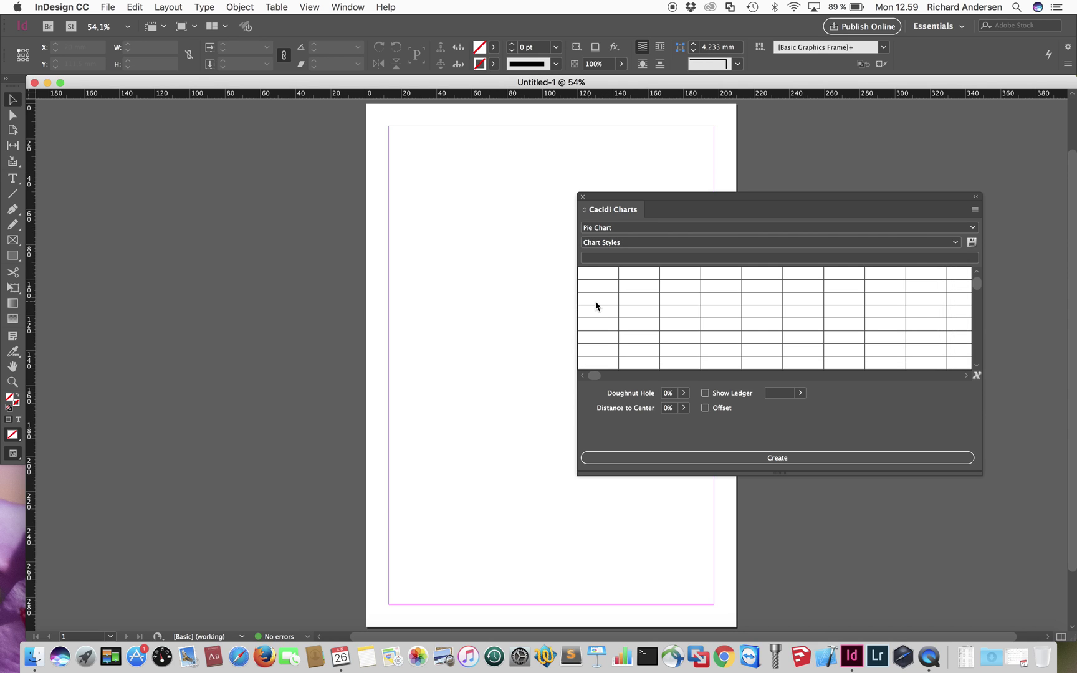
Enter 100, 200 and 300 in the first three cells of the chart data's first row.
{"action": "left_click", "coordinate": [611, 274]}
{"action": "type", "text": "100"}
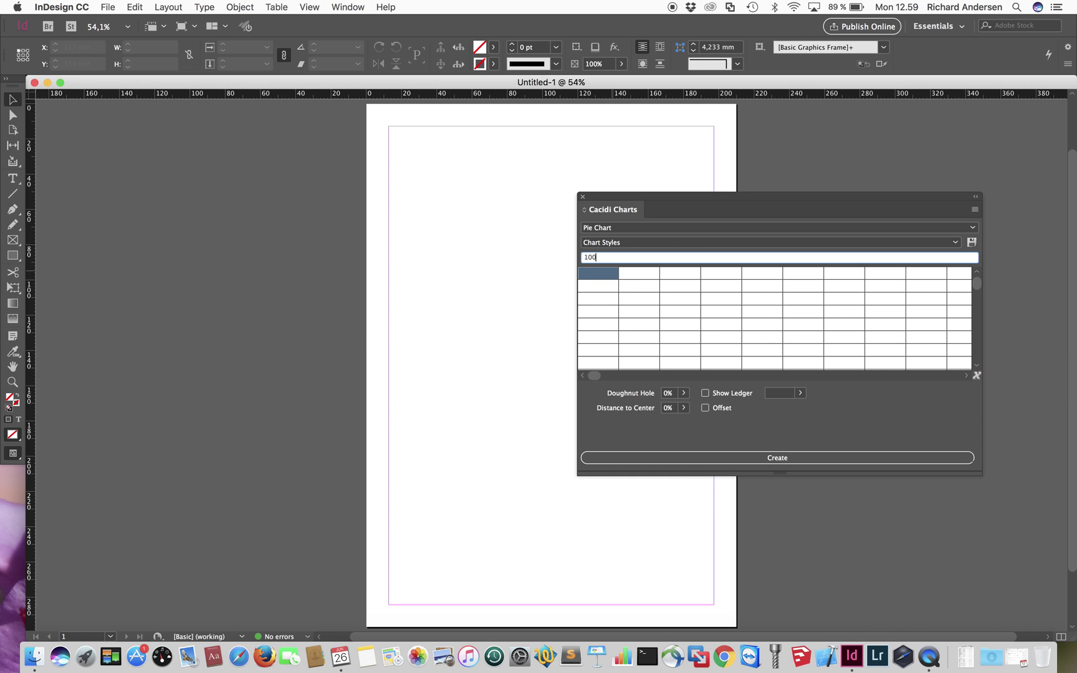
{"action": "key", "text": "Return"}
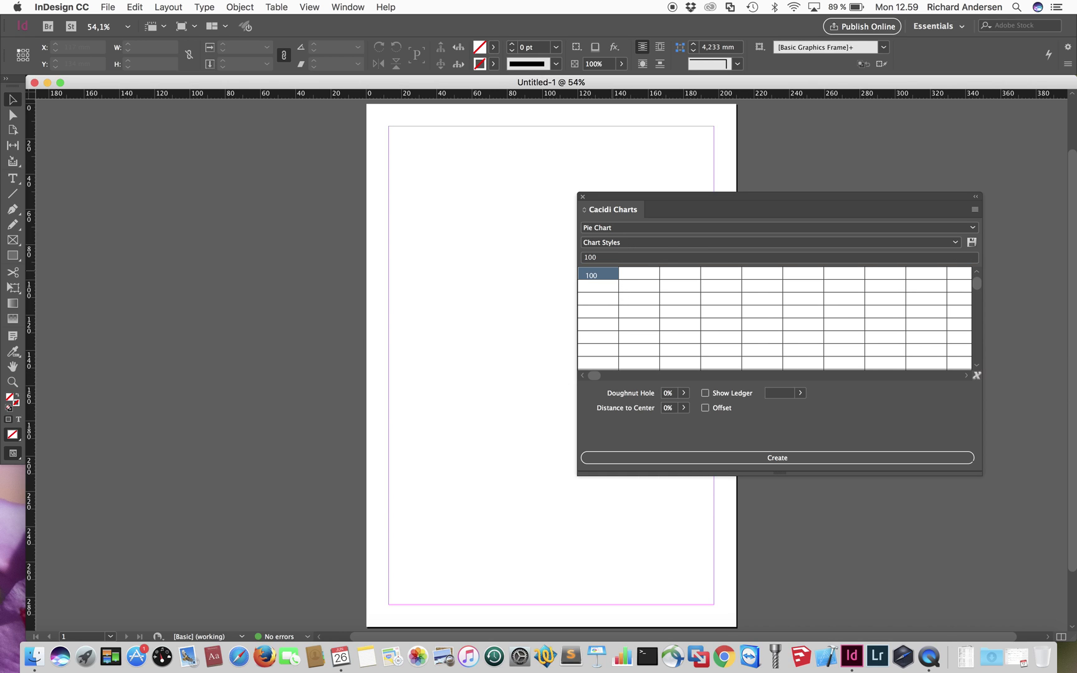
{"action": "left_click", "coordinate": [637, 279]}
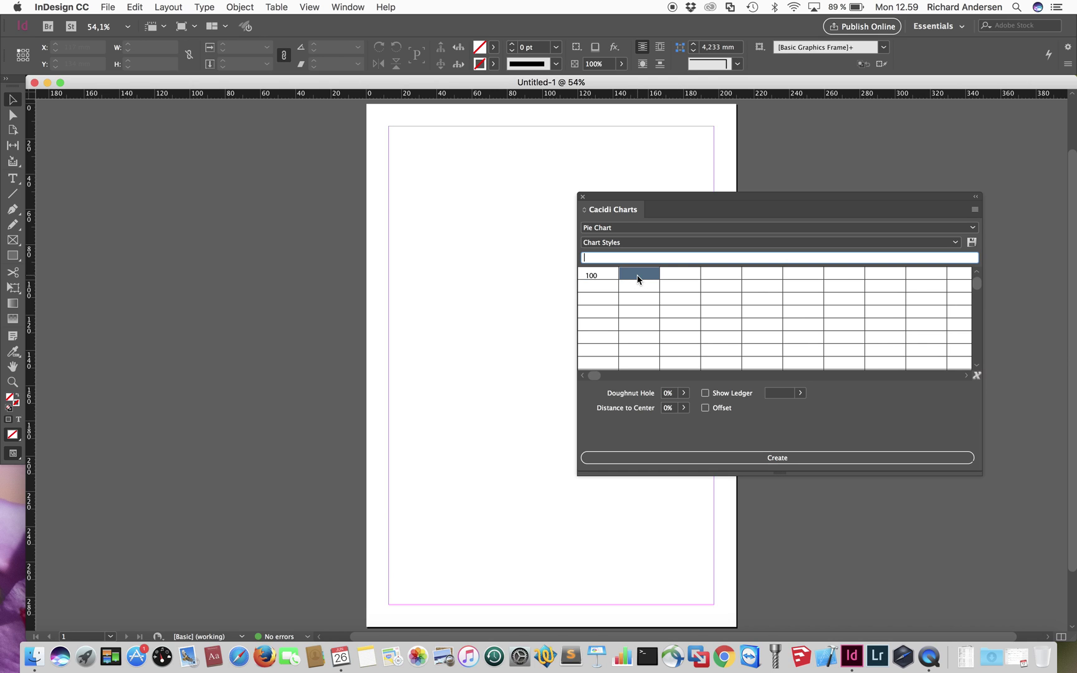
{"action": "type", "text": "200"}
{"action": "key", "text": "Return"}
{"action": "left_click", "coordinate": [678, 278]}
{"action": "type", "text": "300"}
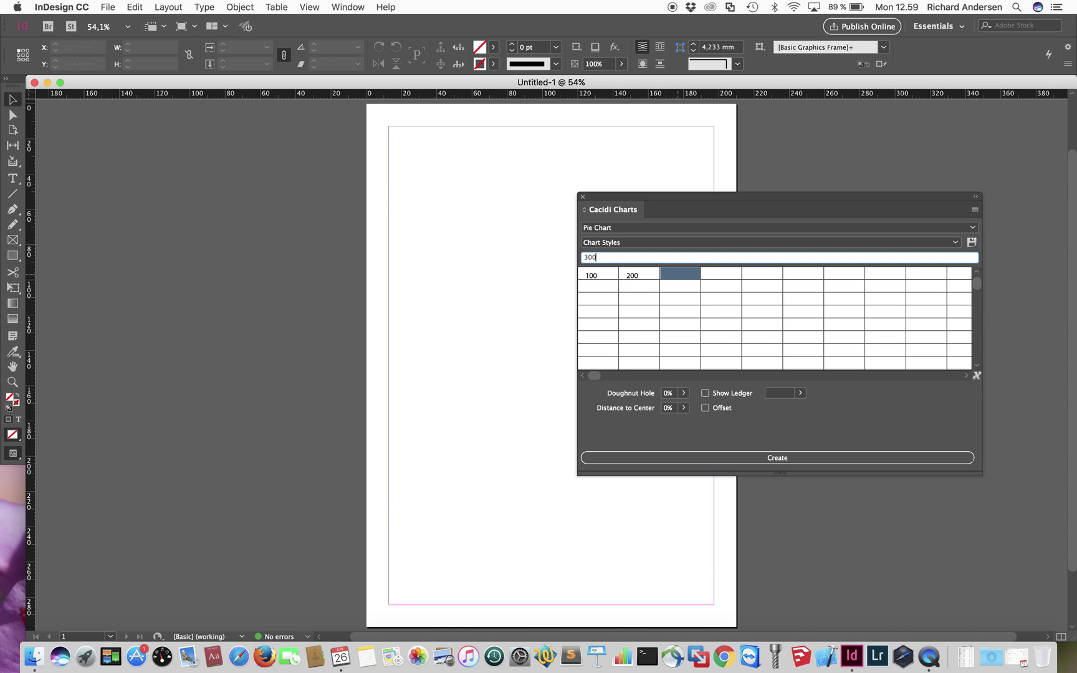
{"action": "key", "text": "Return"}
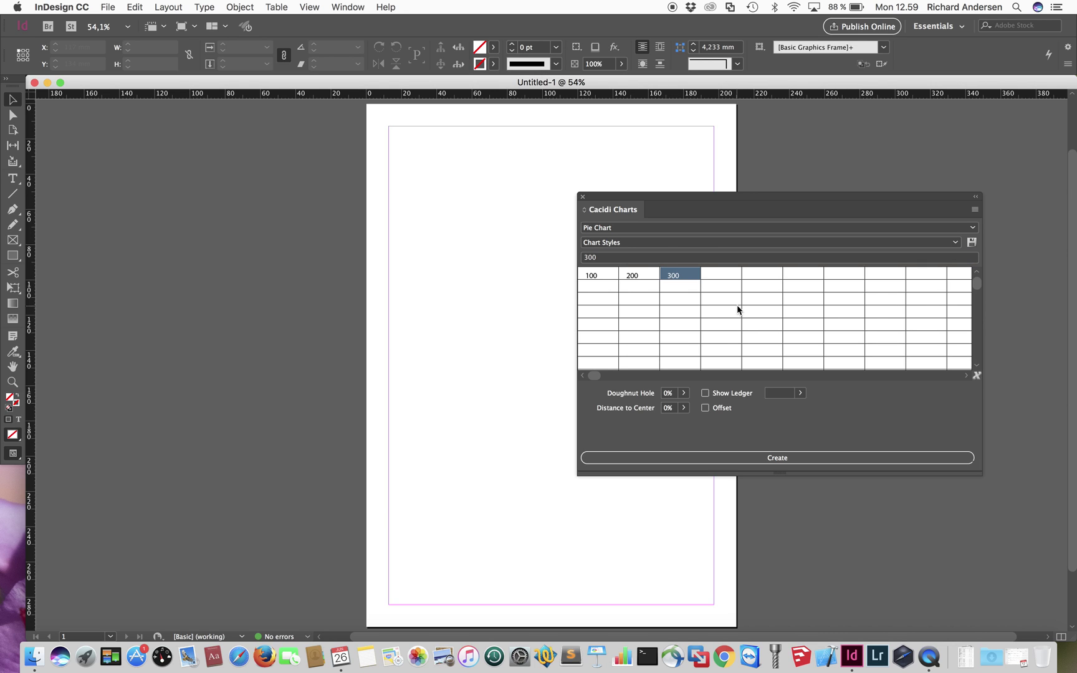
Create the pie chart and move it near the page's upper-left margin corner, at about X 19 mm, Y 30.5 mm.
{"action": "left_click", "coordinate": [773, 459]}
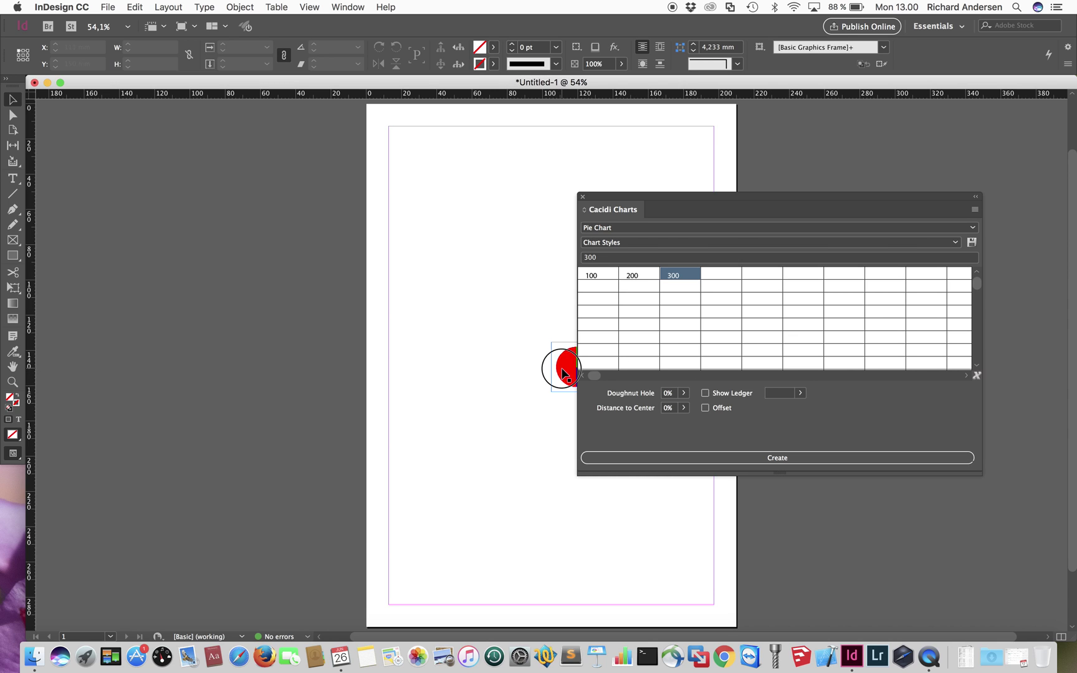
{"action": "left_click_drag", "start_coordinate": [563, 373], "coordinate": [408, 182]}
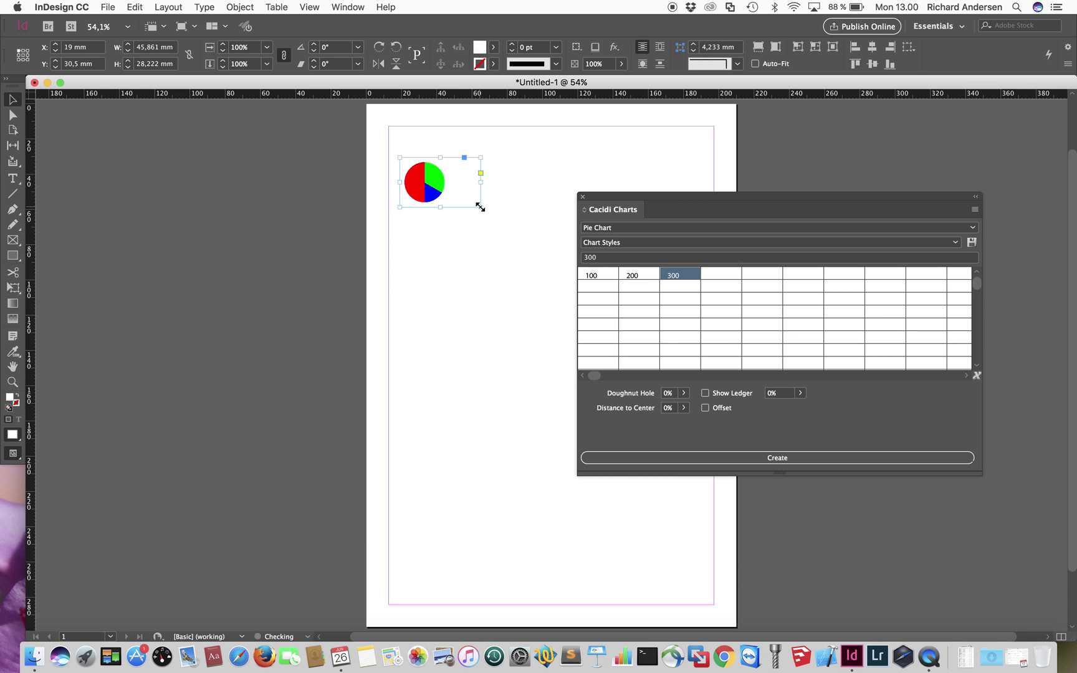
Enlarge the pie chart's frame to about 72 mm wide and 68 mm high, moving the Cacidi Charts panel clear of the chart.
{"action": "left_click", "coordinate": [480, 207]}
{"action": "left_click", "coordinate": [614, 197]}
{"action": "left_click_drag", "start_coordinate": [614, 197], "coordinate": [667, 127]}
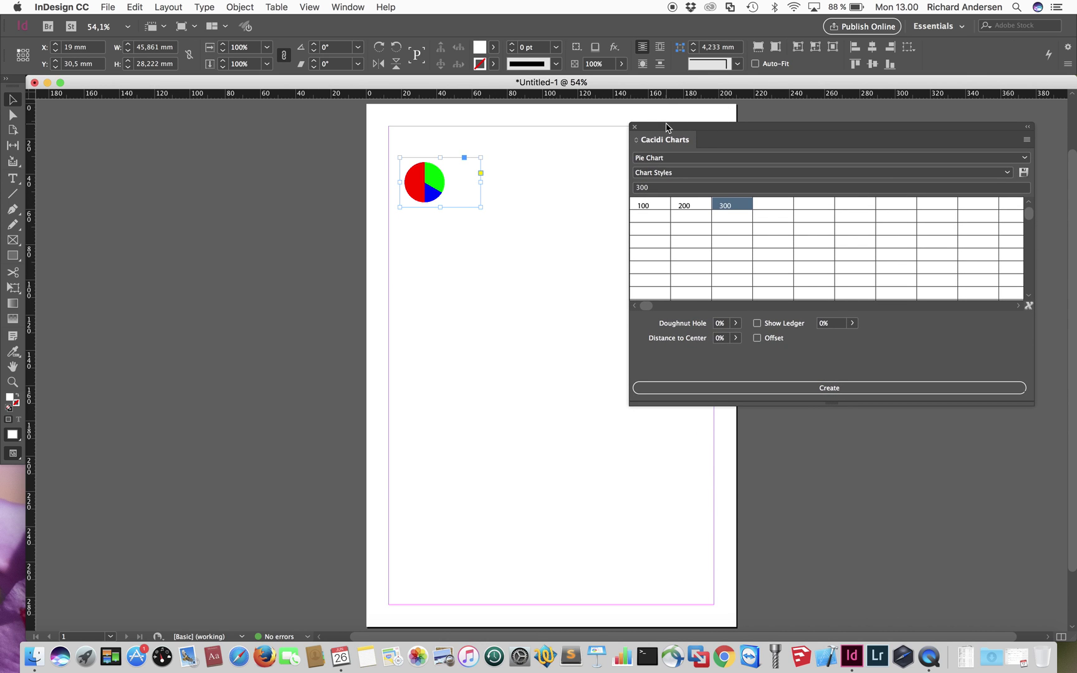
{"action": "left_click", "coordinate": [480, 207]}
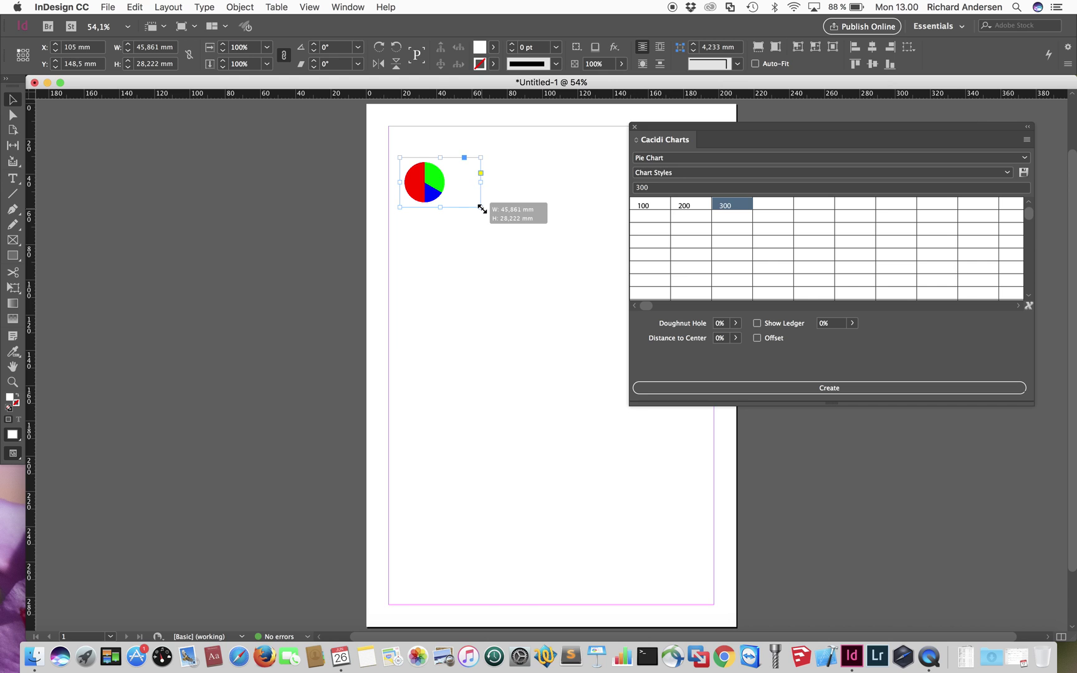
{"action": "left_click_drag", "start_coordinate": [482, 208], "coordinate": [528, 279]}
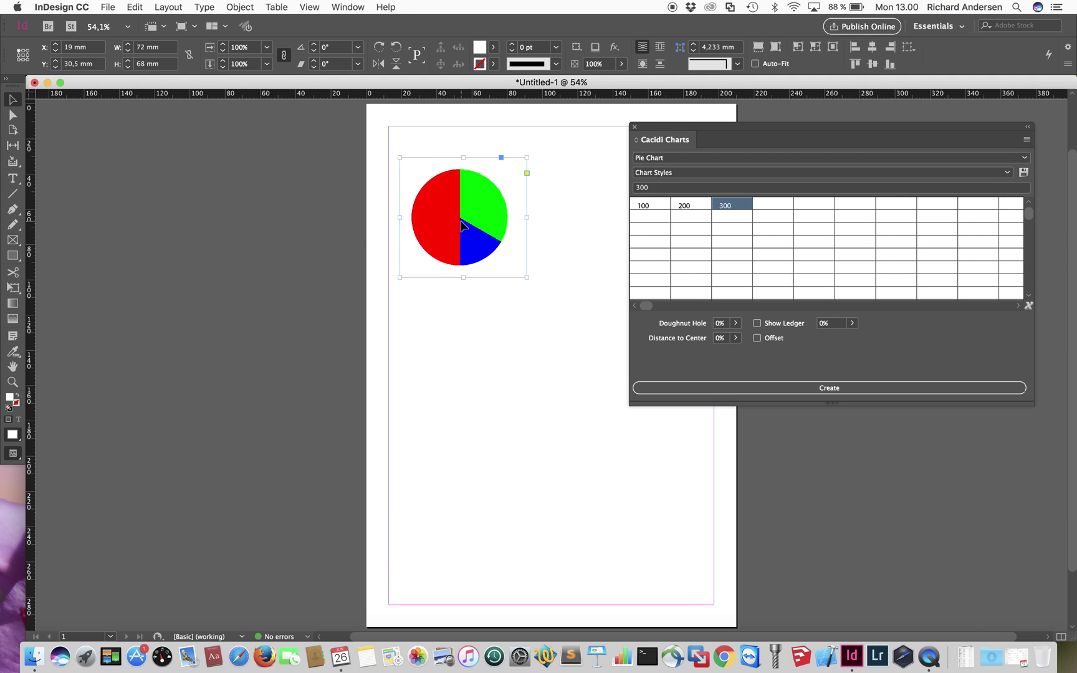
Turn the pie chart into a doughnut by setting its Doughnut Hole to 44%.
{"action": "left_click", "coordinate": [736, 338]}
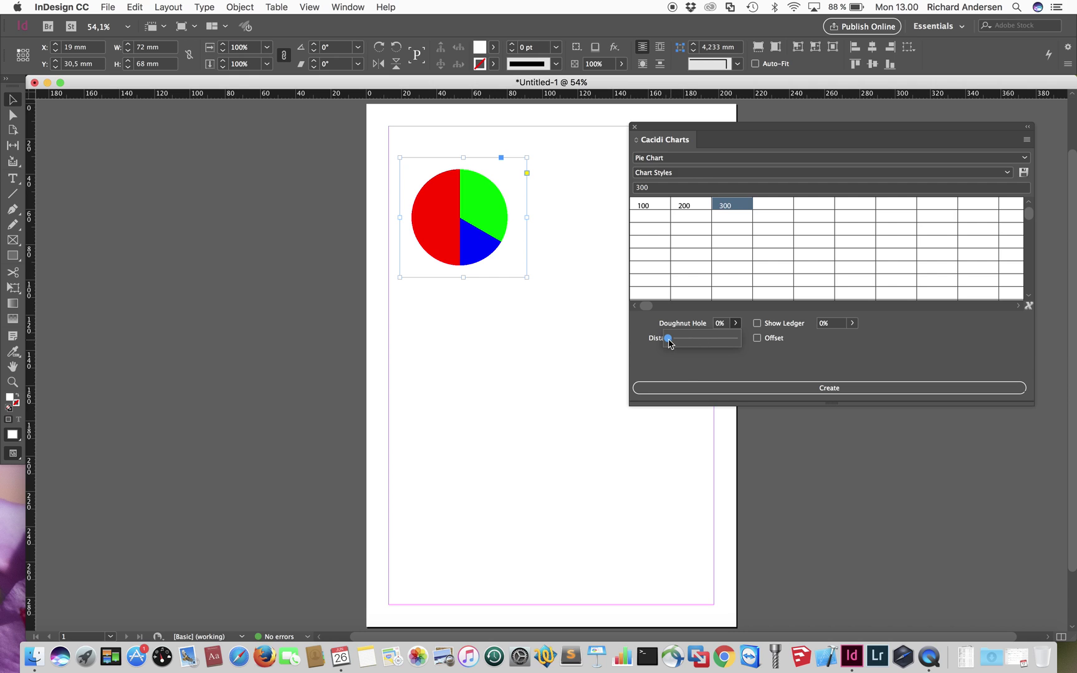
{"action": "left_click_drag", "start_coordinate": [667, 340], "coordinate": [698, 338]}
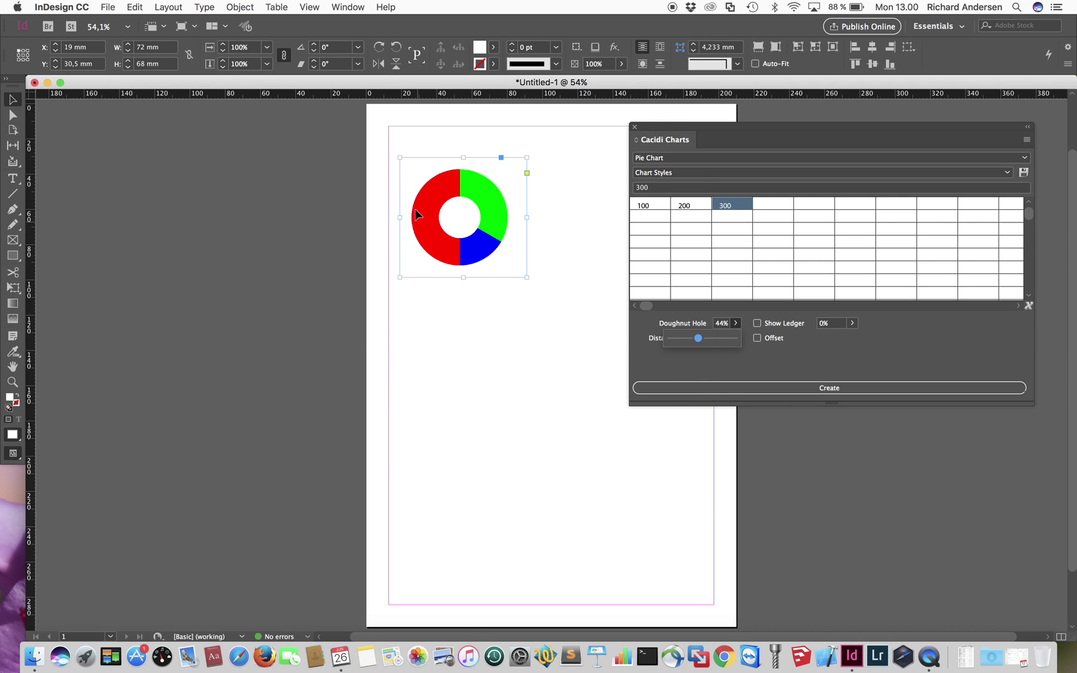
{"action": "left_click", "coordinate": [652, 356]}
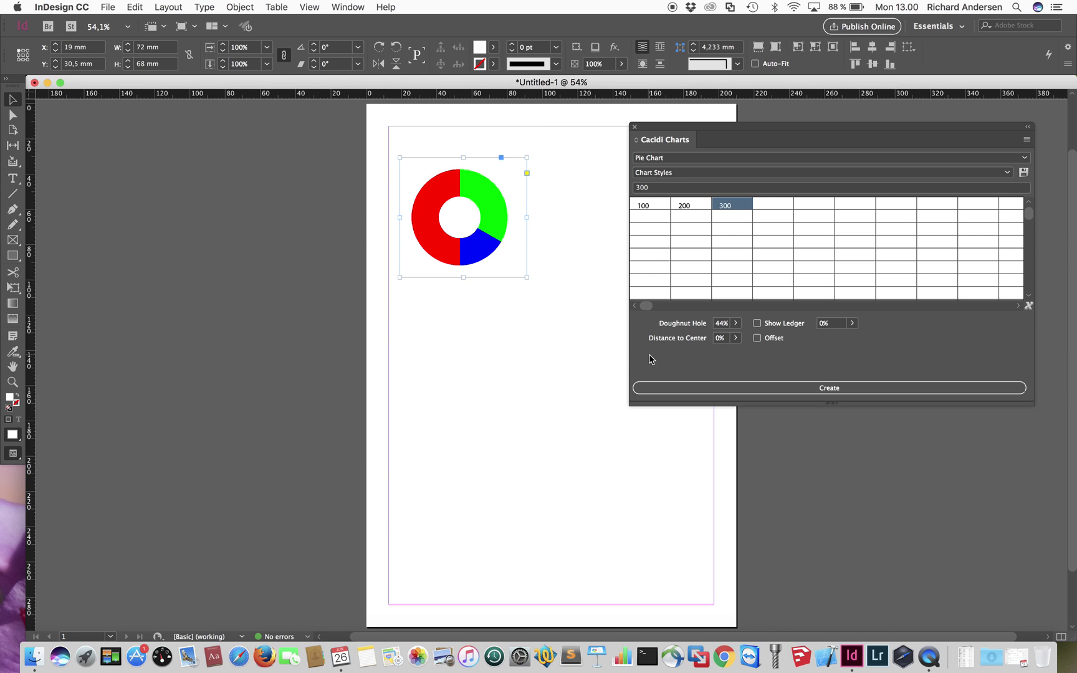
Enable Offset for the data cell containing 200 and set its Distance to Center to 10%.
{"action": "left_click", "coordinate": [690, 204]}
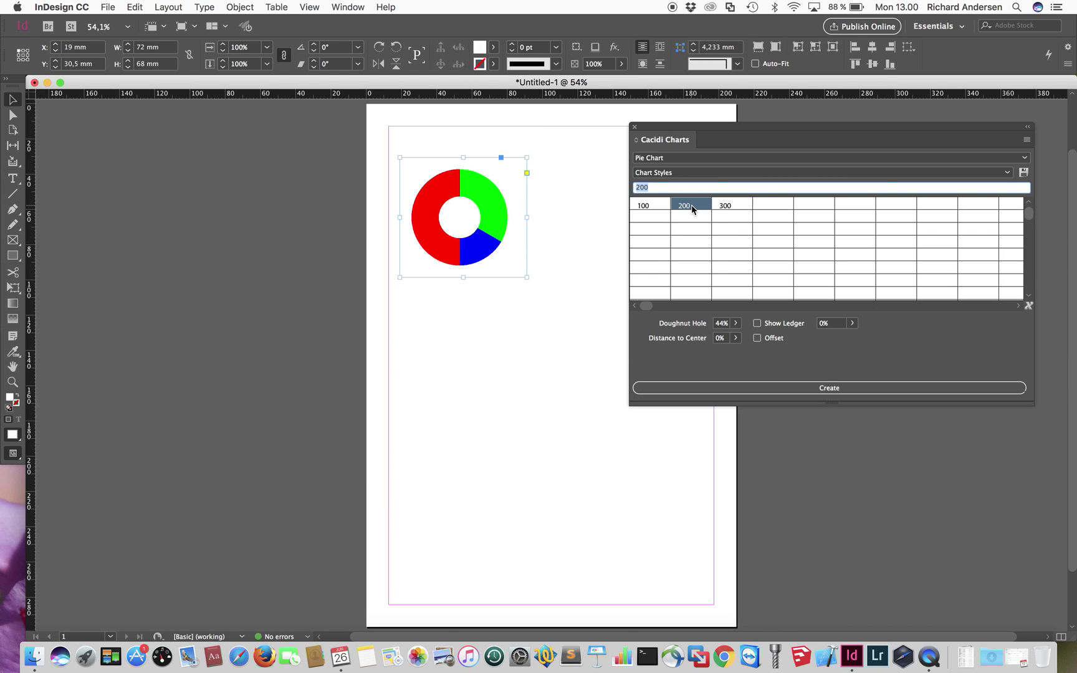
{"action": "left_click", "coordinate": [757, 338]}
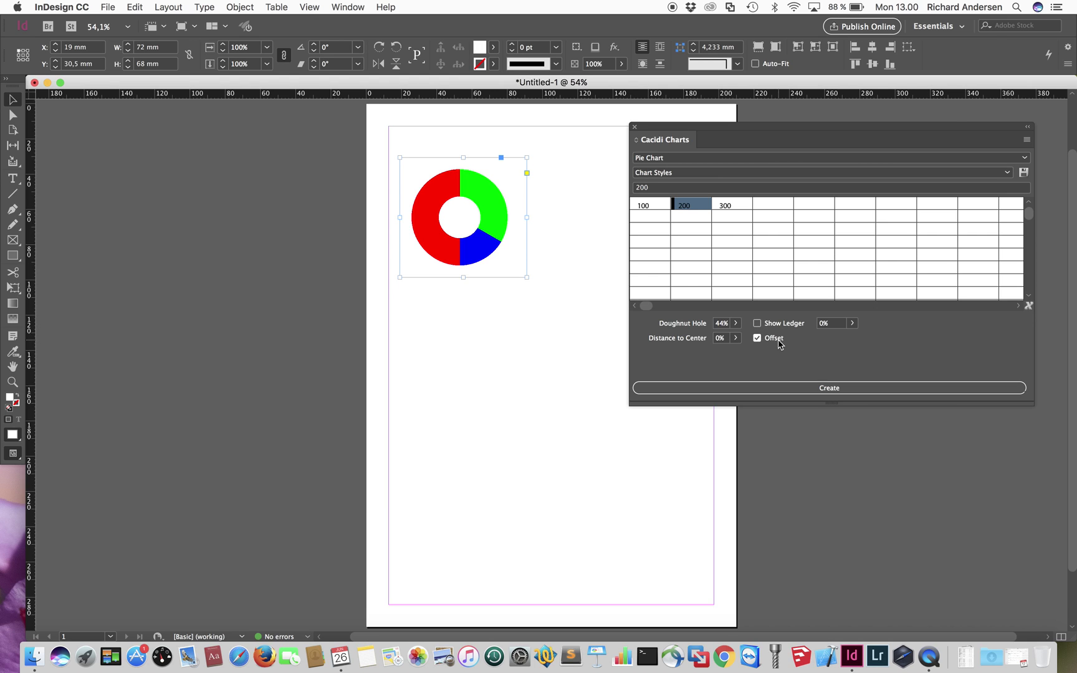
{"action": "left_click", "coordinate": [734, 339]}
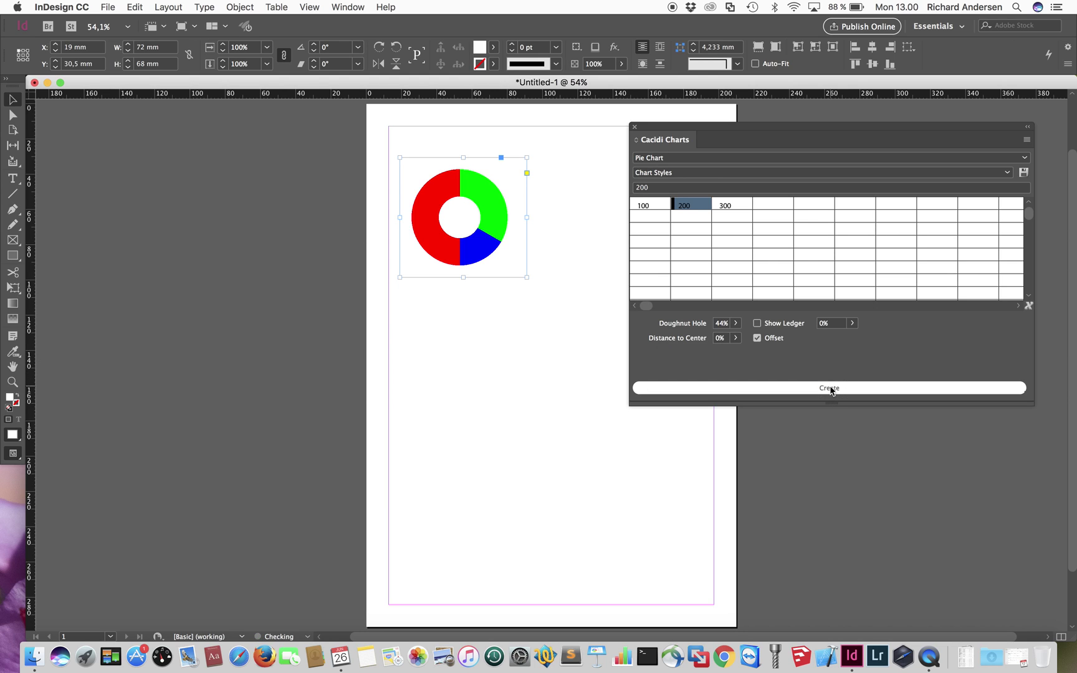
{"action": "left_click", "coordinate": [736, 339]}
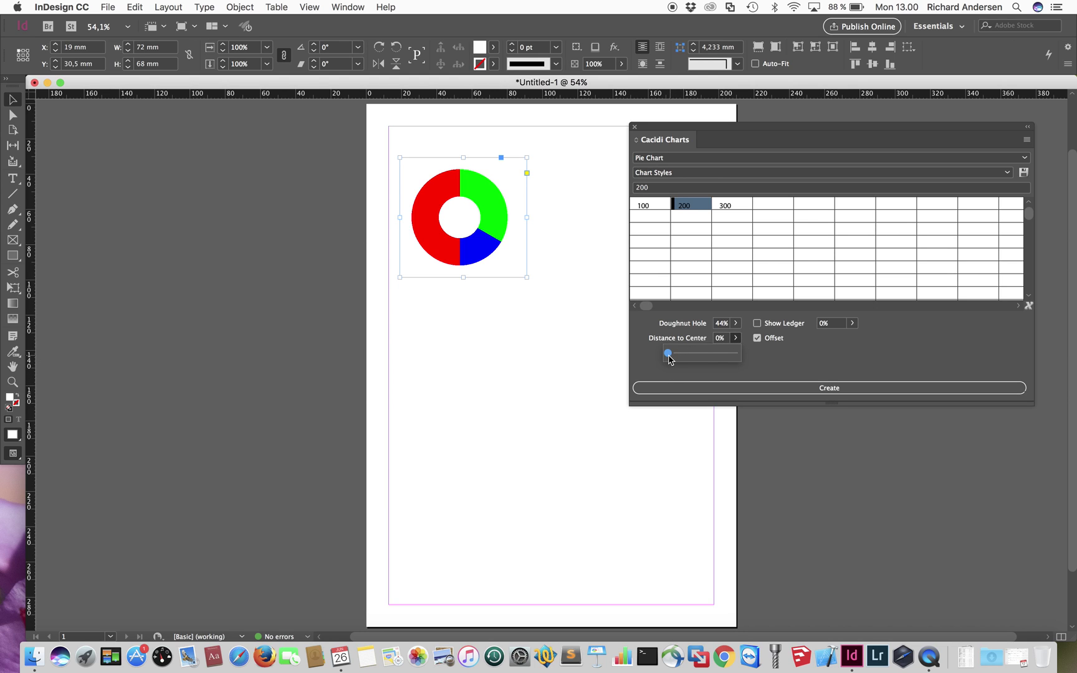
{"action": "mouse_move", "coordinate": [667, 353]}
{"action": "left_mouse_down"}
{"action": "mouse_move", "coordinate": [724, 353]}
{"action": "mouse_move", "coordinate": [675, 354]}
{"action": "left_mouse_up"}
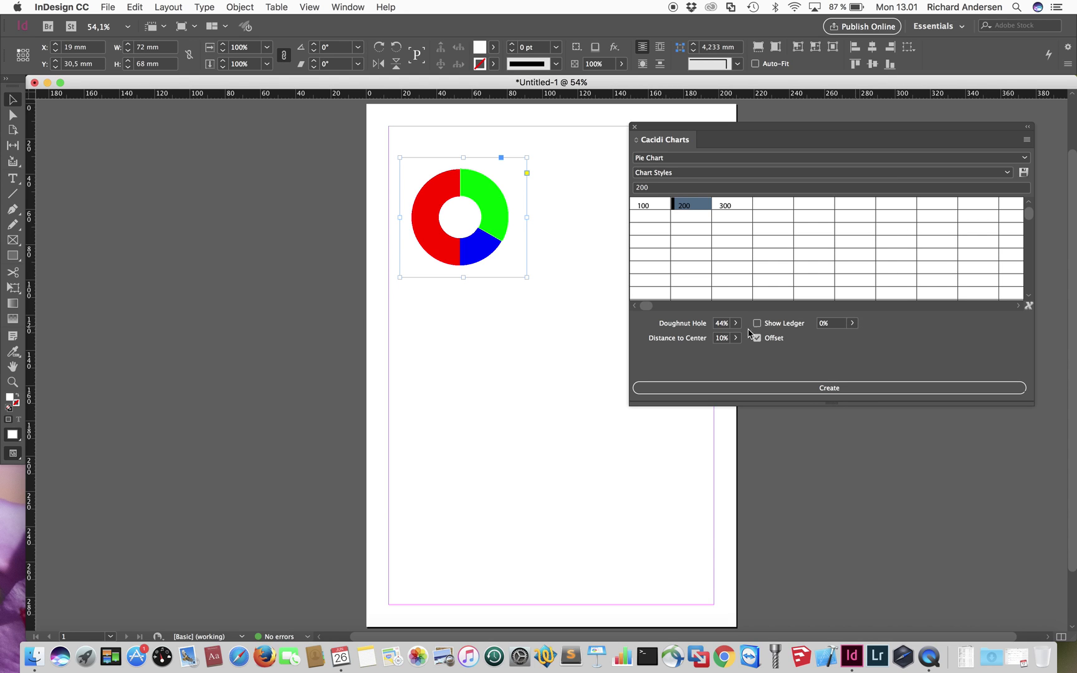
Delete the chart from the page and load the chart data from Chartdata.csv on the Desktop.
{"action": "key", "text": "BackSpace"}
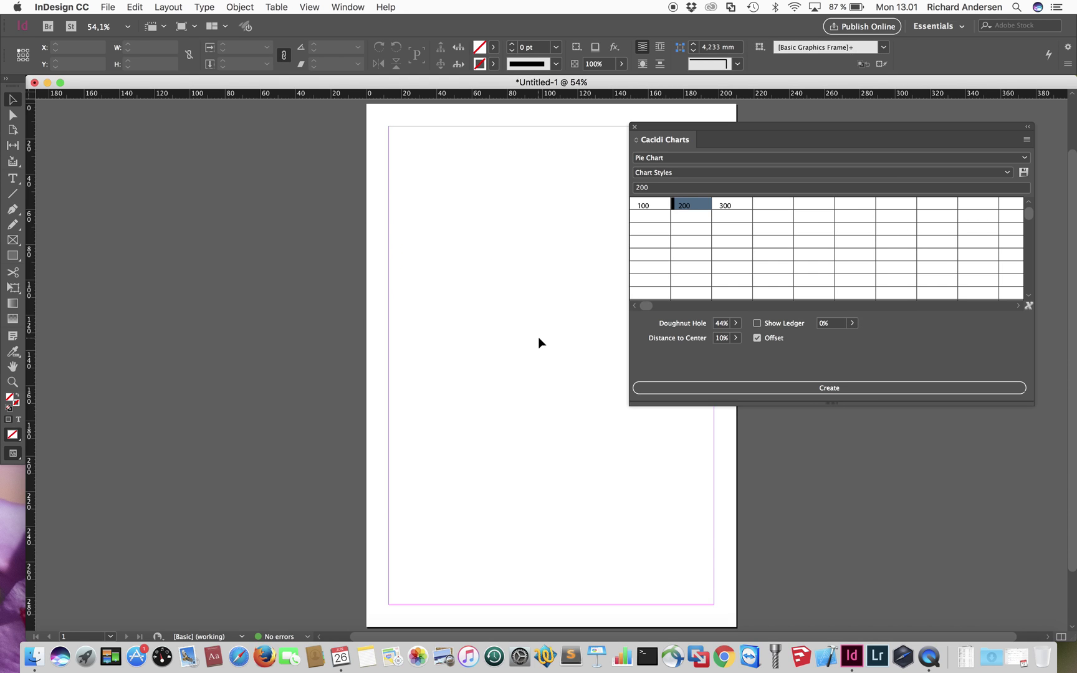
{"action": "left_click", "coordinate": [1026, 141]}
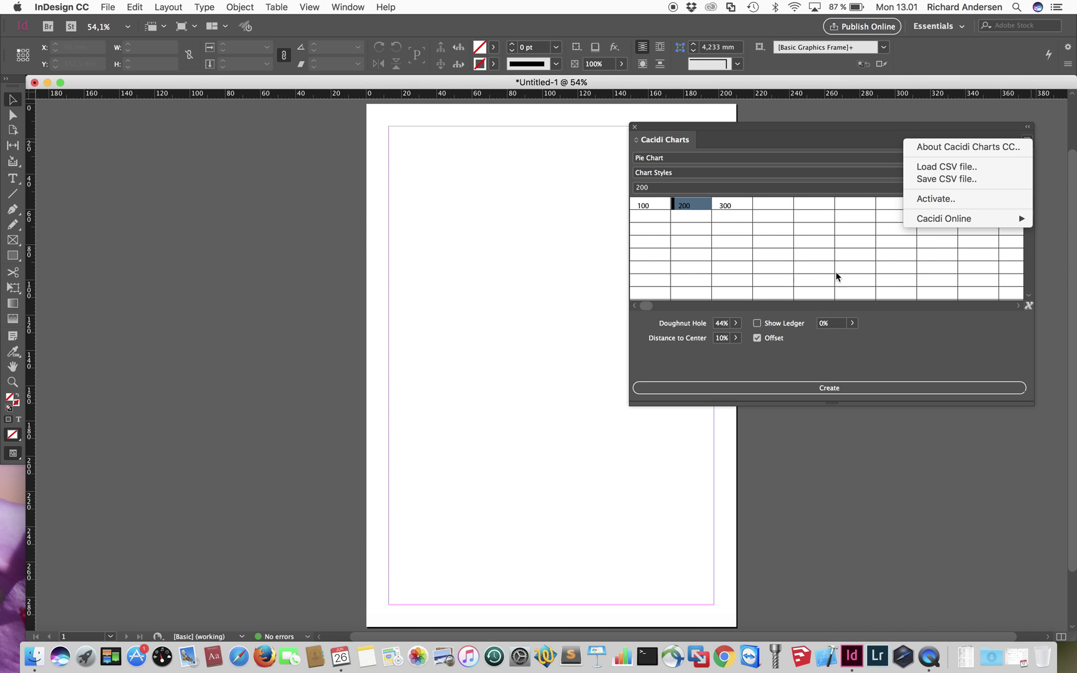
{"action": "left_click", "coordinate": [938, 170]}
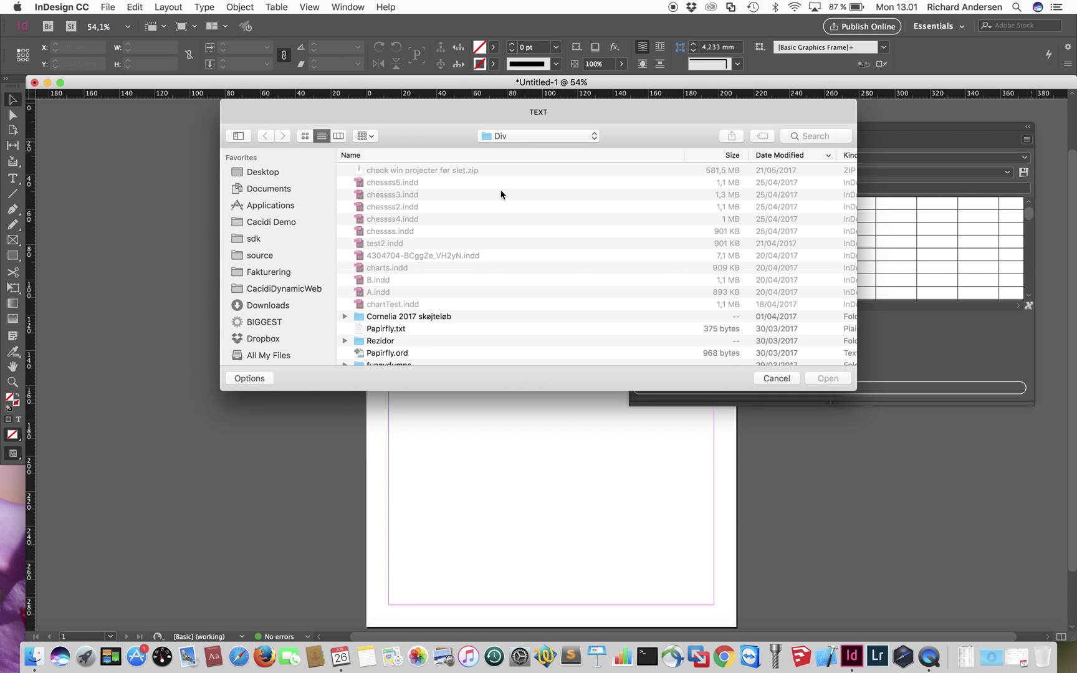
{"action": "key", "text": "super+shift+d"}
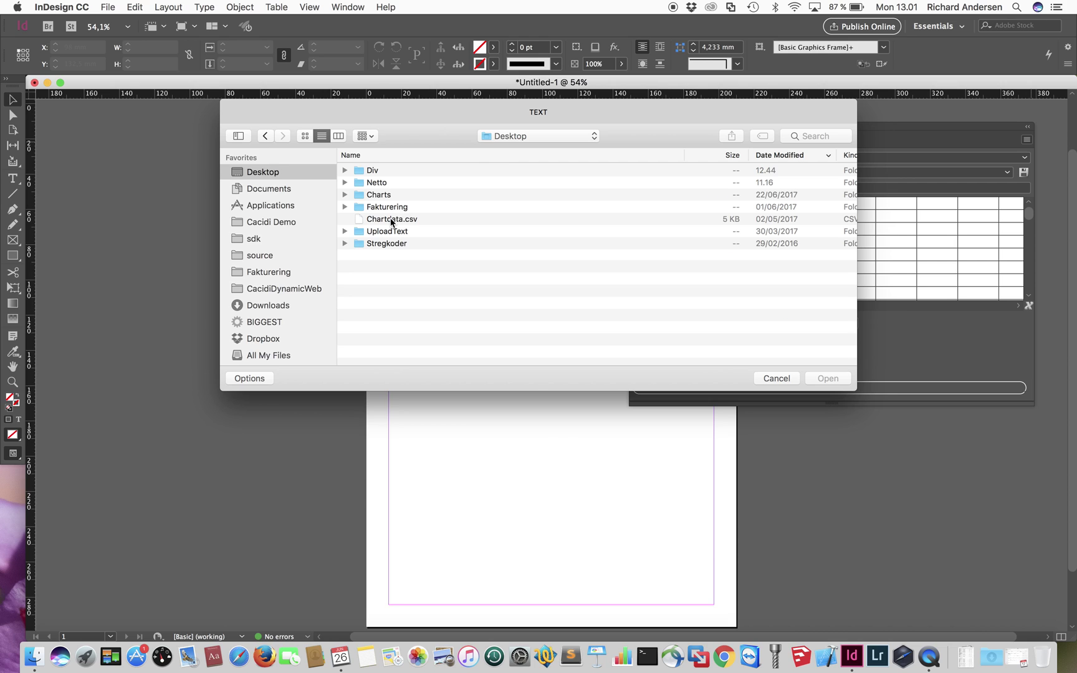
{"action": "double_click", "coordinate": [391, 220]}
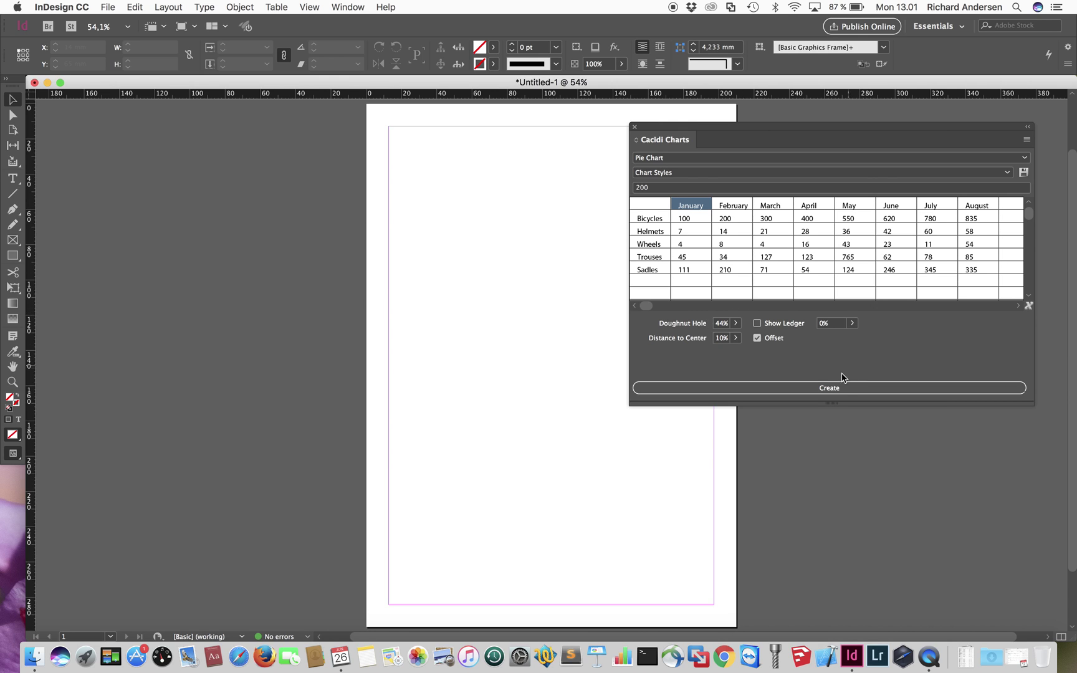
Create a doughnut chart from the loaded data and size it about 117 mm by 75.5 mm near the page's upper-left margin corner.
{"action": "left_click", "coordinate": [834, 394]}
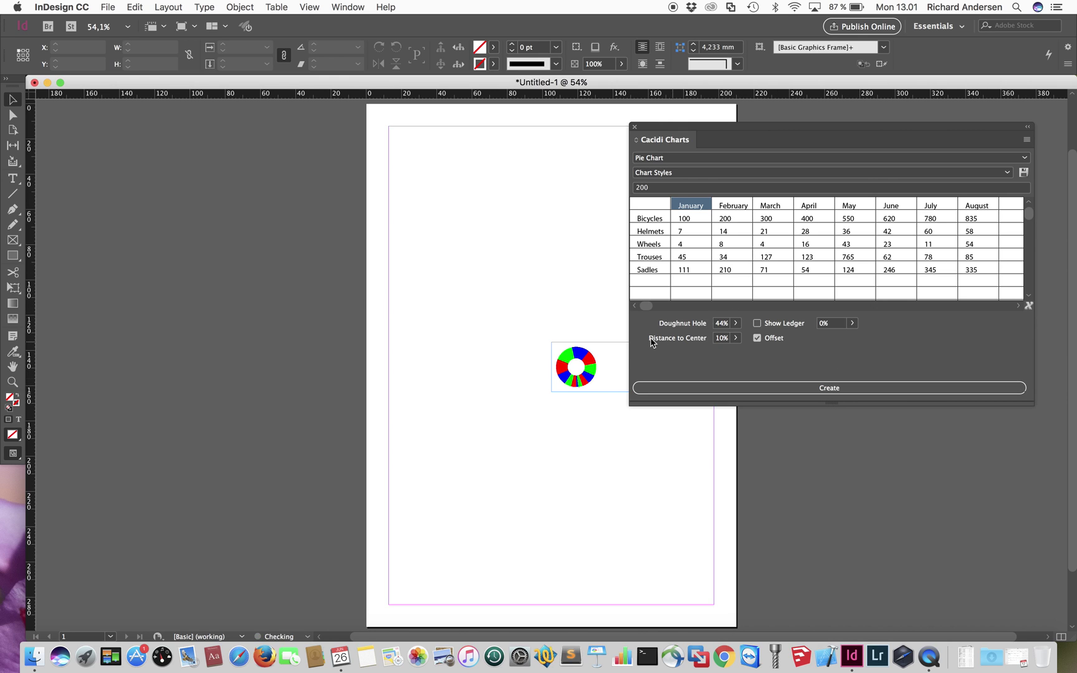
{"action": "left_click_drag", "start_coordinate": [601, 372], "coordinate": [605, 268]}
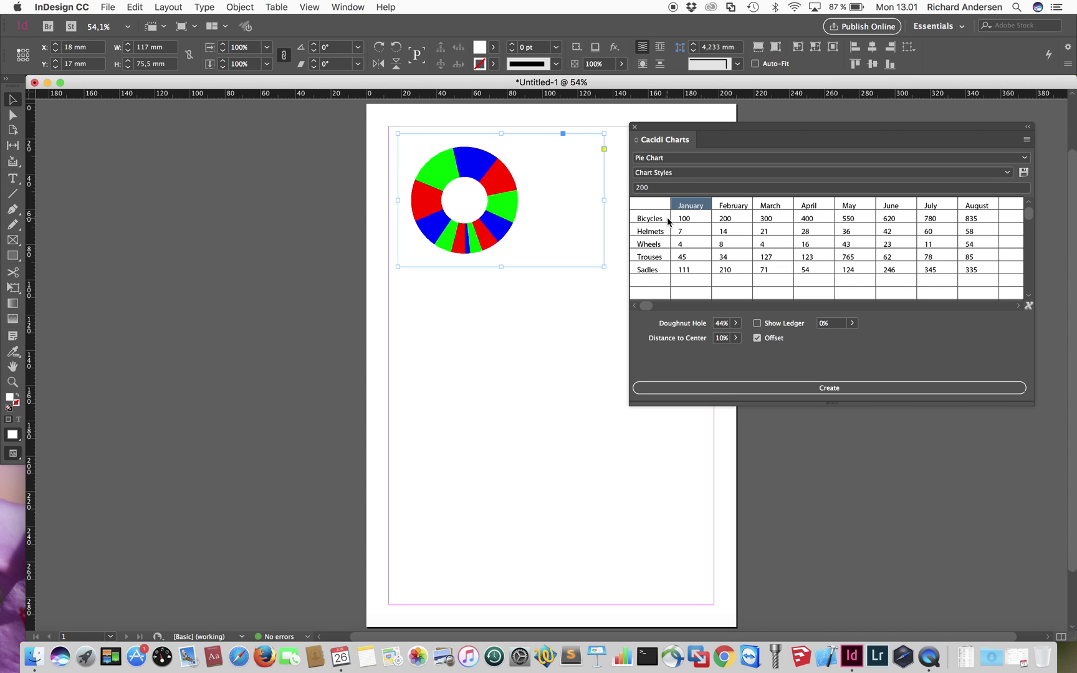
Try the Jan.cht style on the doughnut chart and replace it with the Iceberg.cht style.
{"action": "left_click", "coordinate": [663, 174]}
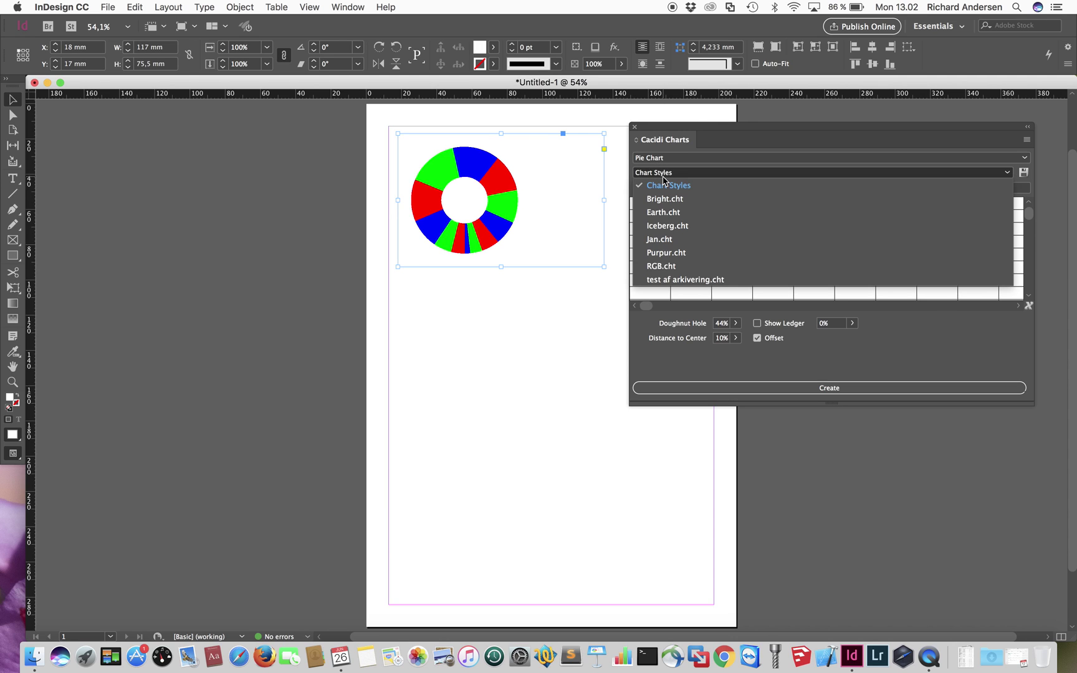
{"action": "left_click", "coordinate": [663, 239]}
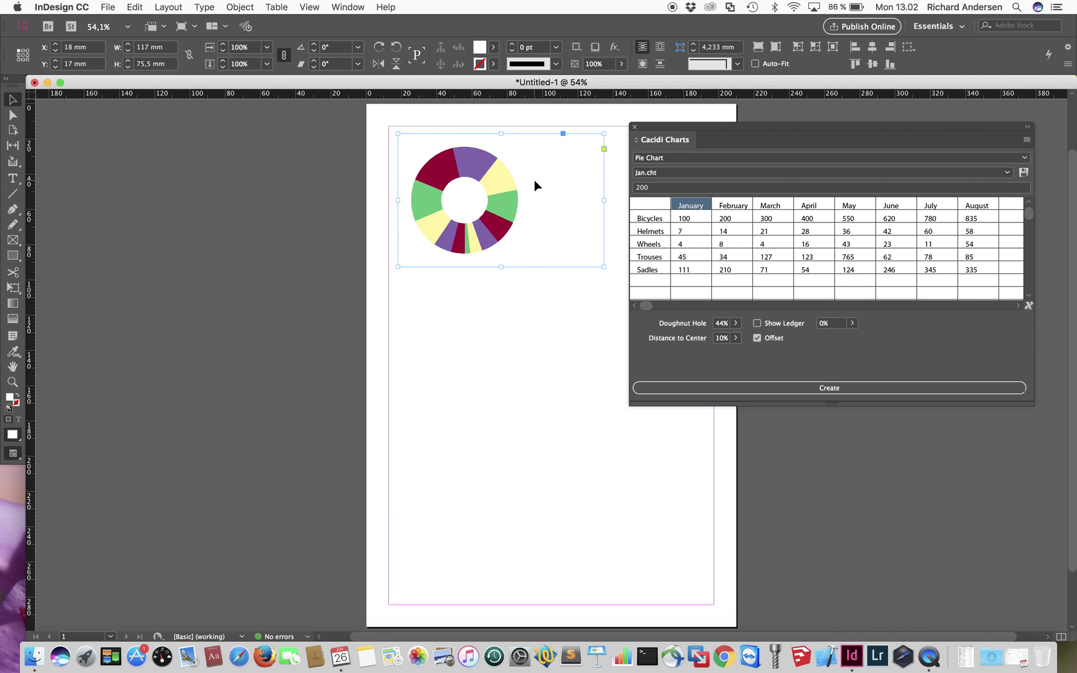
{"action": "left_click", "coordinate": [648, 174]}
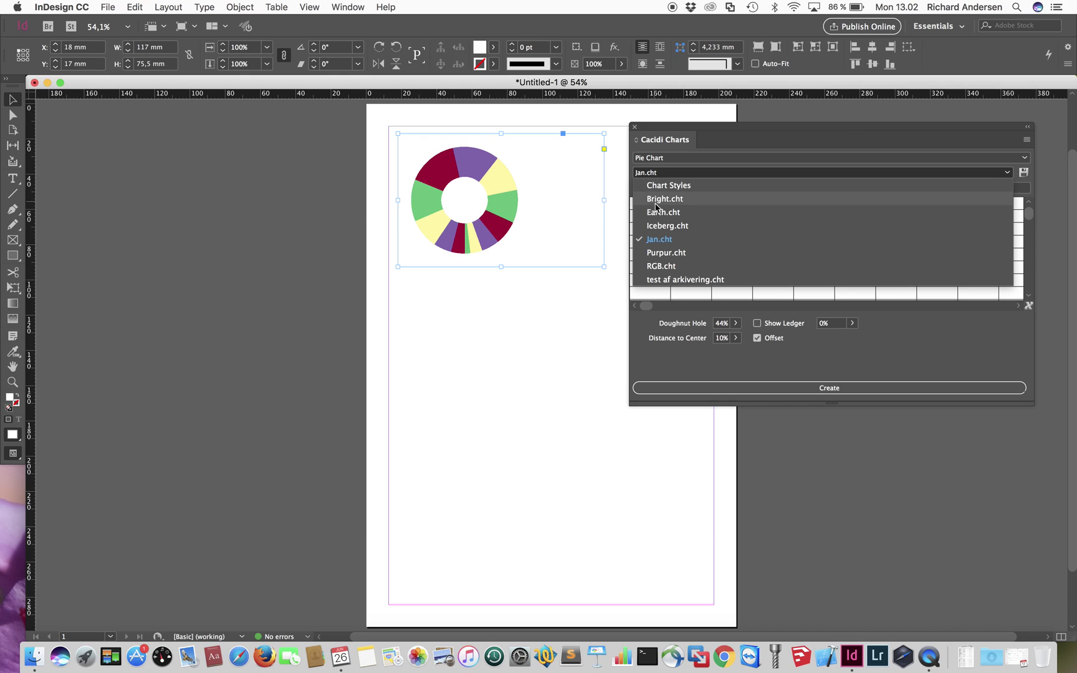
{"action": "left_click", "coordinate": [660, 227]}
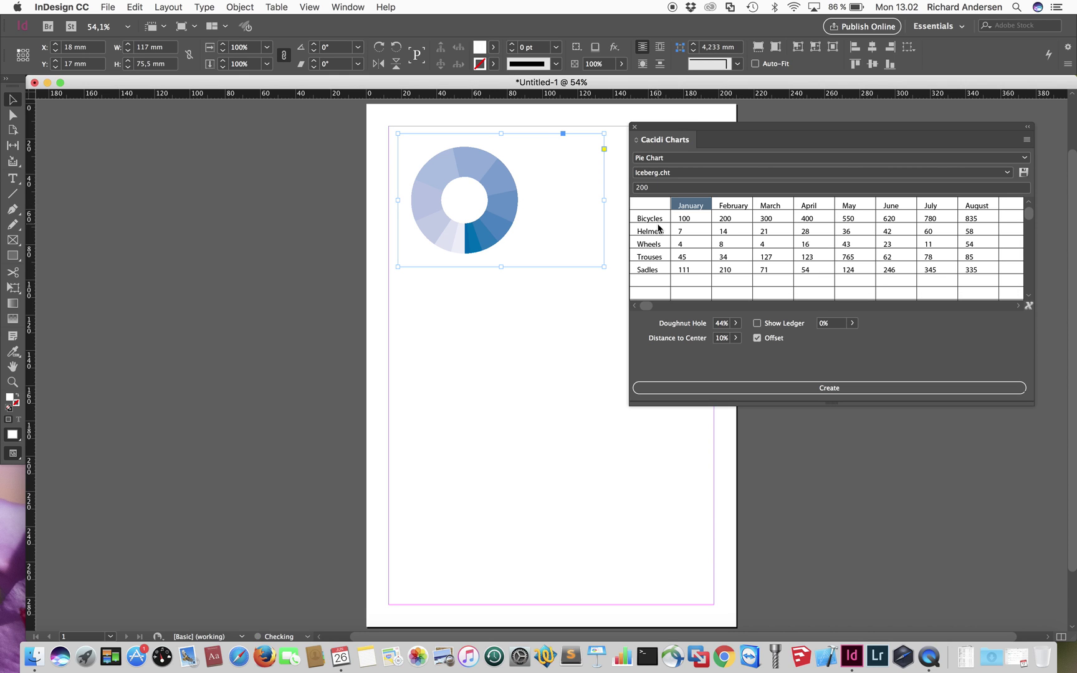
Try the Column Chart type on the existing doughnut chart and switch it back to Pie Chart.
{"action": "left_click", "coordinate": [650, 160]}
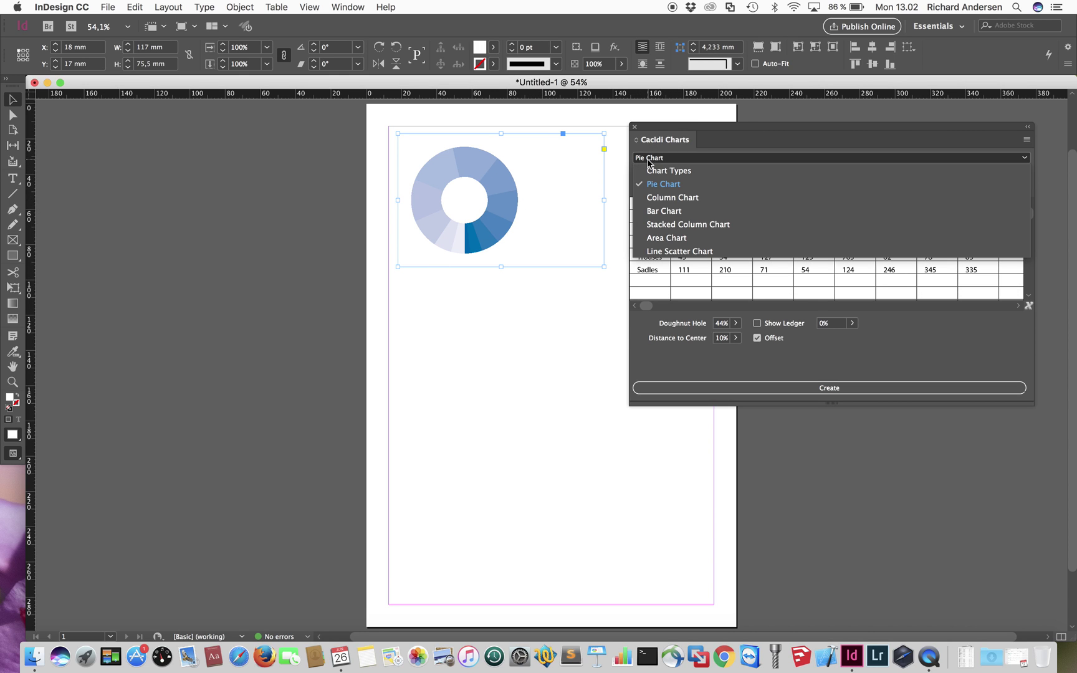
{"action": "left_click", "coordinate": [699, 199]}
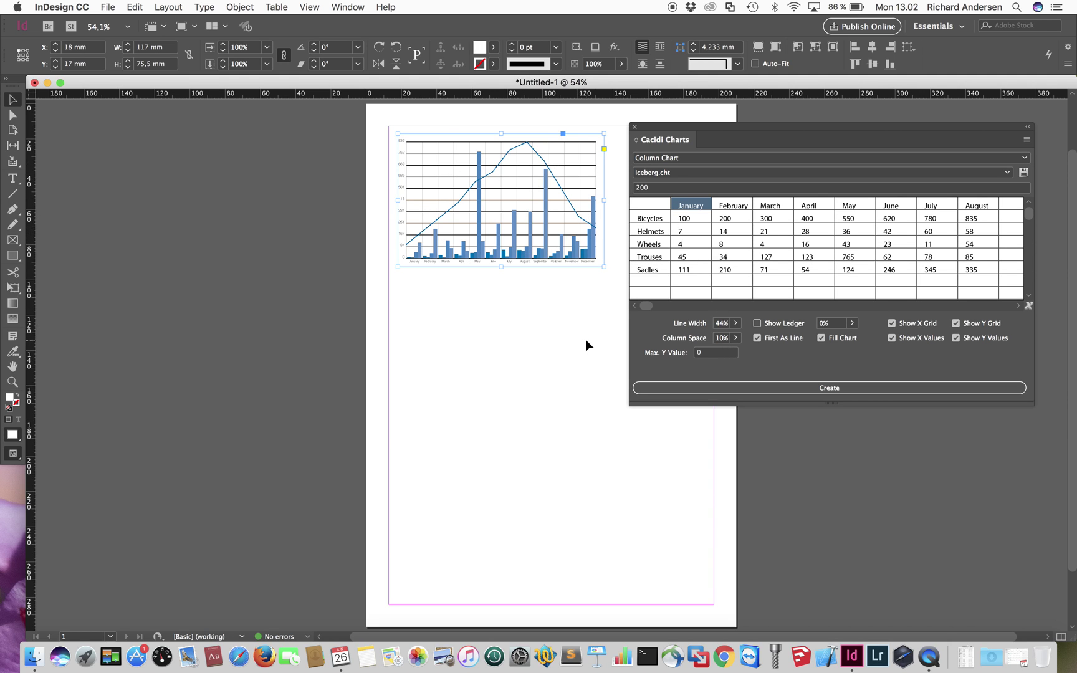
{"action": "left_click", "coordinate": [663, 157]}
{"action": "left_click", "coordinate": [665, 184]}
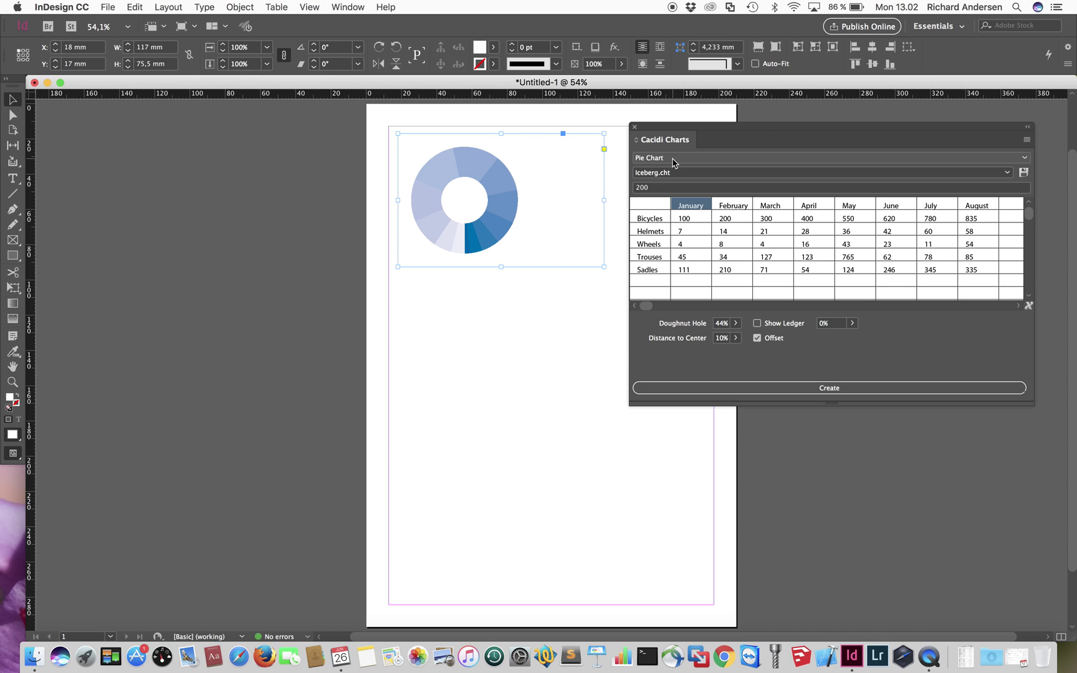
Show the doughnut chart's ledger with a setting of 36% and resize the chart to about 112 mm by 72 mm.
{"action": "left_click", "coordinate": [756, 324]}
{"action": "left_click", "coordinate": [852, 323]}
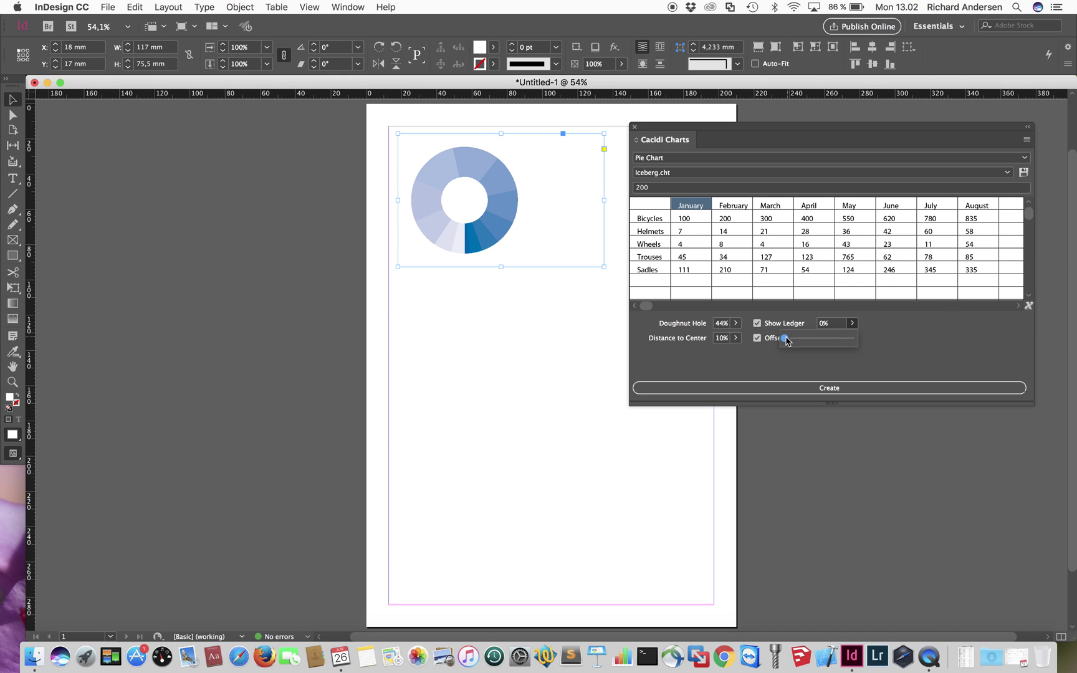
{"action": "left_click_drag", "start_coordinate": [787, 338], "coordinate": [809, 340]}
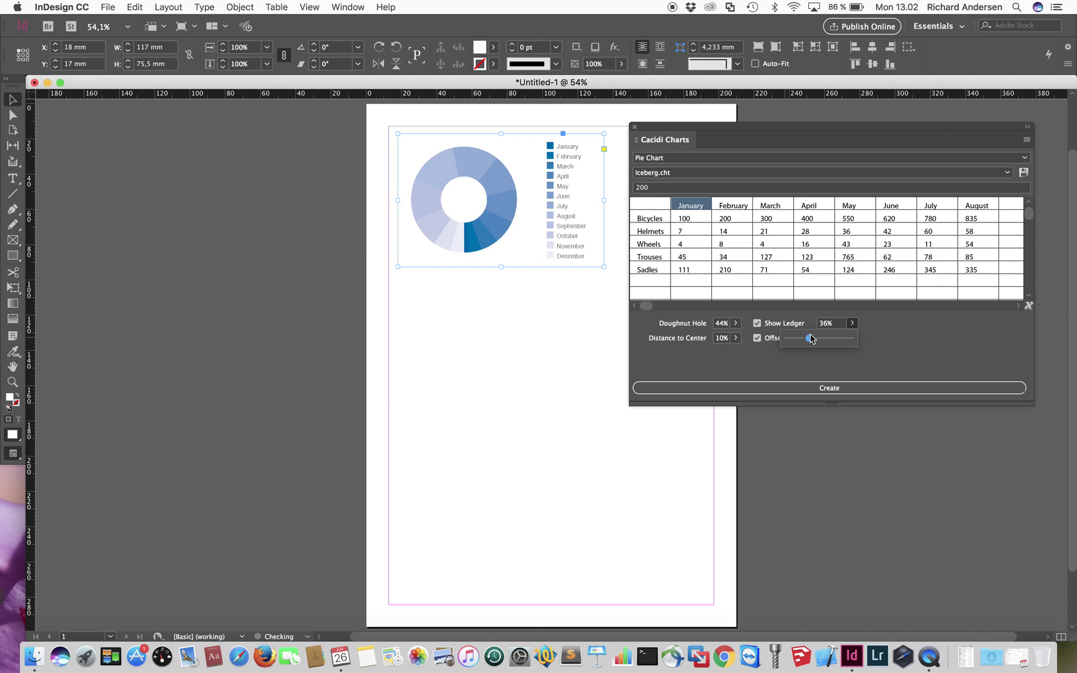
{"action": "left_click_drag", "start_coordinate": [737, 127], "coordinate": [858, 128]}
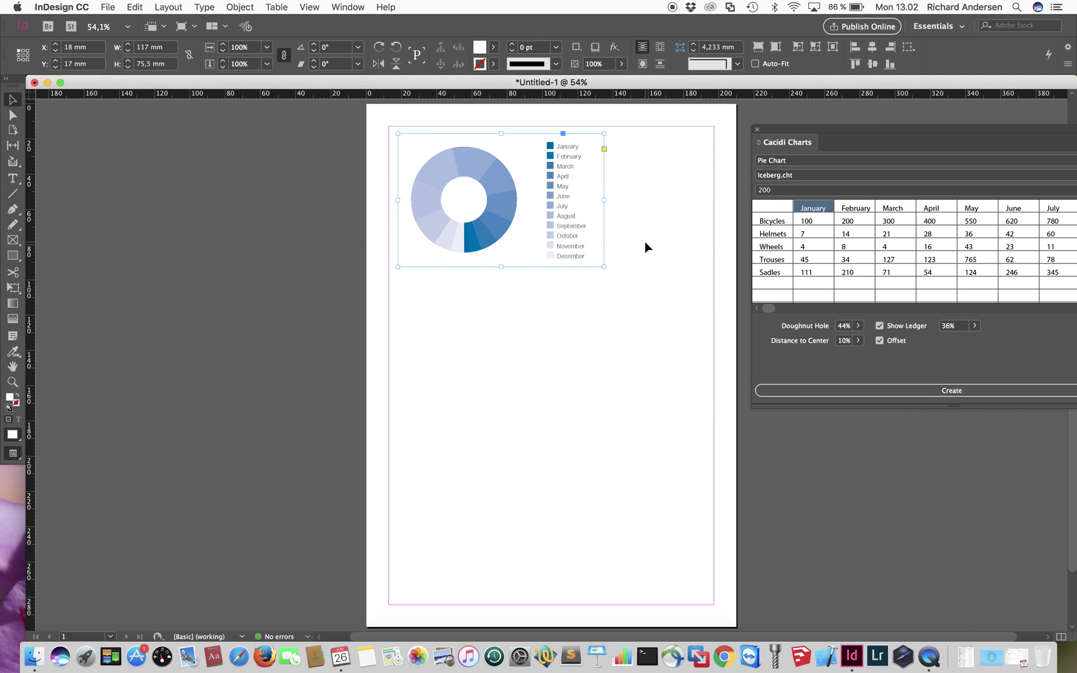
{"action": "mouse_move", "coordinate": [604, 270]}
{"action": "left_mouse_down"}
{"action": "mouse_move", "coordinate": [642, 264]}
{"action": "mouse_move", "coordinate": [586, 272]}
{"action": "mouse_move", "coordinate": [577, 320]}
{"action": "mouse_move", "coordinate": [632, 294]}
{"action": "mouse_move", "coordinate": [630, 237]}
{"action": "mouse_move", "coordinate": [557, 247]}
{"action": "mouse_move", "coordinate": [550, 291]}
{"action": "mouse_move", "coordinate": [577, 260]}
{"action": "mouse_move", "coordinate": [596, 261]}
{"action": "left_mouse_up"}
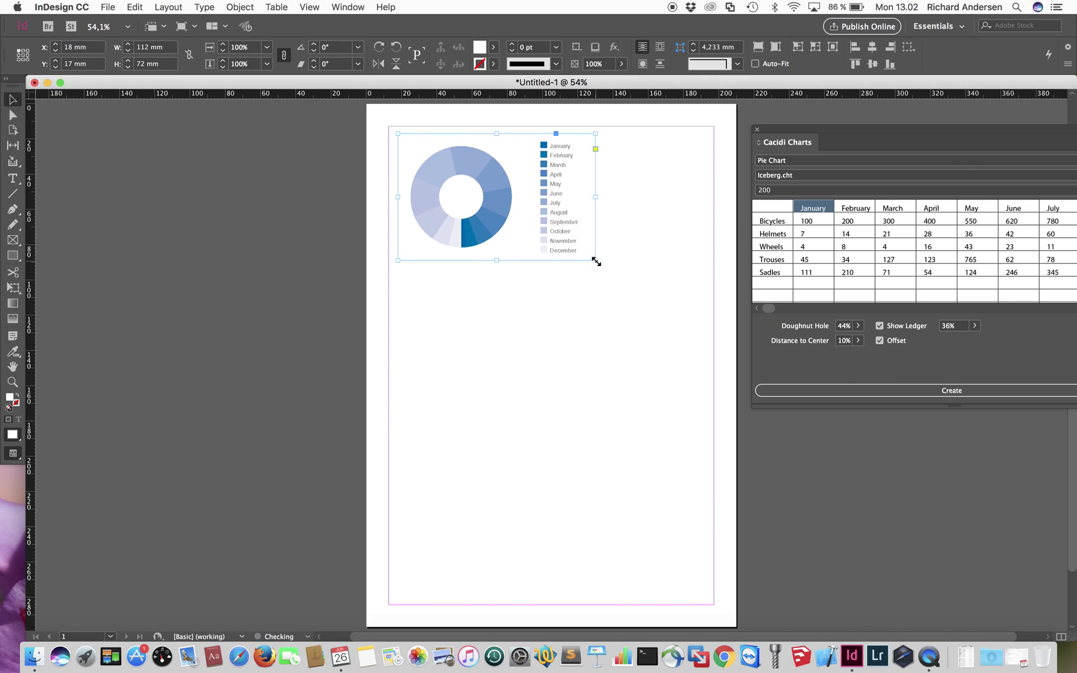
{"action": "left_click_drag", "start_coordinate": [872, 130], "coordinate": [738, 202]}
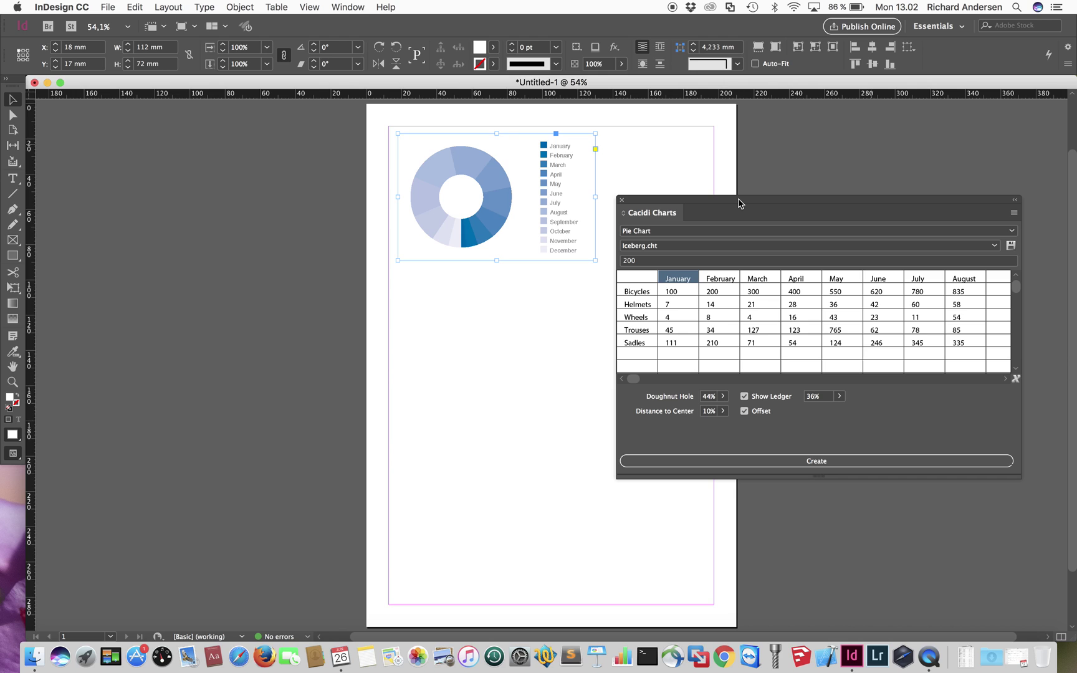
Delete the chart from the page and load the dog breed data with the breed names across the first row.
{"action": "key", "text": "Delete"}
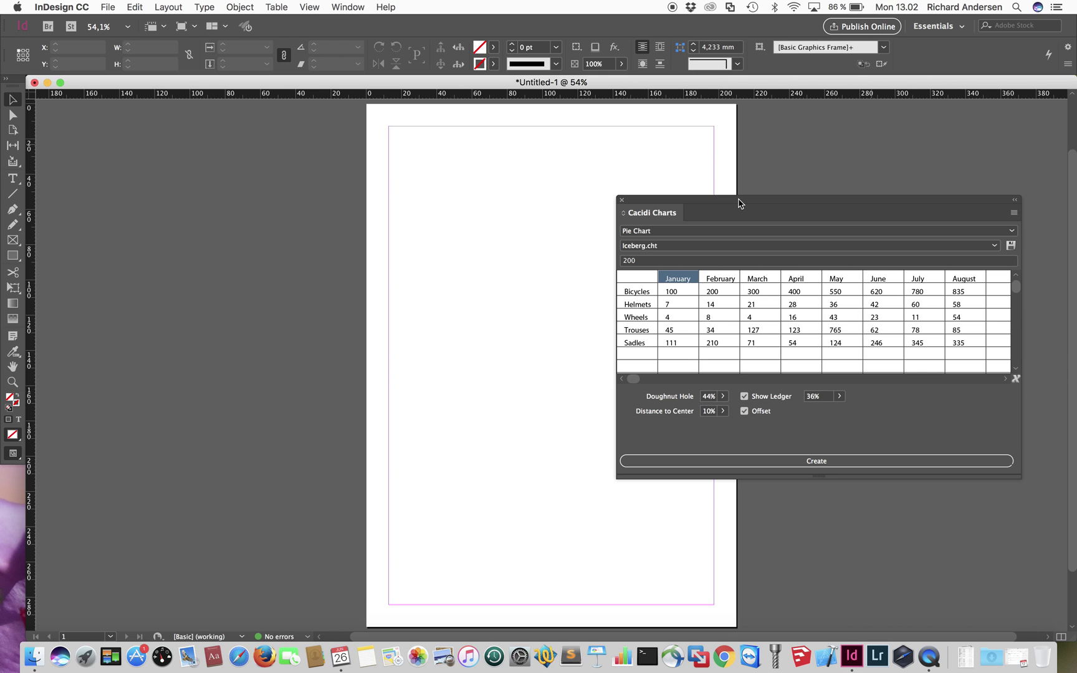
{"action": "left_click", "coordinate": [1015, 379]}
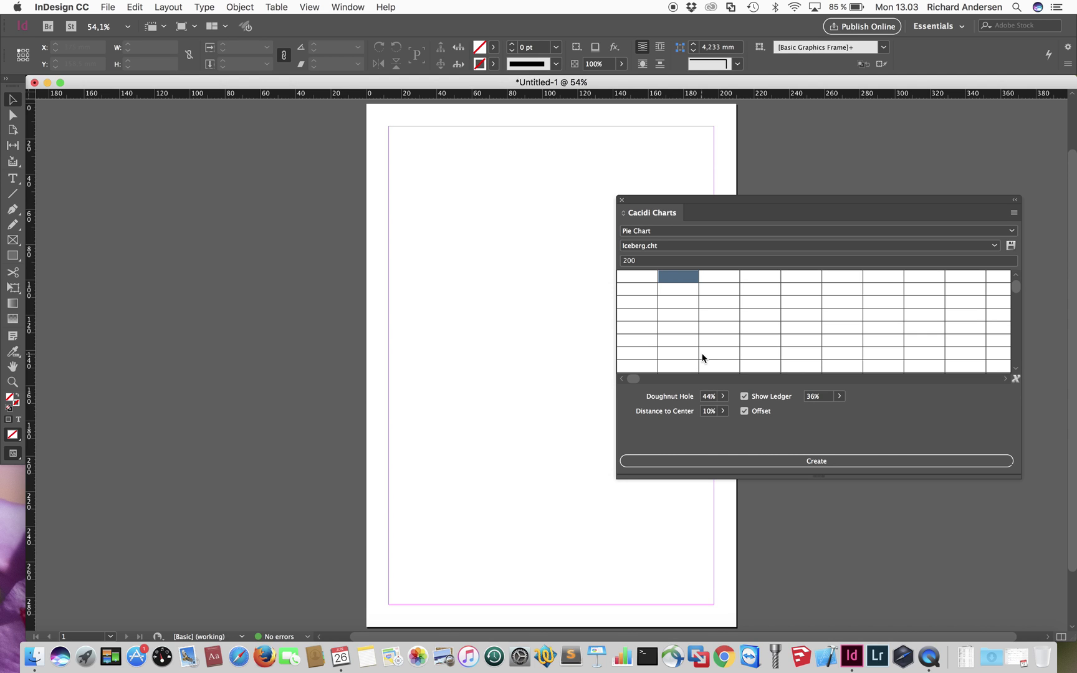
{"action": "left_click", "coordinate": [1016, 378]}
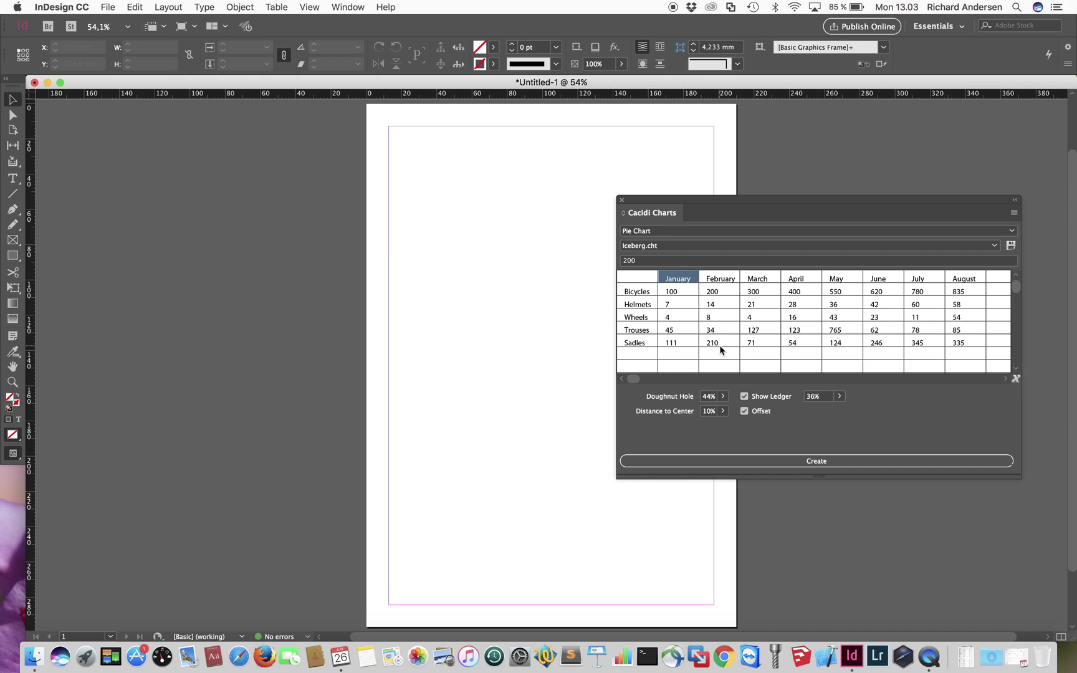
{"action": "left_click", "coordinate": [1014, 380]}
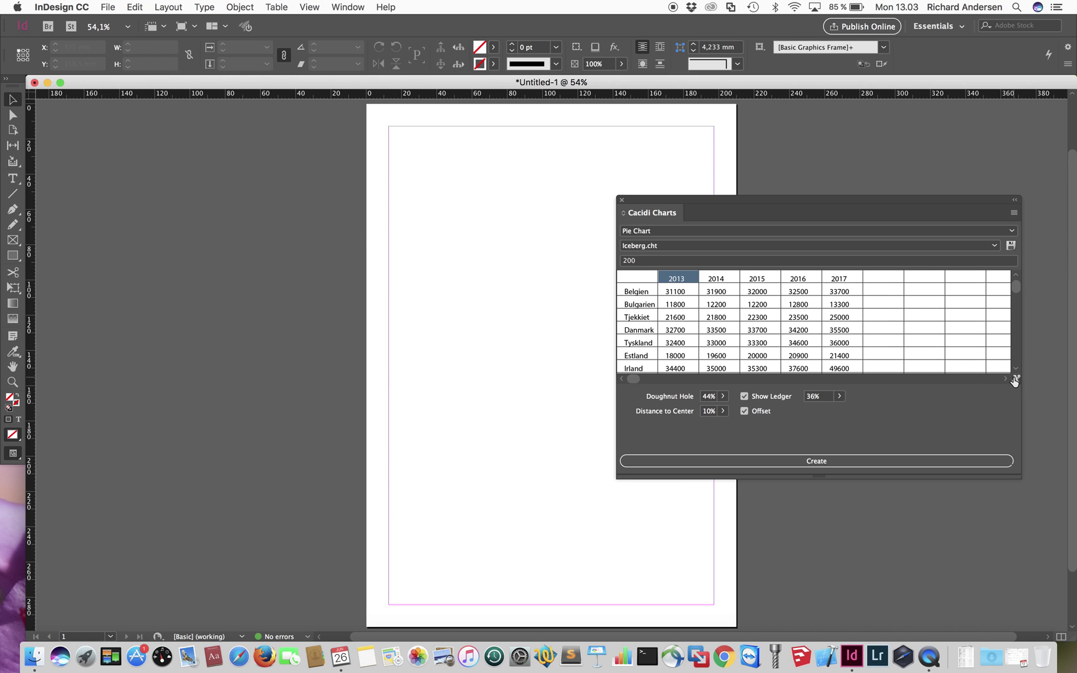
{"action": "left_click", "coordinate": [1015, 380]}
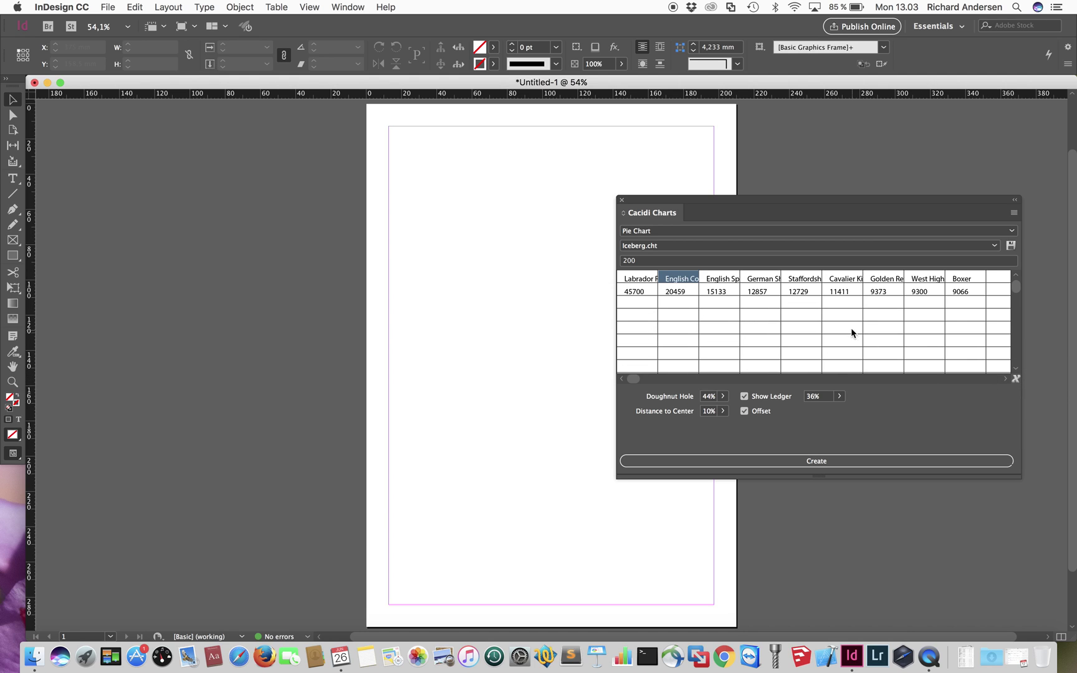
{"action": "left_click", "coordinate": [1016, 379]}
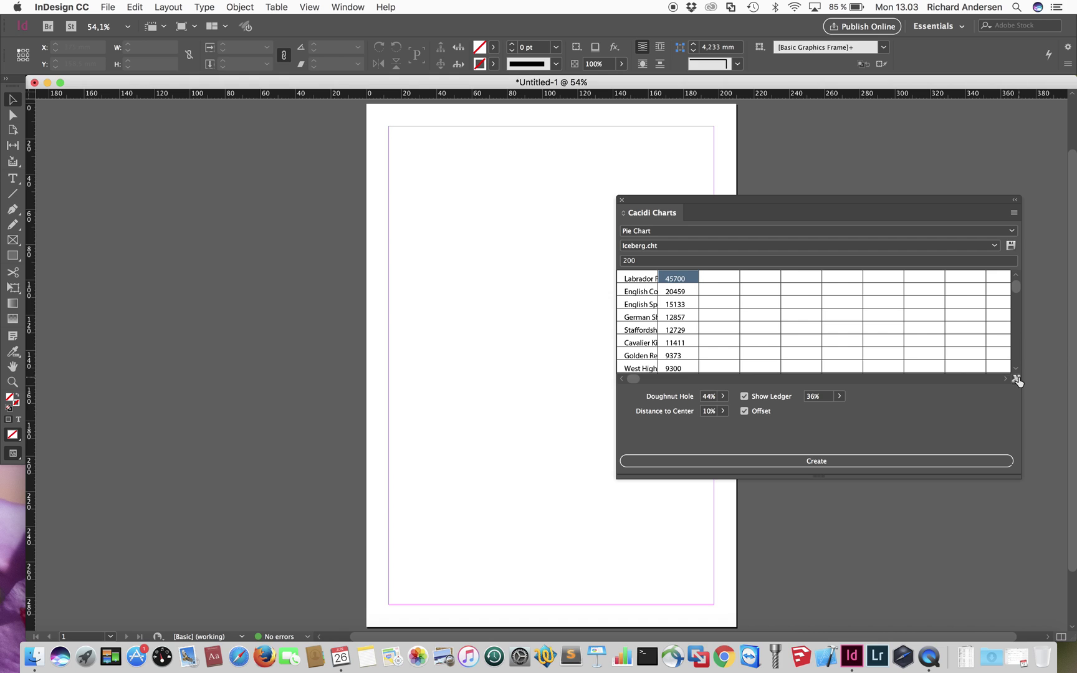
{"action": "left_click", "coordinate": [1016, 380]}
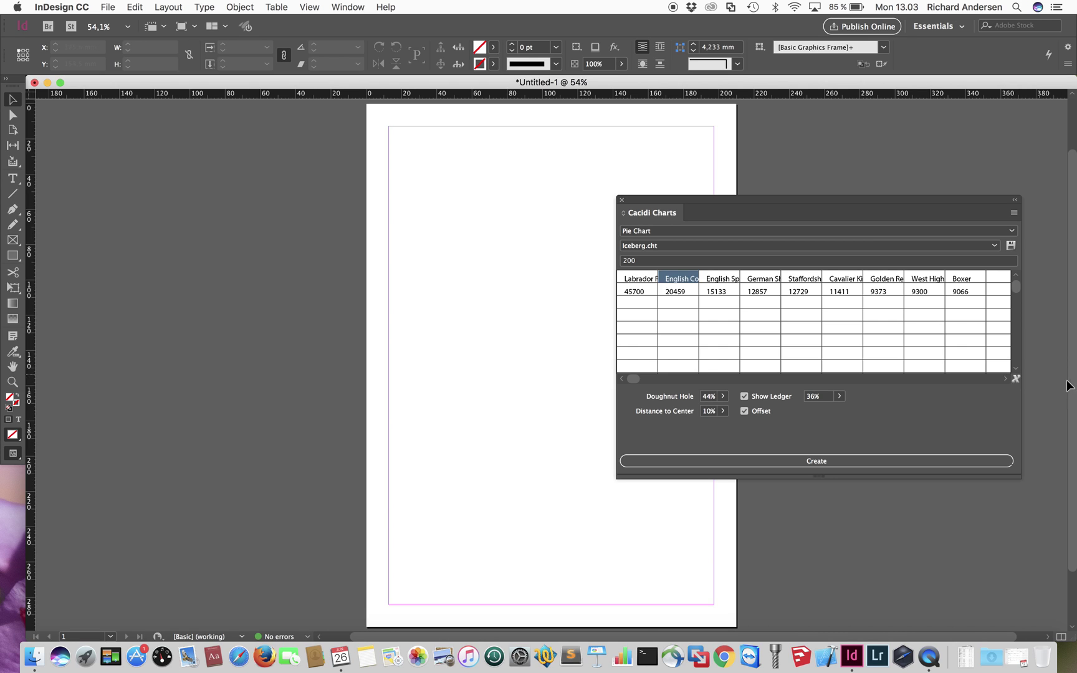
Create a doughnut chart from the dog breed data and size it about 96 mm by 36.5 mm in the page's upper-left area.
{"action": "left_click", "coordinate": [902, 461]}
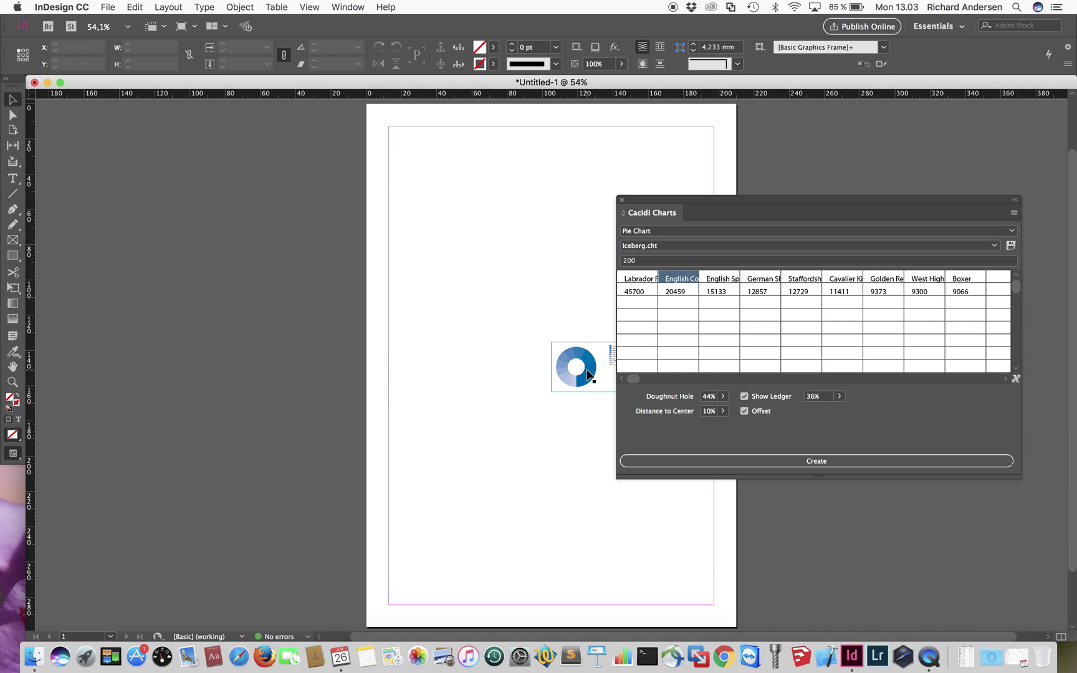
{"action": "left_click_drag", "start_coordinate": [588, 369], "coordinate": [445, 218]}
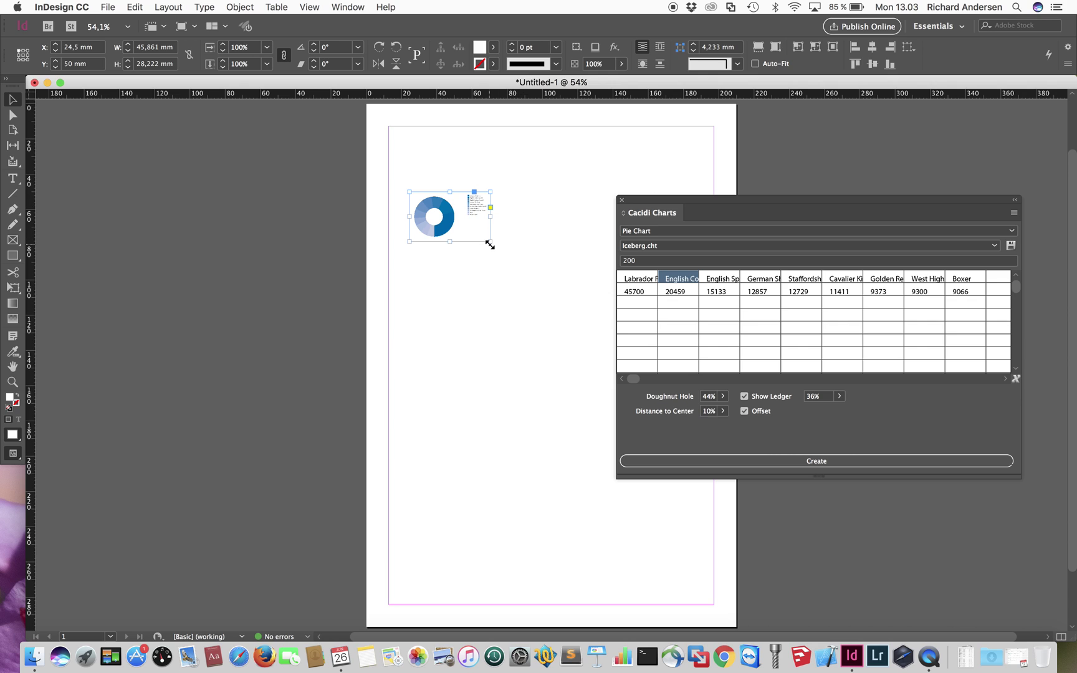
{"action": "left_click_drag", "start_coordinate": [489, 245], "coordinate": [579, 256]}
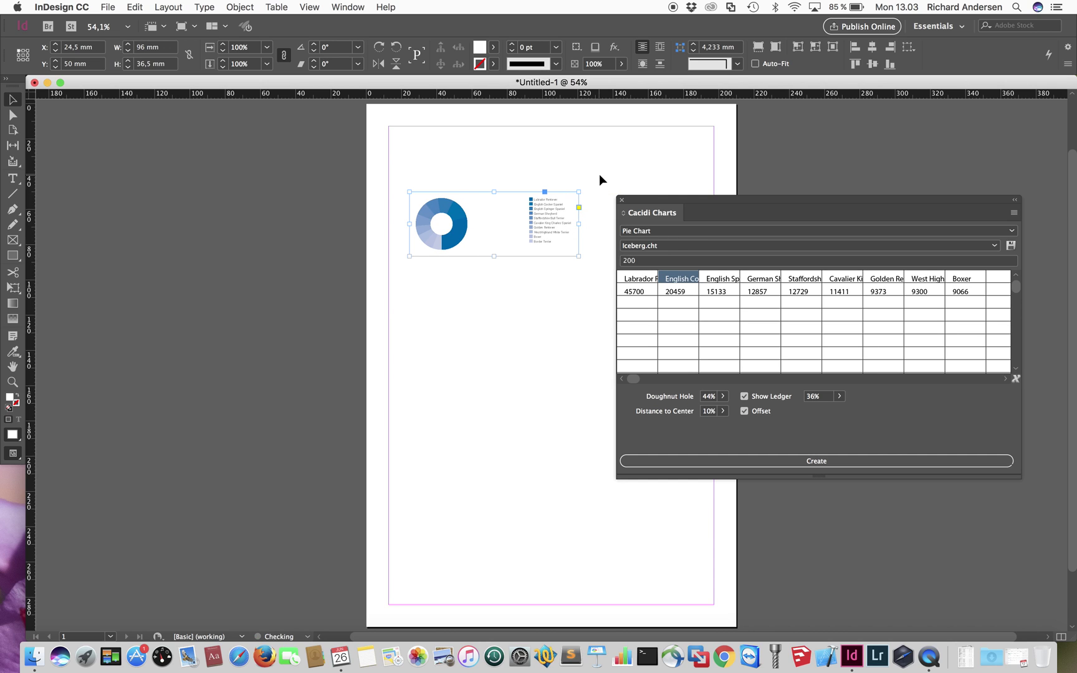
Enable Offset for the English Springer Spaniel slice, with Distance to Center at 68% and Doughnut Hole at 28%.
{"action": "left_click_drag", "start_coordinate": [599, 174], "coordinate": [347, 280]}
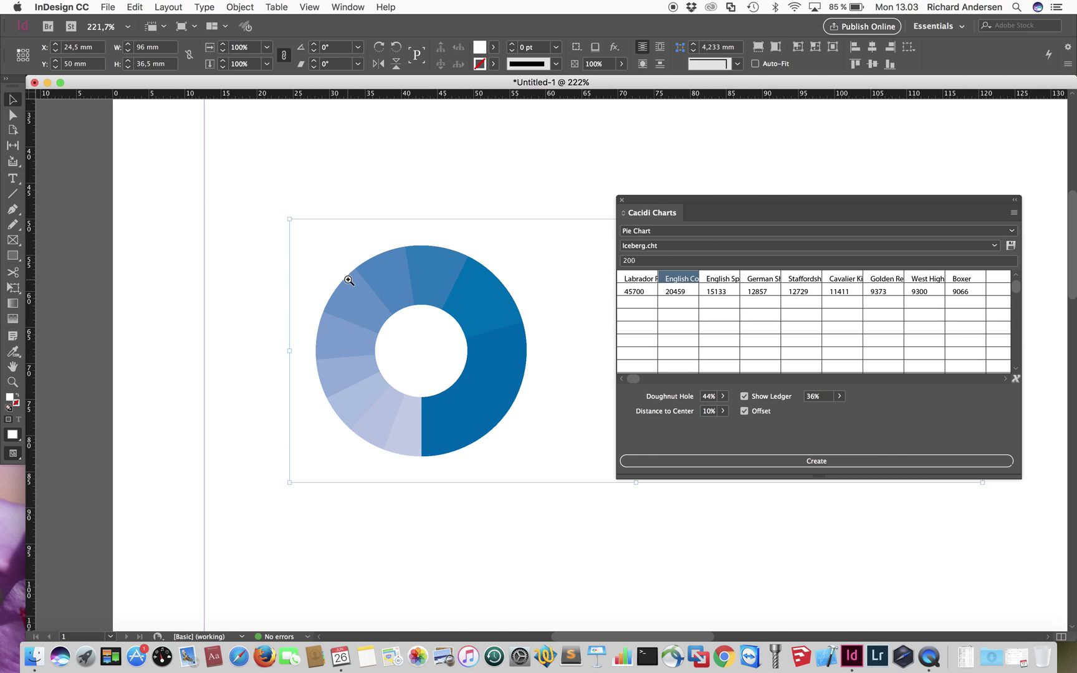
{"action": "left_click_drag", "start_coordinate": [397, 232], "coordinate": [527, 340]}
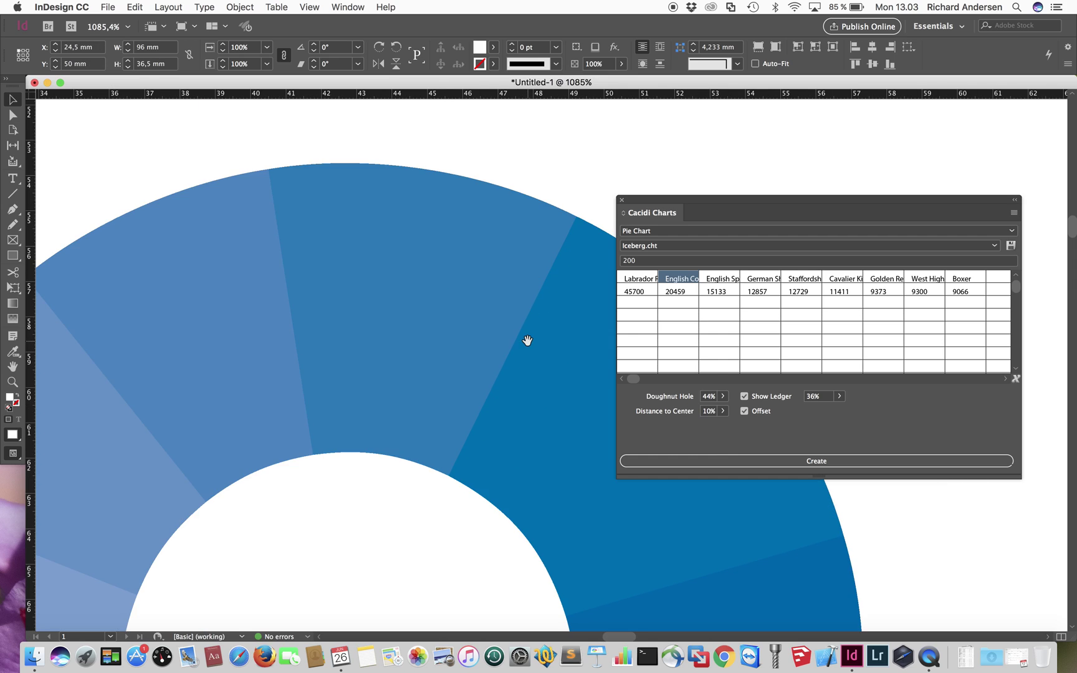
{"action": "left_click", "coordinate": [733, 280]}
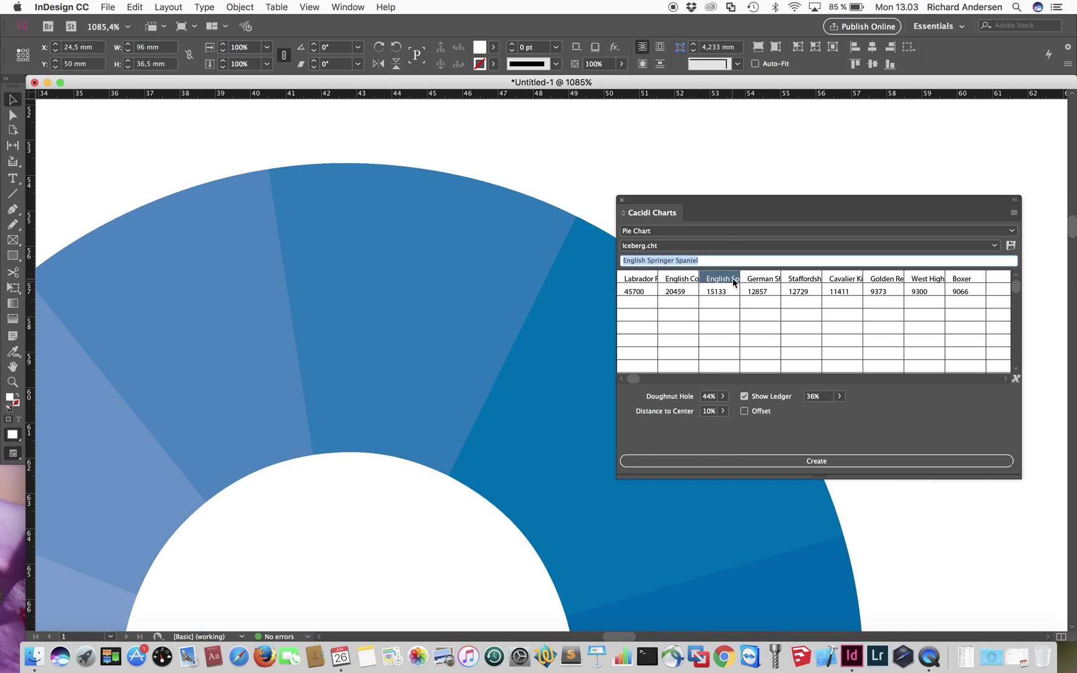
{"action": "left_click", "coordinate": [723, 411]}
{"action": "left_click", "coordinate": [723, 461]}
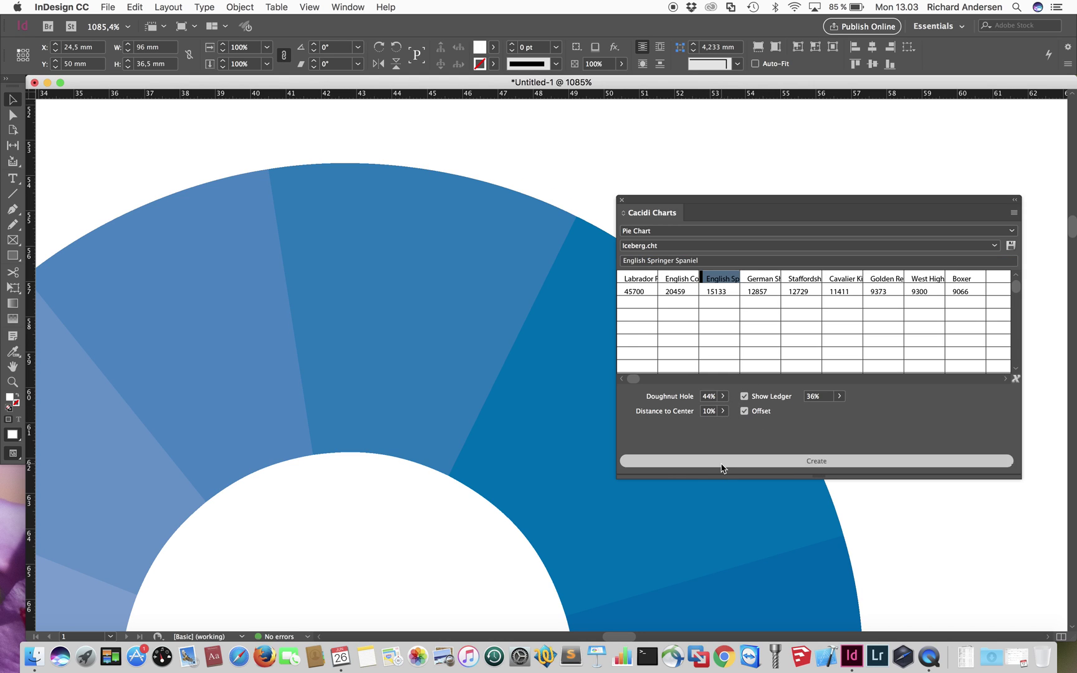
{"action": "left_click", "coordinate": [722, 412]}
{"action": "mouse_move", "coordinate": [665, 430]}
{"action": "left_mouse_down"}
{"action": "mouse_move", "coordinate": [722, 430]}
{"action": "mouse_move", "coordinate": [684, 430]}
{"action": "mouse_move", "coordinate": [717, 430]}
{"action": "mouse_move", "coordinate": [665, 418]}
{"action": "mouse_move", "coordinate": [675, 414]}
{"action": "left_mouse_up"}
{"action": "left_click", "coordinate": [722, 397]}
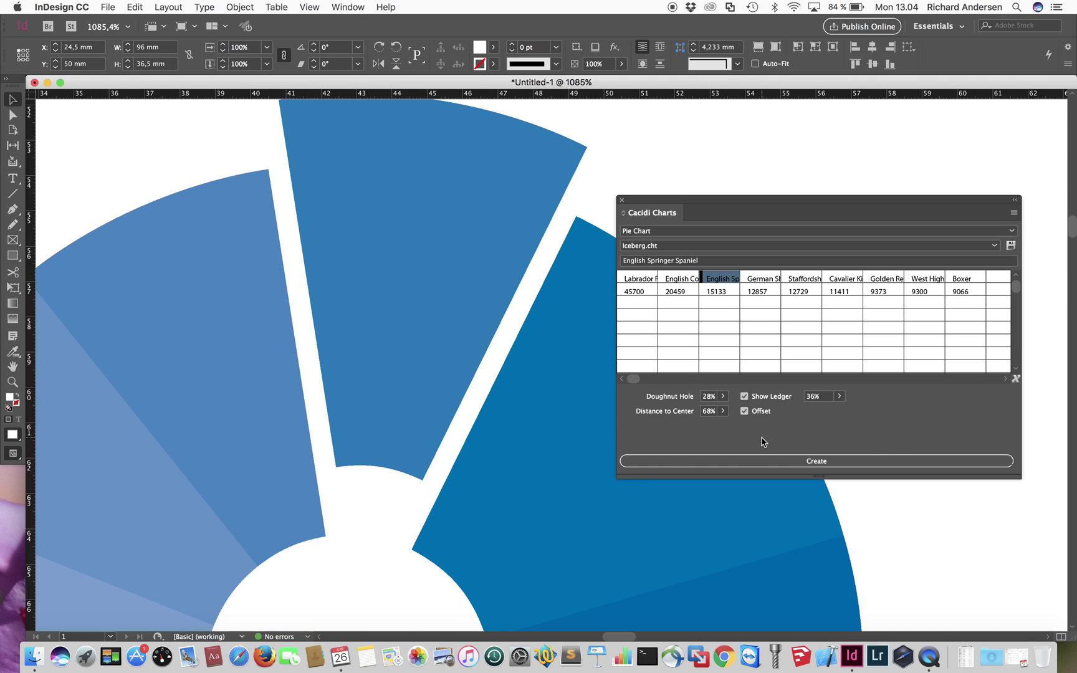
Check the whole doughnut chart with its offset slice and delete it from the page.
{"action": "key", "text": "super+minus"}
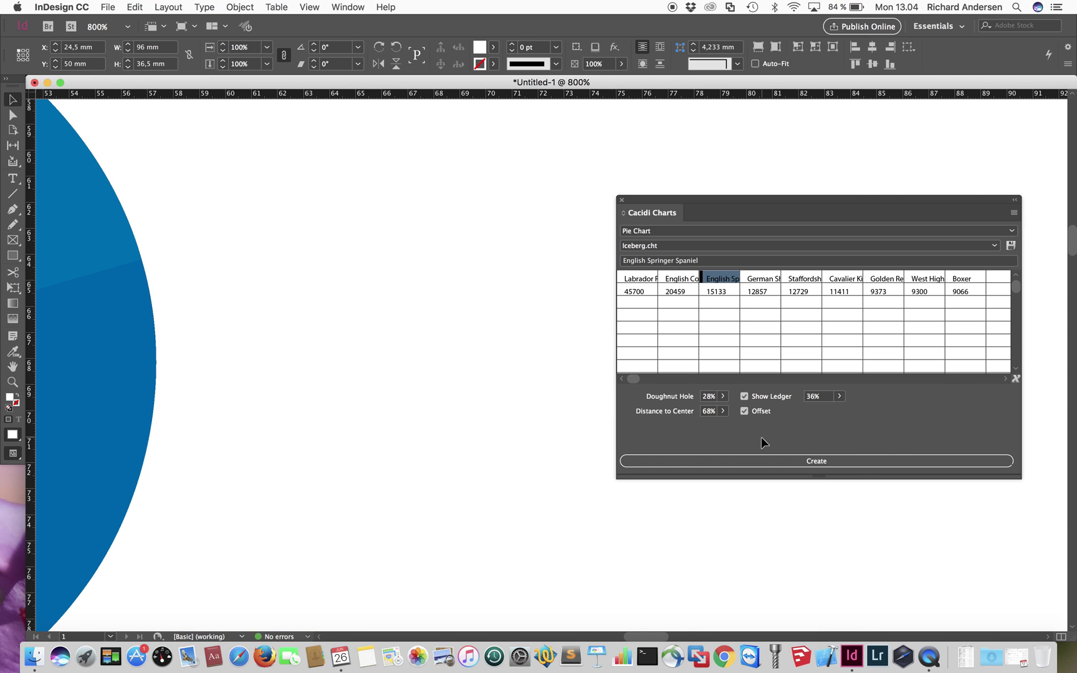
{"action": "key", "text": "super+minus"}
{"action": "key", "text": "super+minus"}
{"action": "key", "text": "super+minus"}
{"action": "key", "text": "super+minus"}
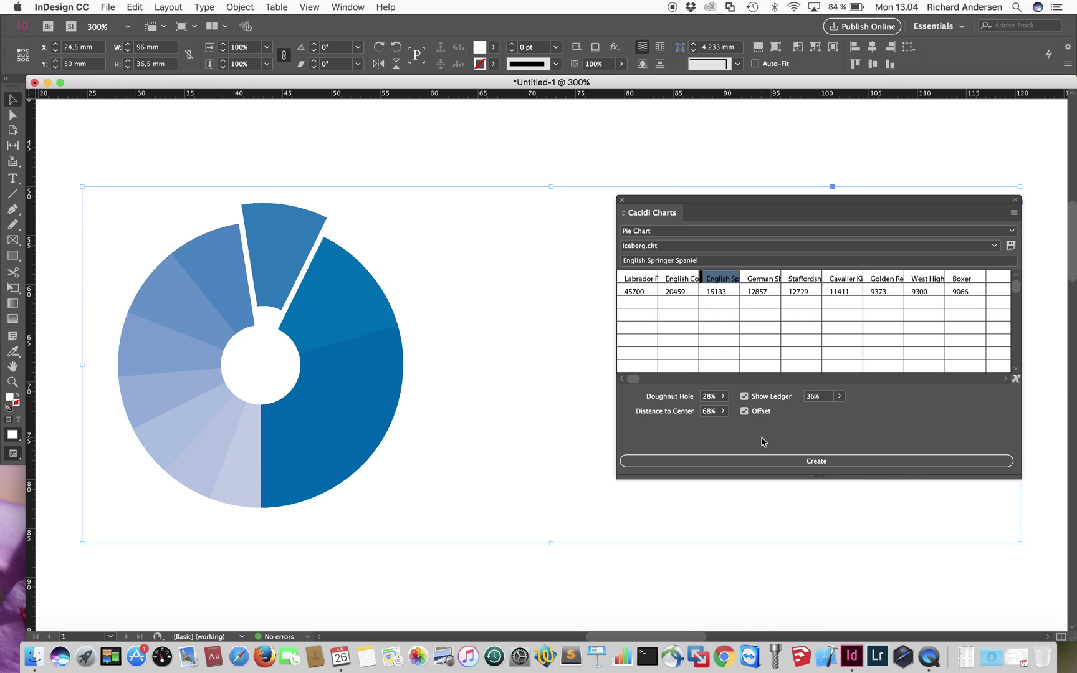
{"action": "key", "text": "BackSpace"}
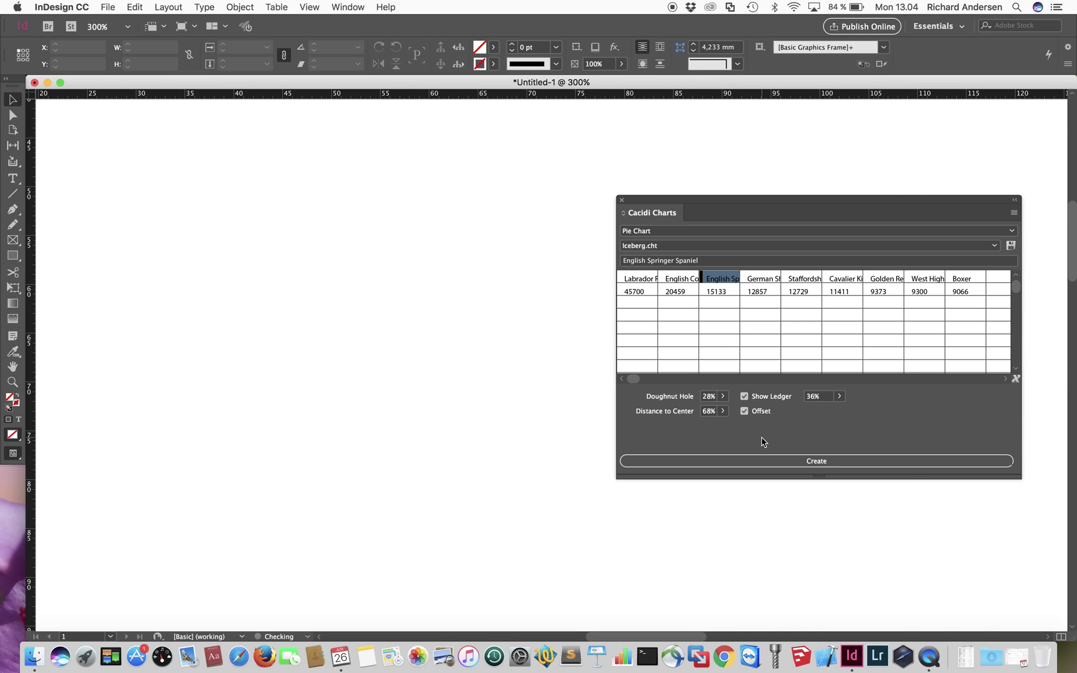
Create a column chart from the monthly bicycle product data and place it at the page's upper-left margin corner.
{"action": "left_click", "coordinate": [650, 232]}
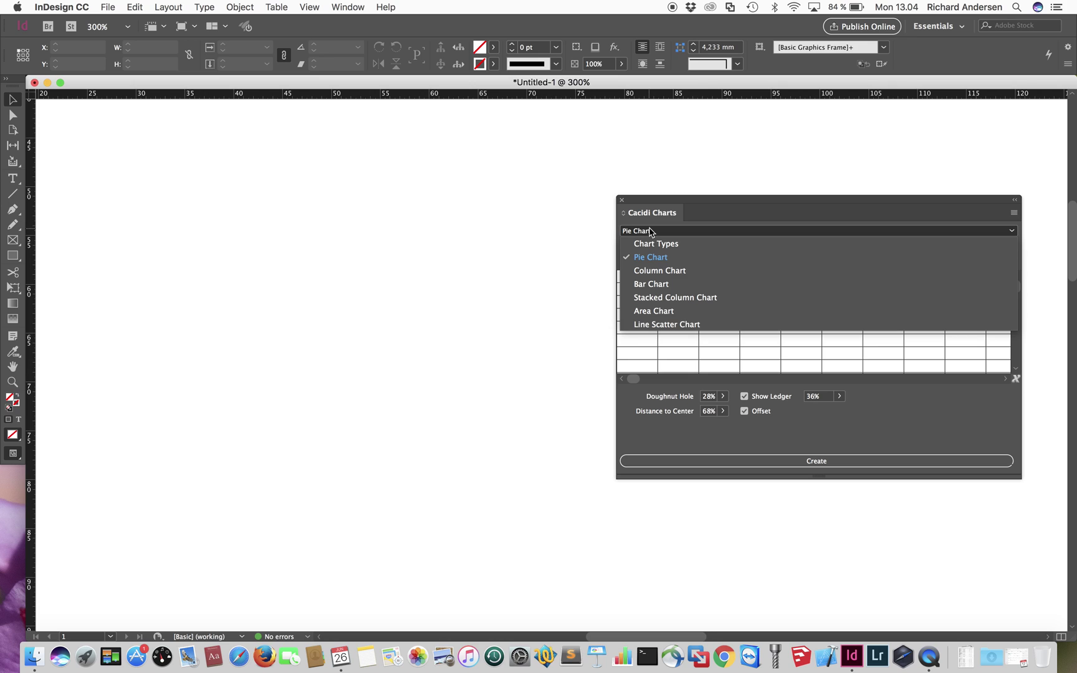
{"action": "left_click", "coordinate": [679, 271]}
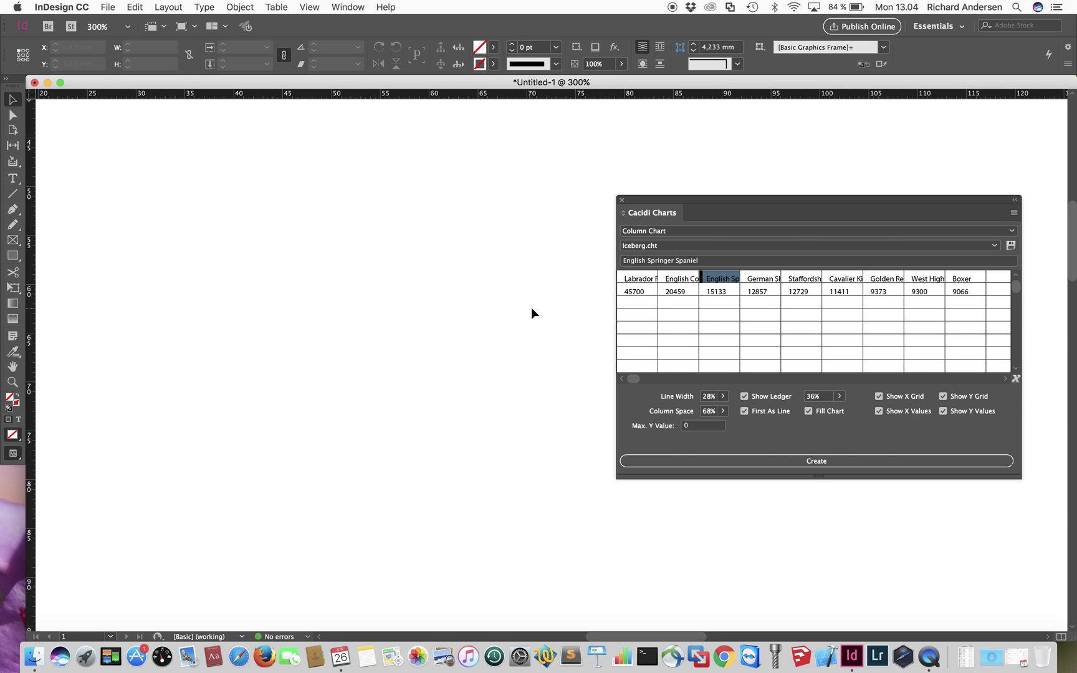
{"action": "left_click", "coordinate": [1015, 380]}
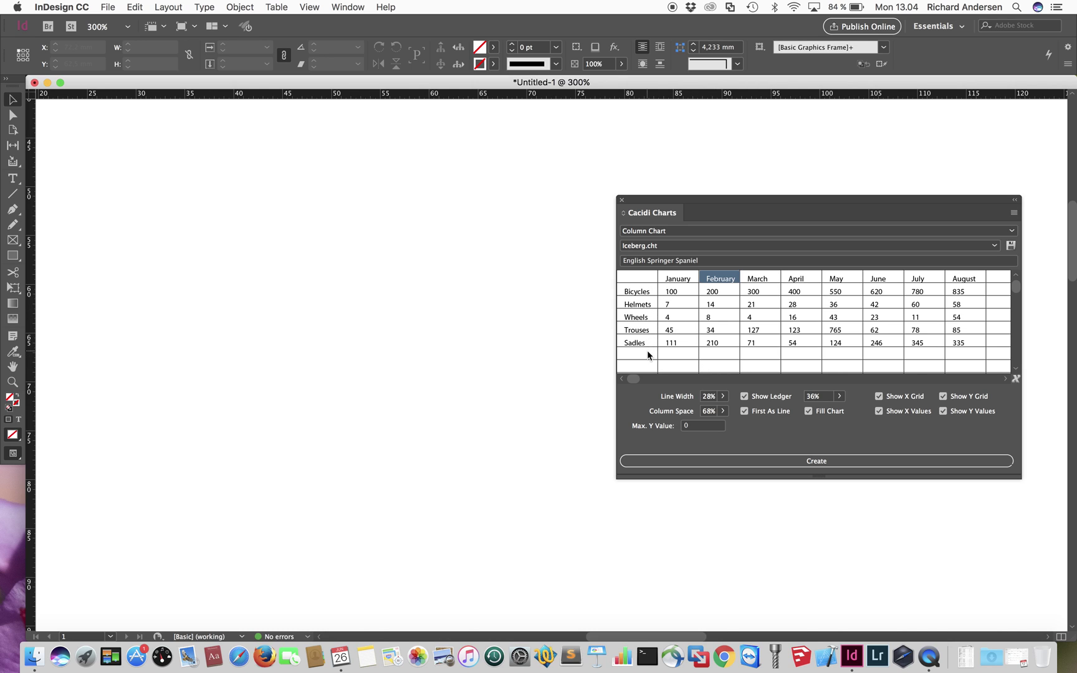
{"action": "left_click", "coordinate": [797, 459]}
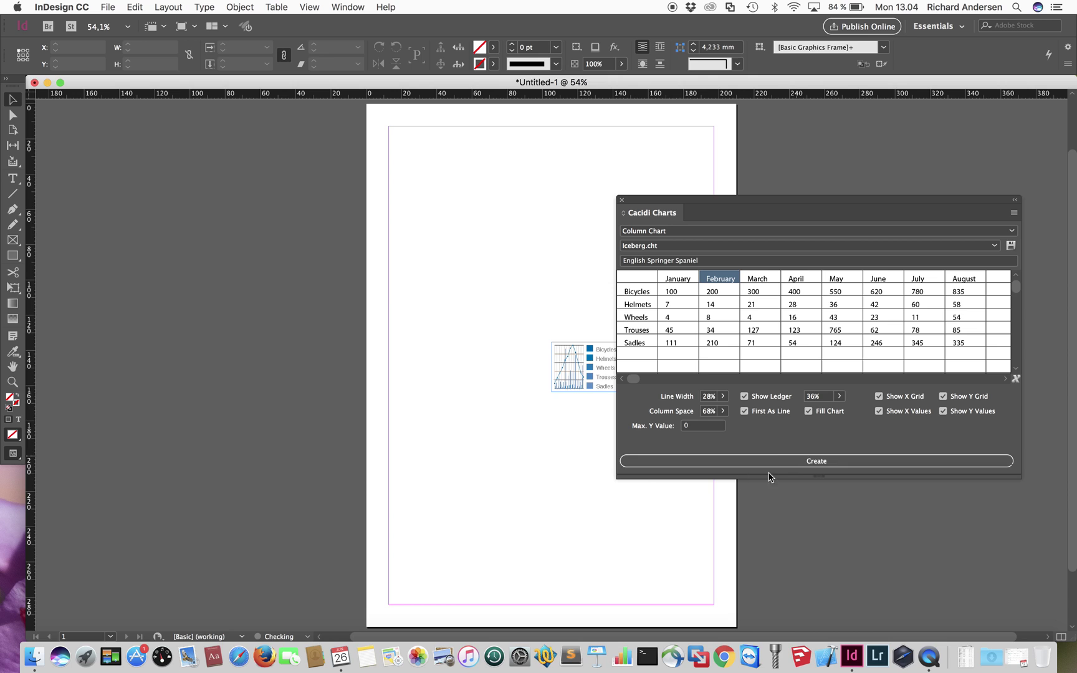
{"action": "left_click_drag", "start_coordinate": [600, 387], "coordinate": [455, 179]}
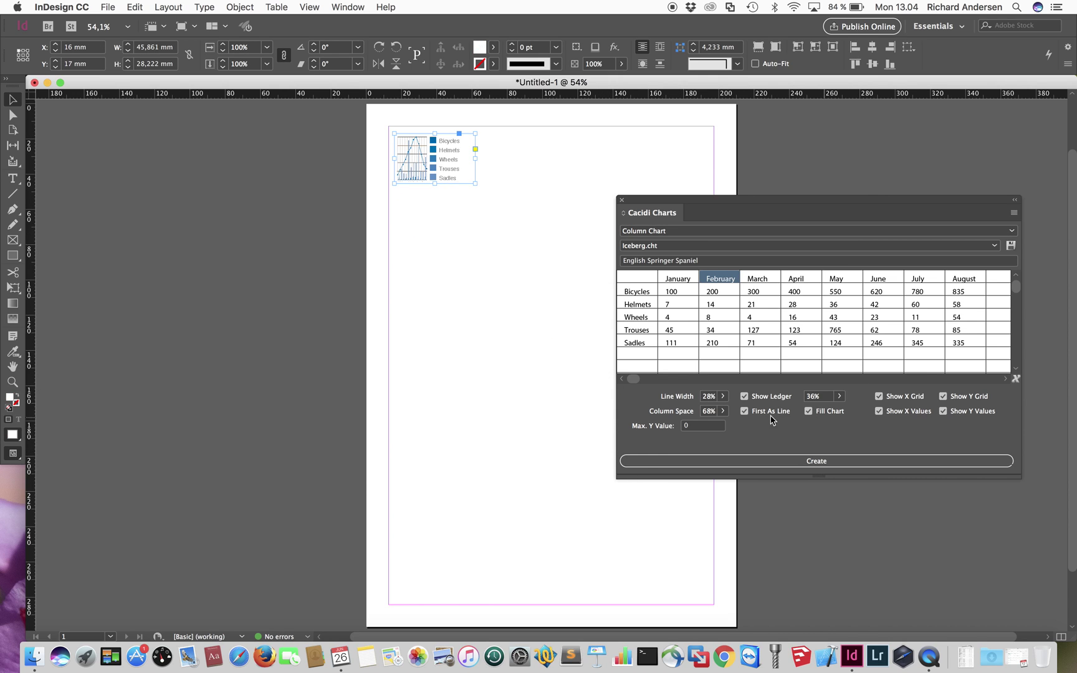
Hide the column chart's ledger, set its percentage to 0%, and enlarge the chart to about 179 mm by 105 mm.
{"action": "left_click", "coordinate": [744, 397]}
{"action": "left_click", "coordinate": [839, 396]}
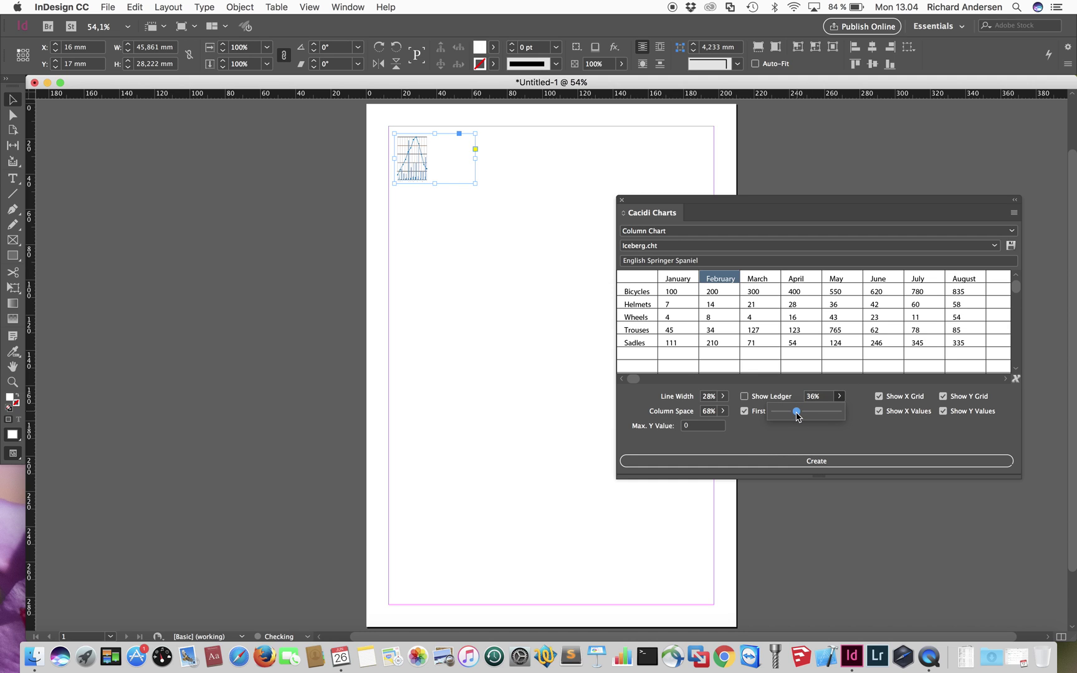
{"action": "left_click_drag", "start_coordinate": [793, 412], "coordinate": [757, 411]}
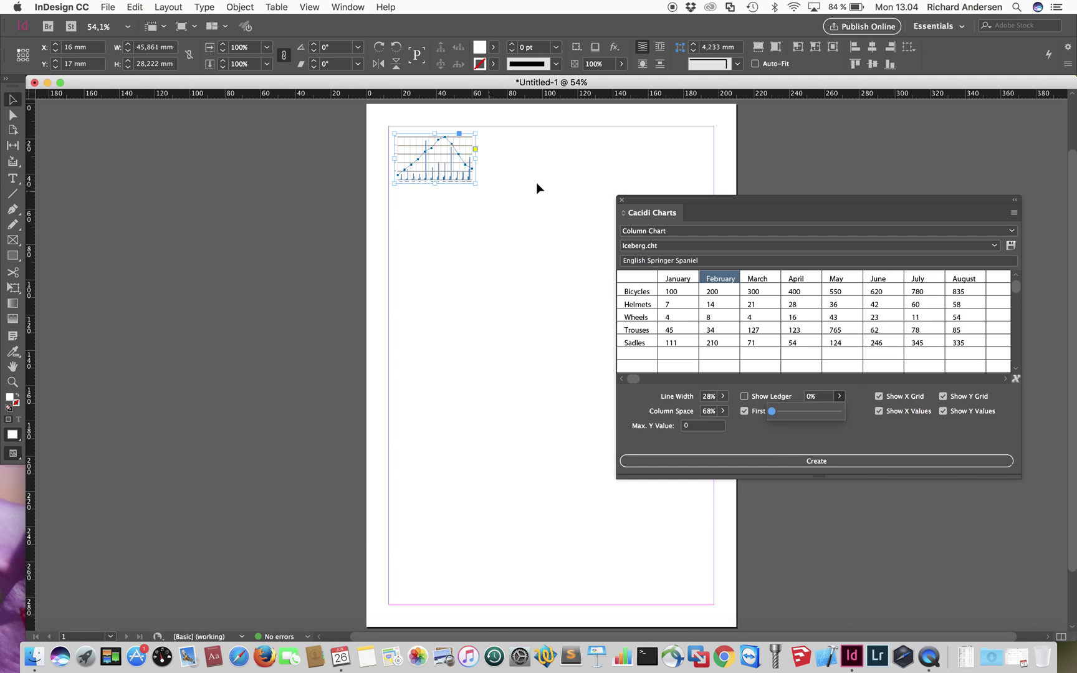
{"action": "left_click_drag", "start_coordinate": [695, 199], "coordinate": [847, 205]}
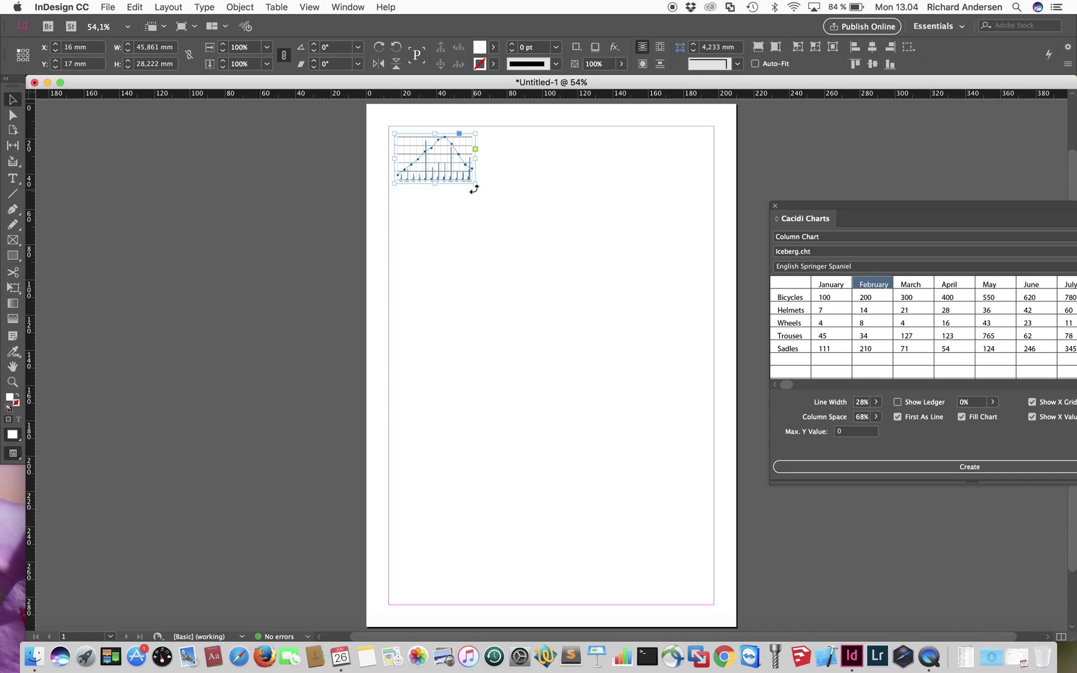
{"action": "left_click_drag", "start_coordinate": [394, 133], "coordinate": [710, 318]}
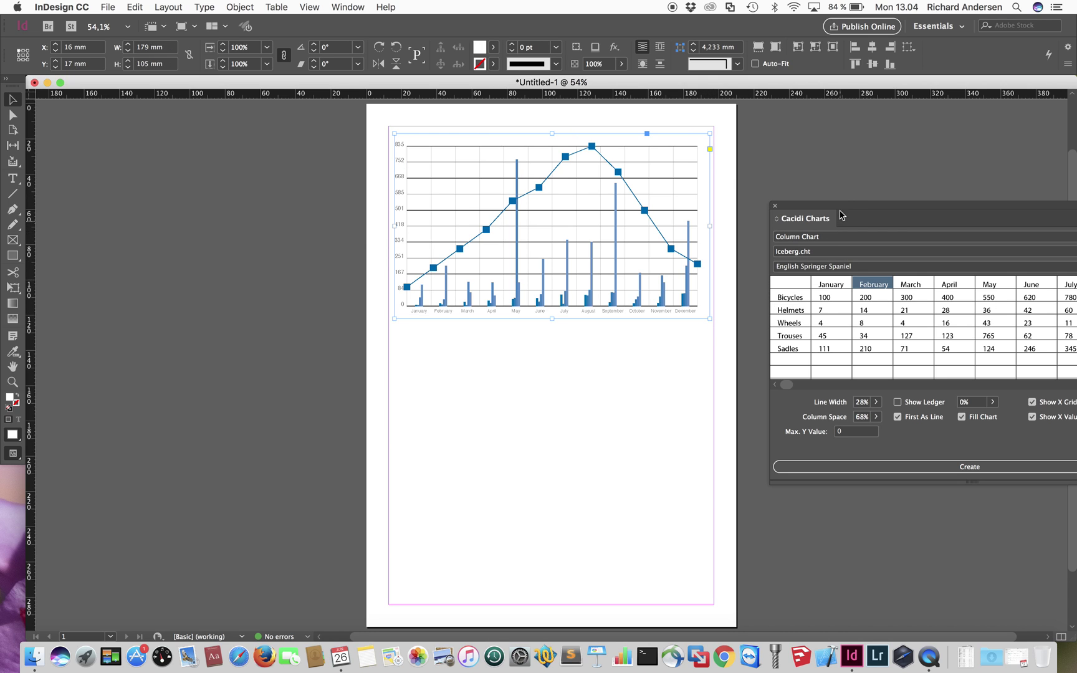
Turn off First As Line for the column chart and set its Column Space to 29%.
{"action": "left_click_drag", "start_coordinate": [841, 214], "coordinate": [742, 212]}
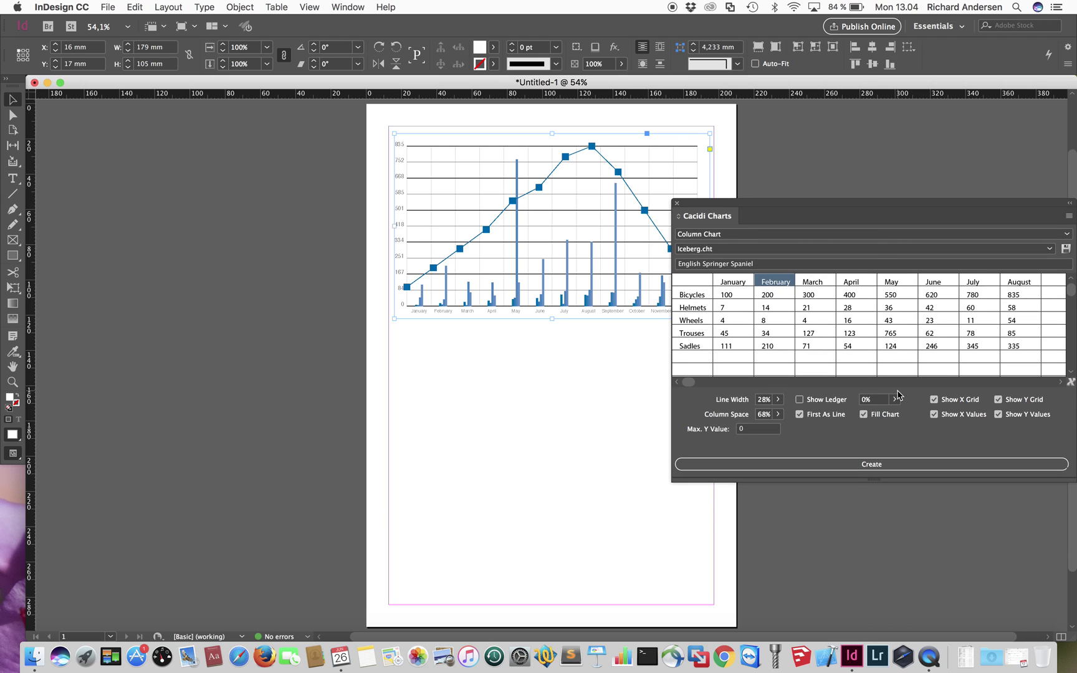
{"action": "left_click", "coordinate": [815, 418]}
{"action": "left_click", "coordinate": [807, 418]}
{"action": "left_click", "coordinate": [831, 417]}
{"action": "left_click", "coordinate": [830, 416]}
{"action": "left_click", "coordinate": [830, 416]}
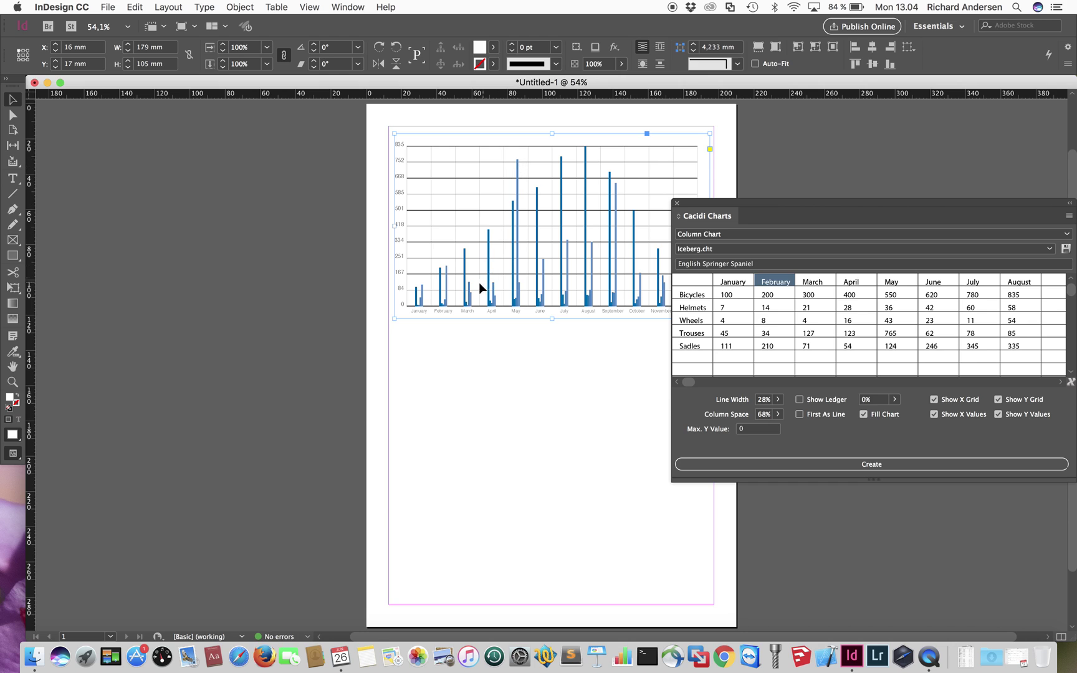
{"action": "left_click", "coordinate": [778, 414]}
{"action": "left_click_drag", "start_coordinate": [757, 430], "coordinate": [732, 433]}
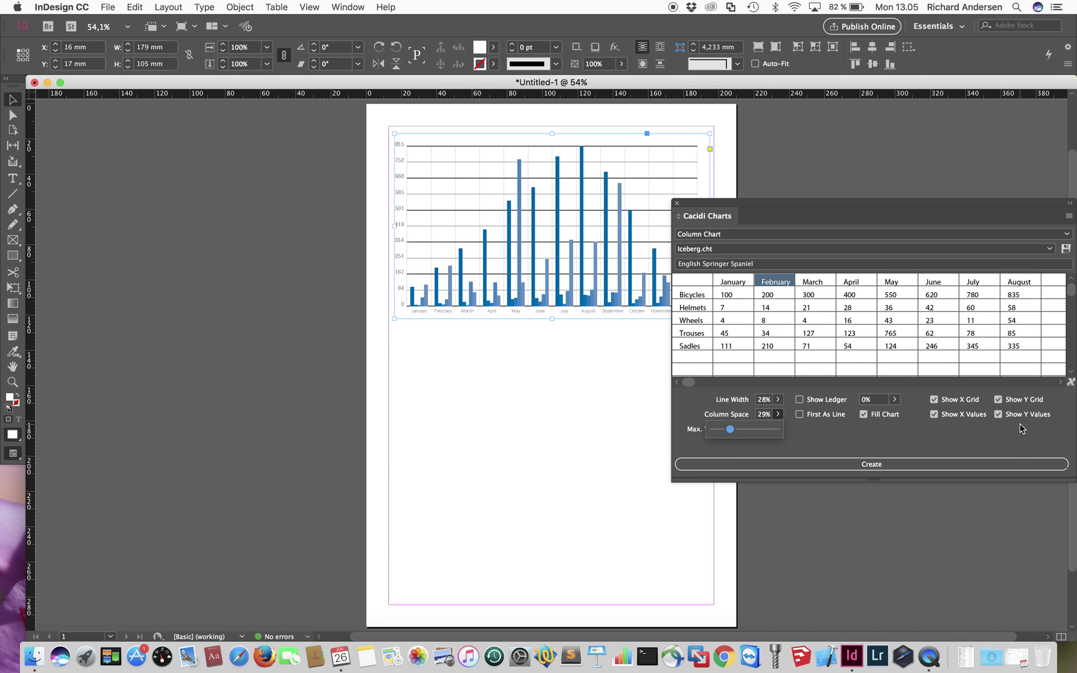
Hide the column chart's X and Y values together with its X and Y grids.
{"action": "left_click", "coordinate": [945, 413]}
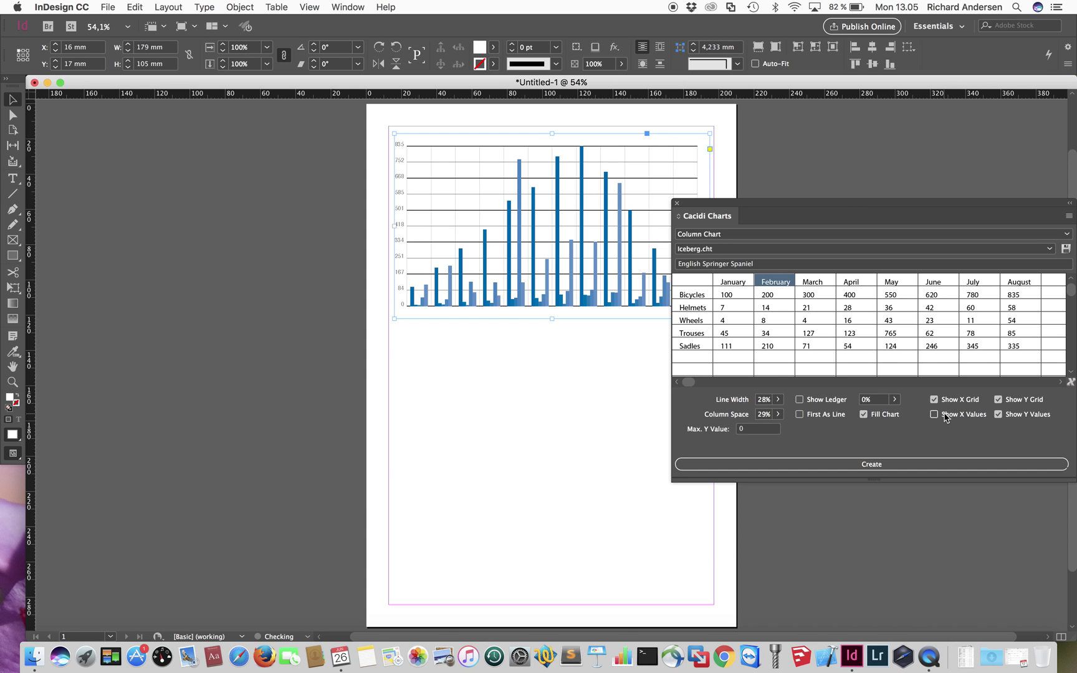
{"action": "left_click", "coordinate": [945, 415]}
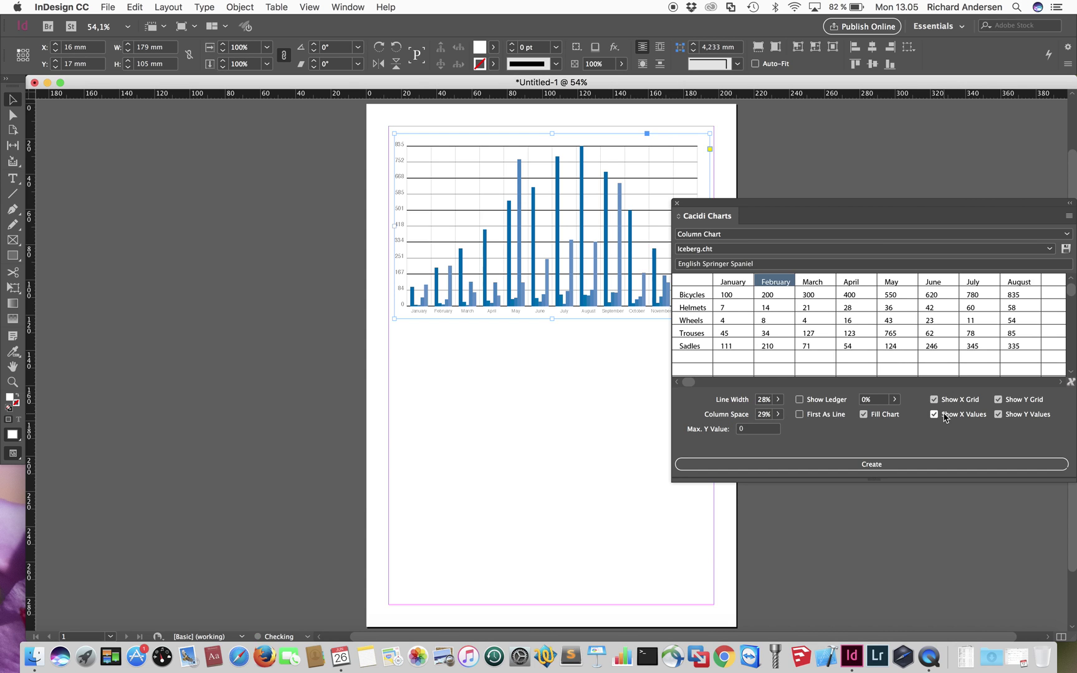
{"action": "left_click", "coordinate": [999, 415]}
{"action": "left_click", "coordinate": [1013, 415]}
{"action": "left_click", "coordinate": [1013, 415]}
{"action": "left_click", "coordinate": [1016, 400]}
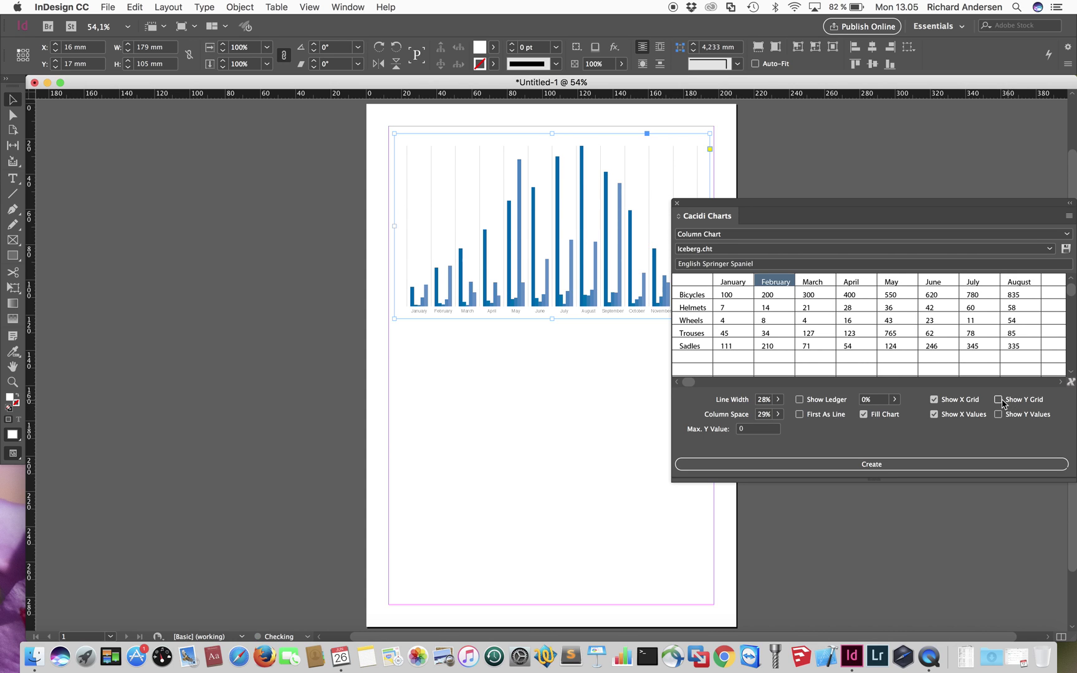
{"action": "left_click", "coordinate": [971, 400]}
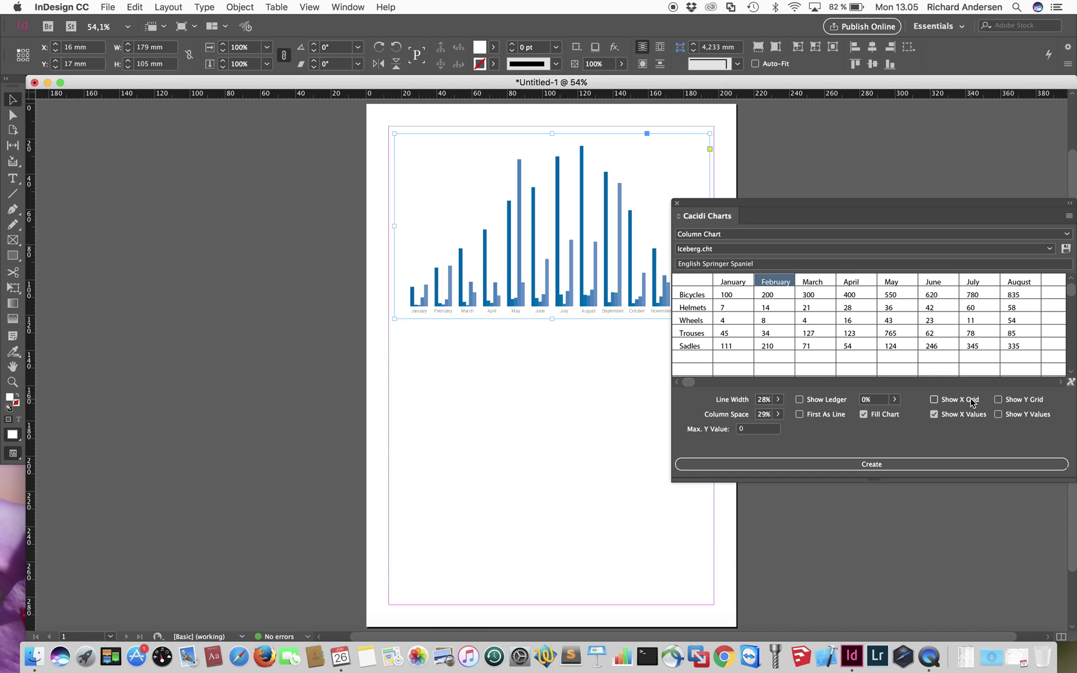
{"action": "left_click", "coordinate": [976, 415]}
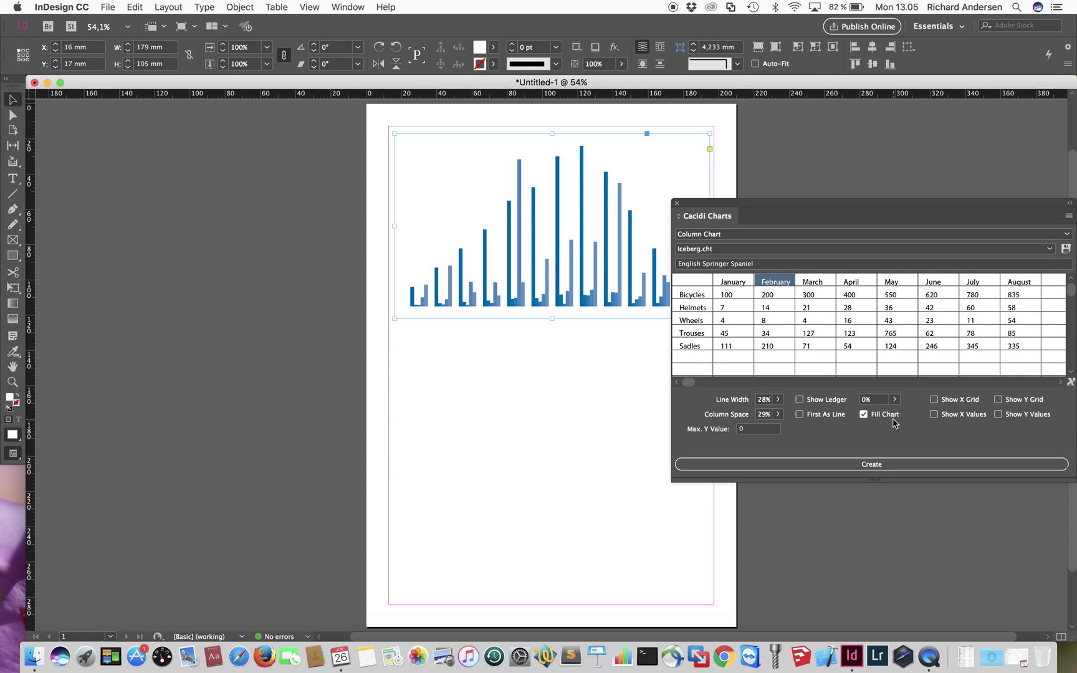
Try the Earth.cht style on the column chart and replace it with Bright.cht.
{"action": "left_click", "coordinate": [731, 249]}
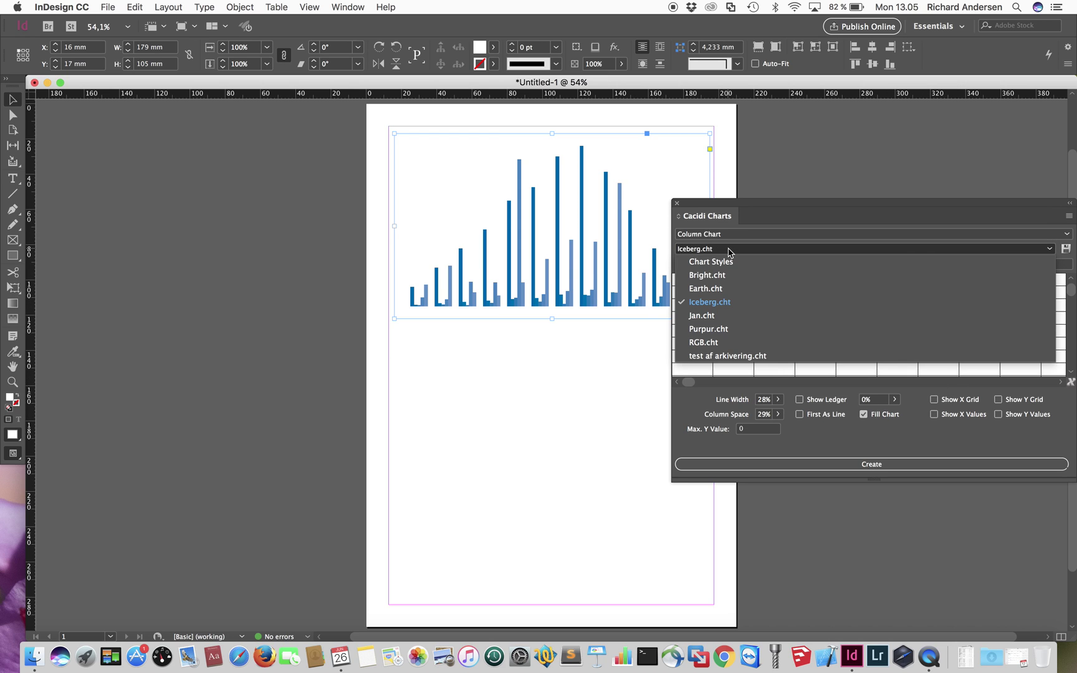
{"action": "left_click", "coordinate": [721, 289]}
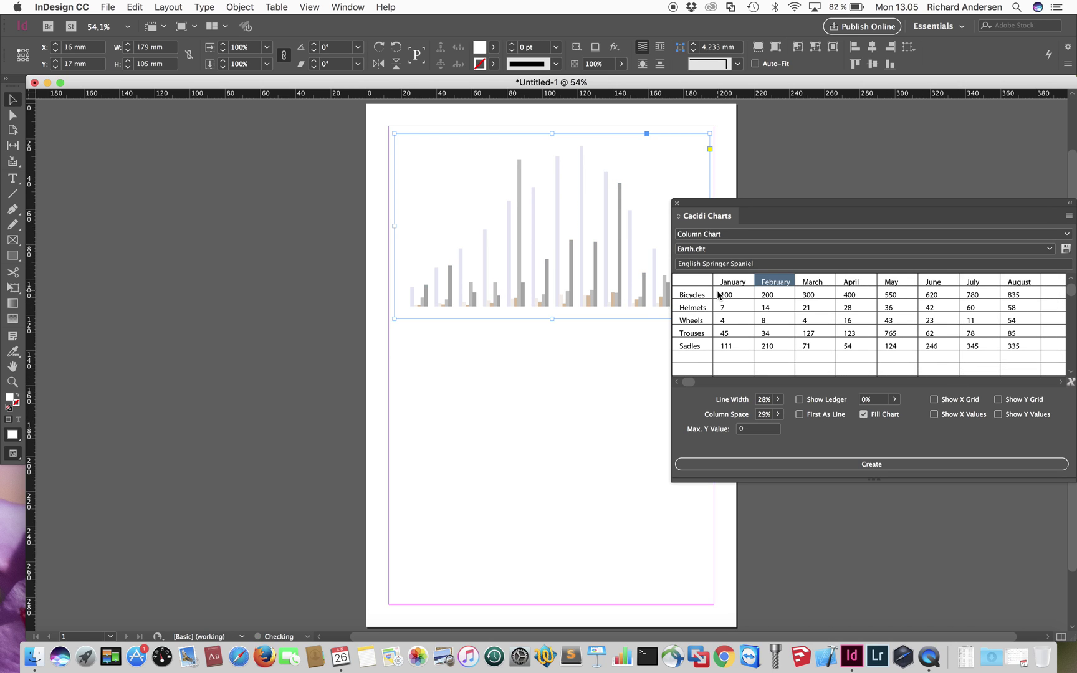
{"action": "left_click", "coordinate": [718, 249]}
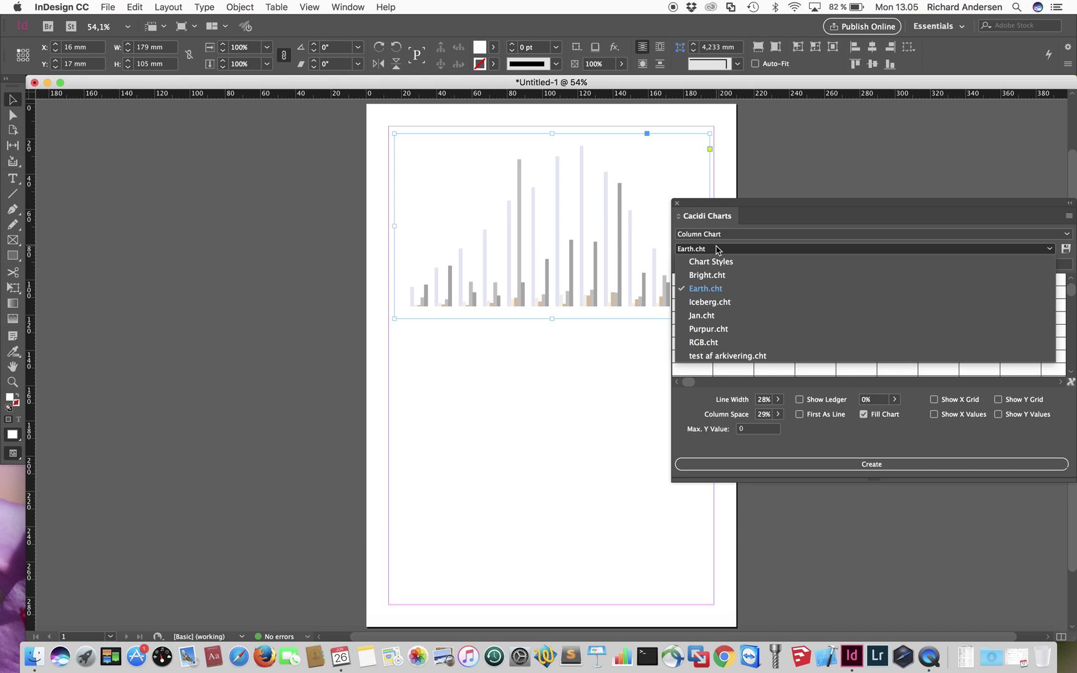
{"action": "left_click", "coordinate": [711, 275]}
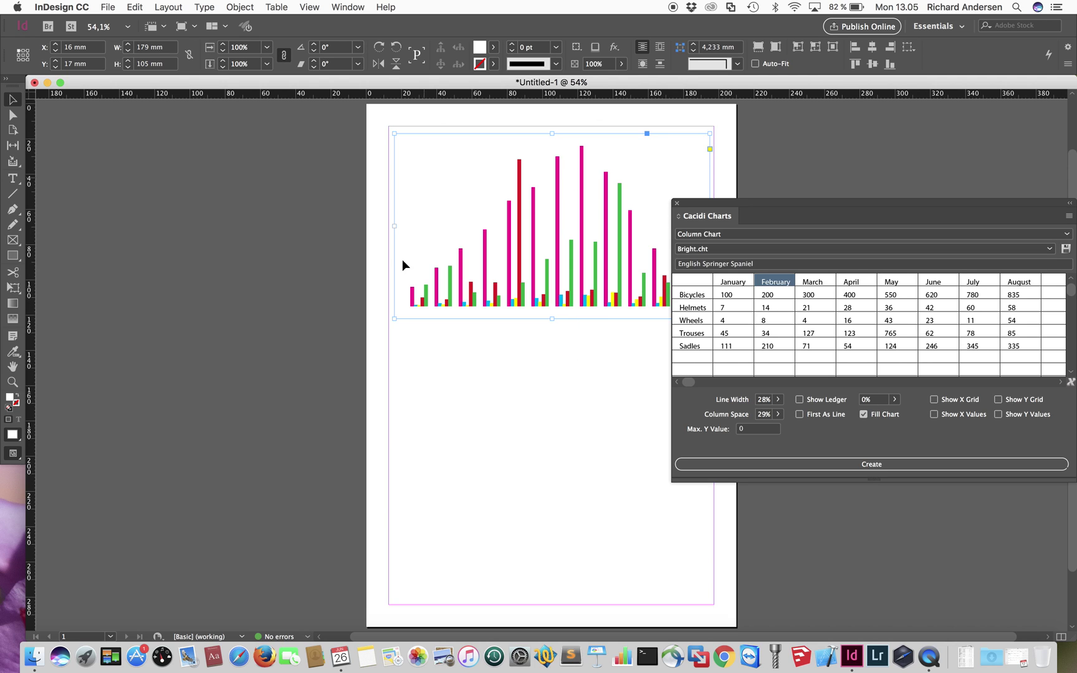
{"action": "left_click", "coordinate": [703, 249]}
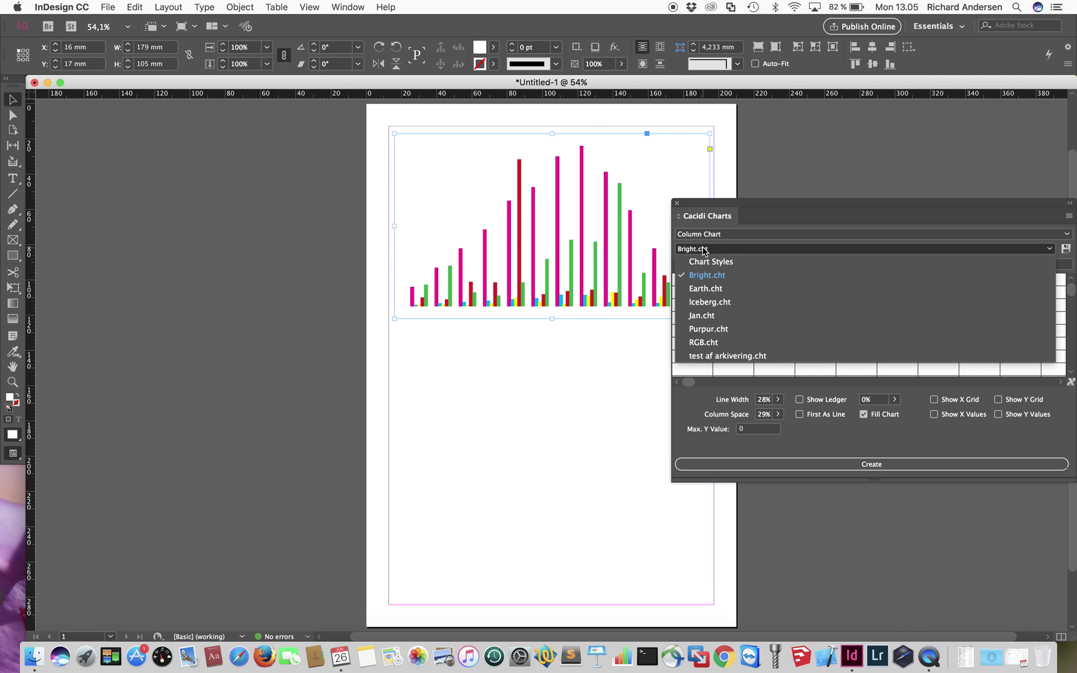
{"action": "left_click", "coordinate": [785, 222]}
Try the Stacked Column Chart type on the selected chart and switch it to Area Chart.
{"action": "left_click", "coordinate": [752, 240]}
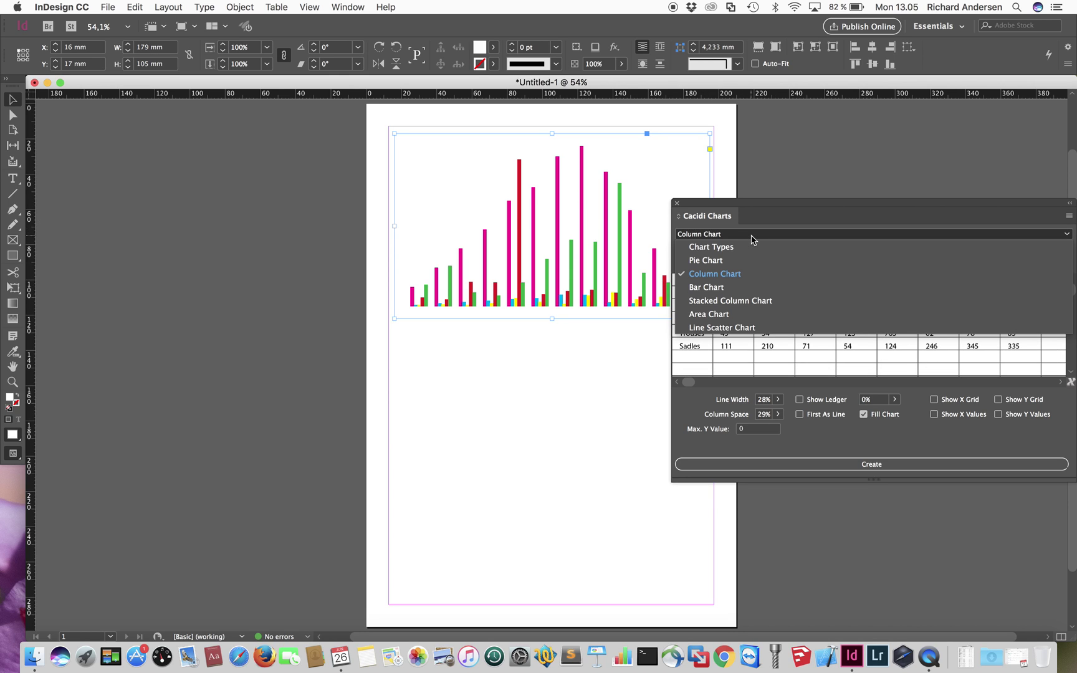
{"action": "left_click", "coordinate": [742, 302]}
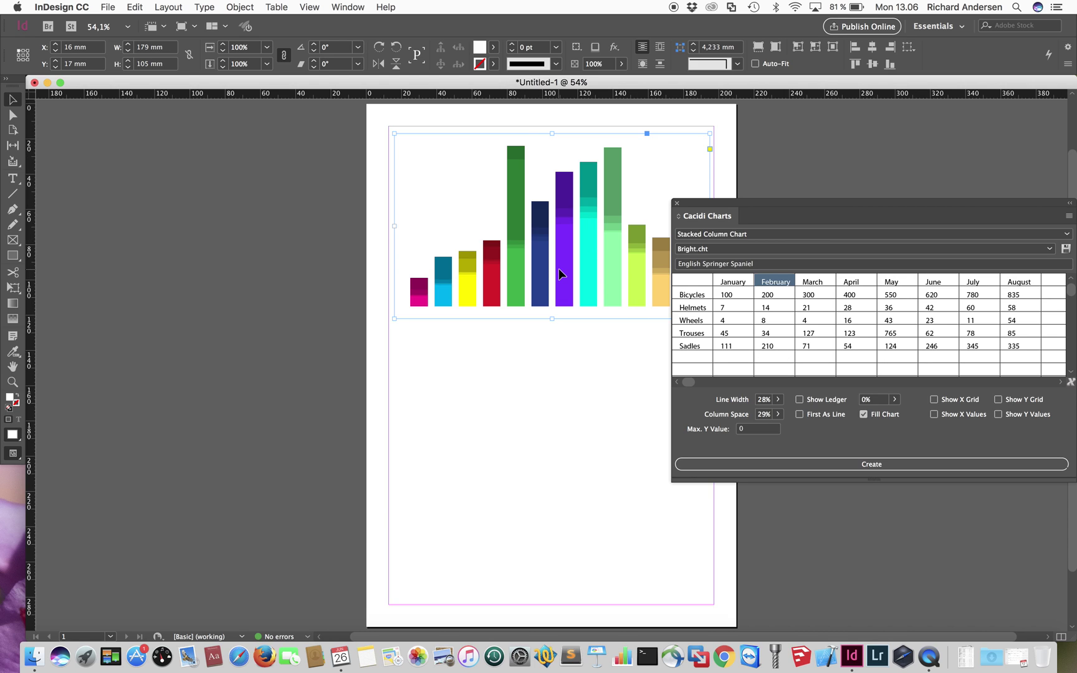
{"action": "left_click", "coordinate": [716, 235]}
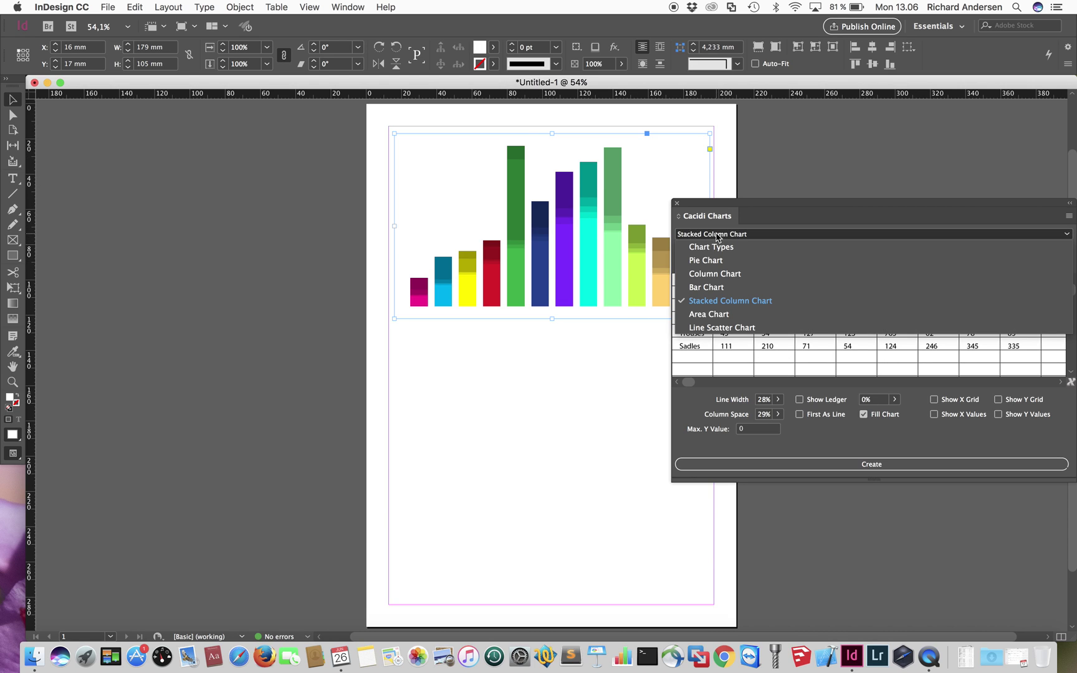
{"action": "left_click", "coordinate": [720, 314]}
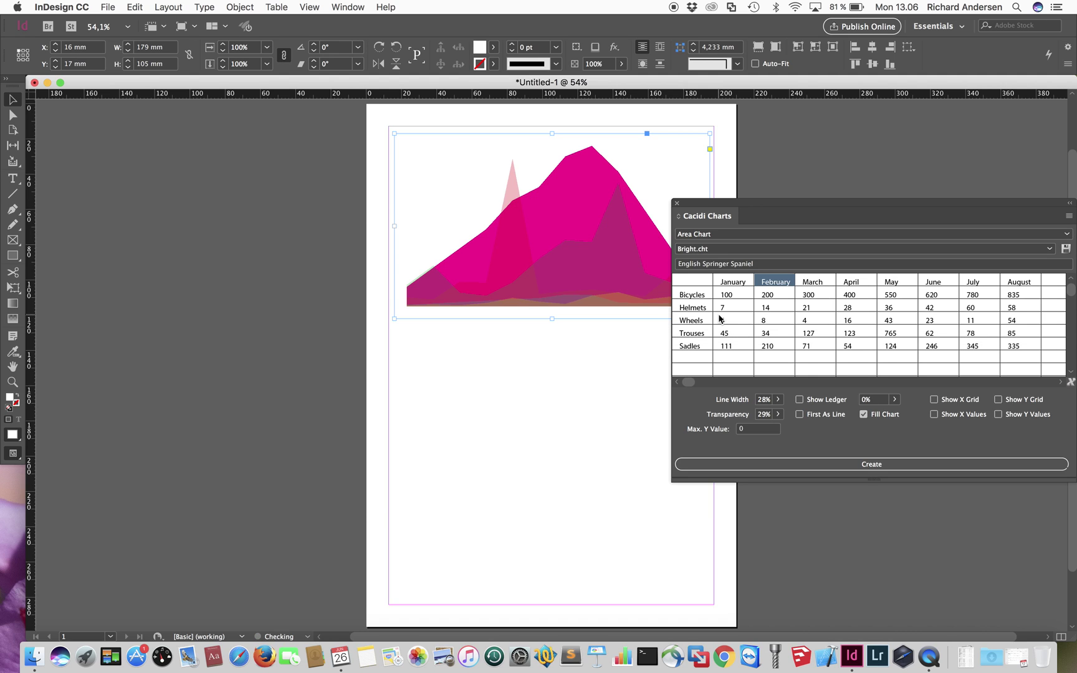
Show the area chart's X and Y grids and its X and Y values.
{"action": "left_click", "coordinate": [1032, 400]}
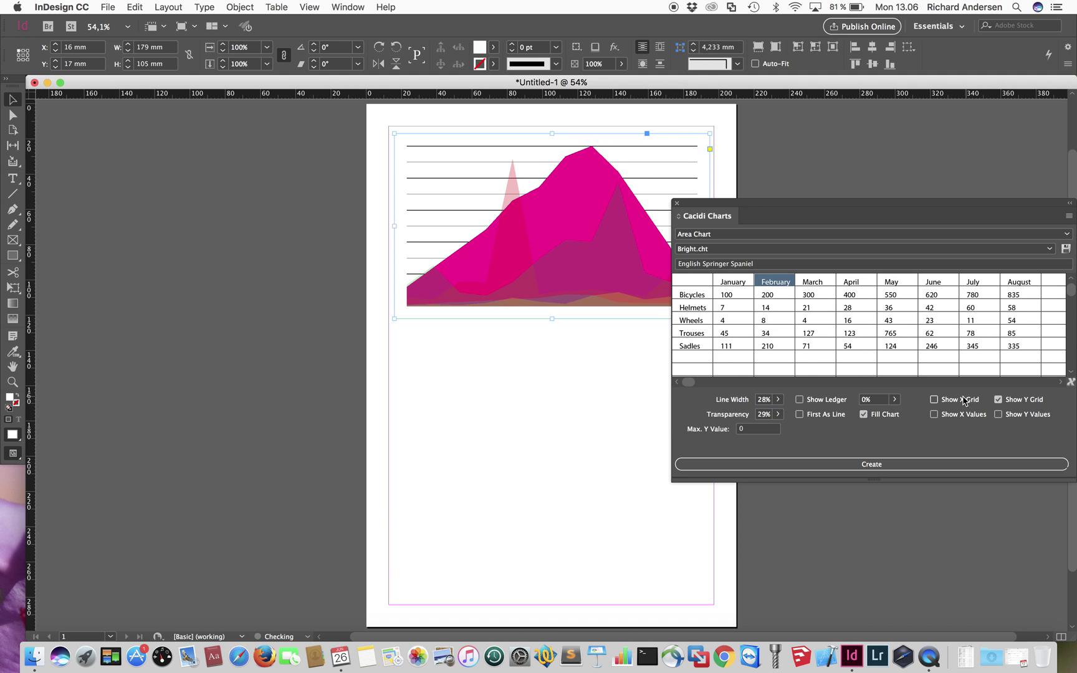
{"action": "left_click", "coordinate": [959, 399]}
{"action": "left_click", "coordinate": [969, 416]}
{"action": "left_click", "coordinate": [1020, 418]}
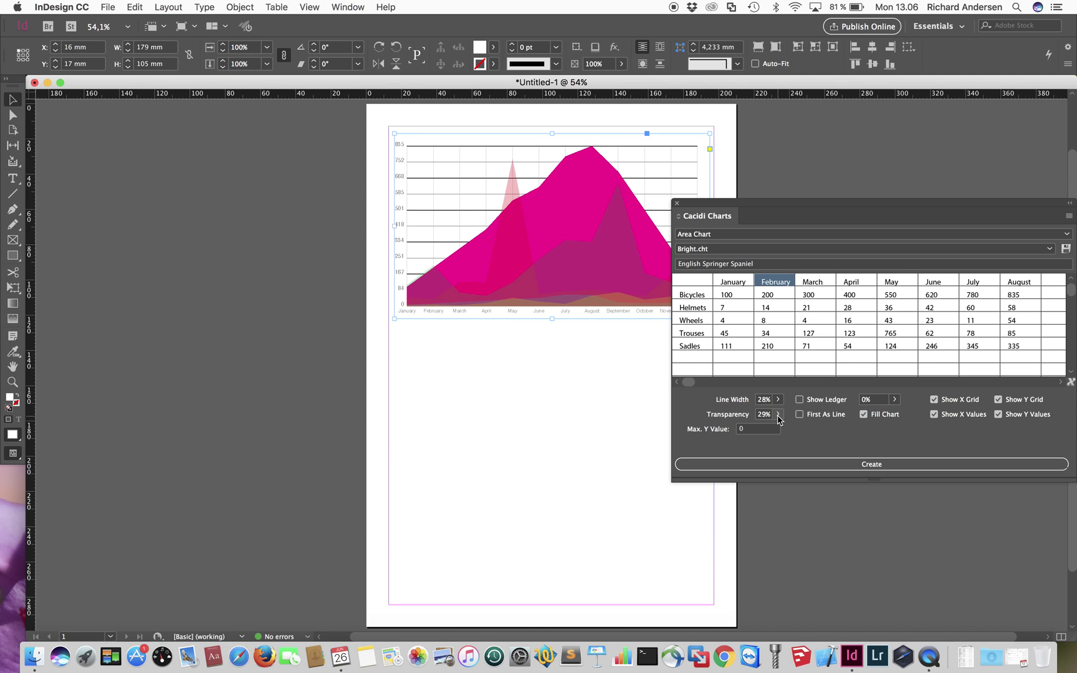
Set the area chart's Transparency to 42% and its Max. Y Value to 1000.
{"action": "left_click", "coordinate": [748, 429]}
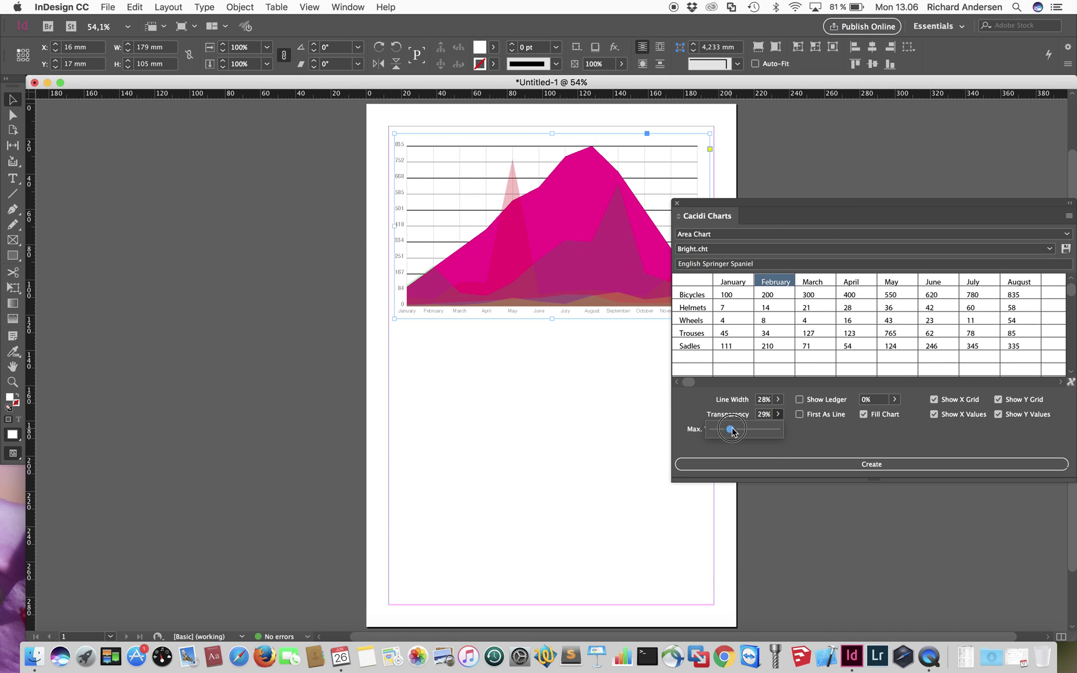
{"action": "mouse_move", "coordinate": [731, 430]}
{"action": "left_mouse_down"}
{"action": "mouse_move", "coordinate": [769, 429]}
{"action": "mouse_move", "coordinate": [739, 430]}
{"action": "left_mouse_up"}
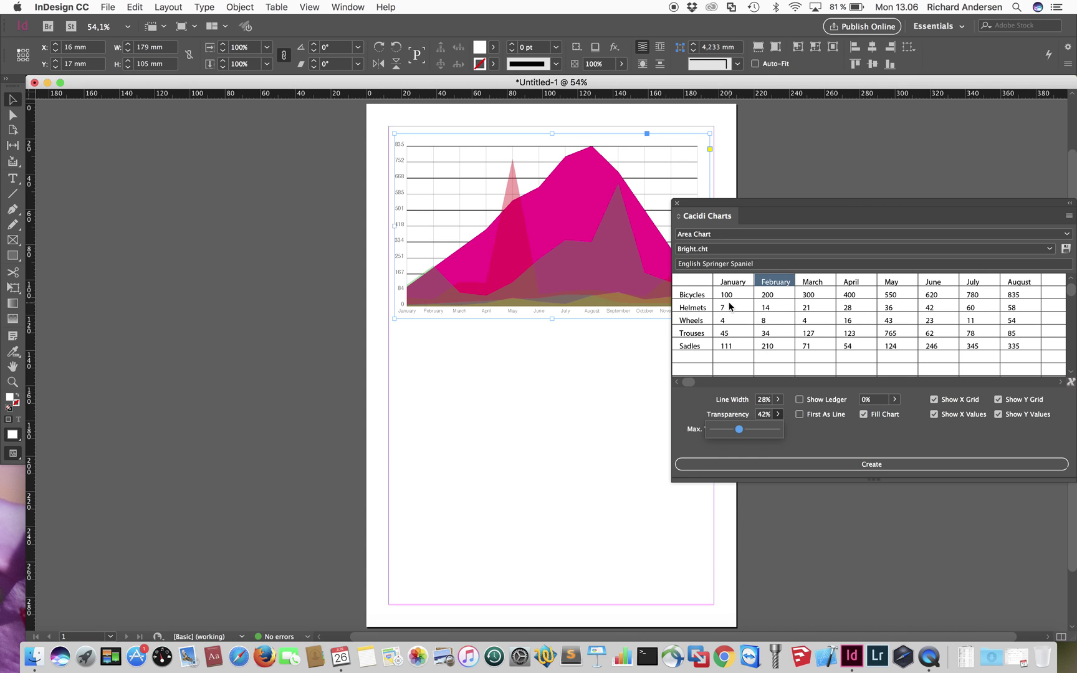
{"action": "left_click", "coordinate": [828, 453]}
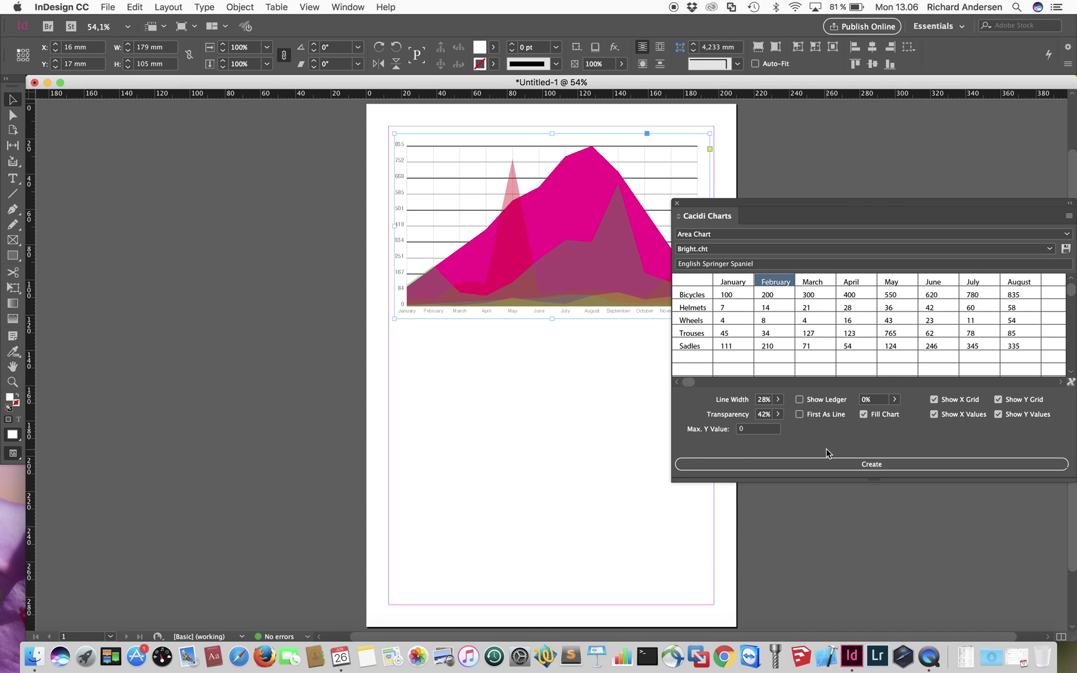
{"action": "left_click", "coordinate": [759, 429]}
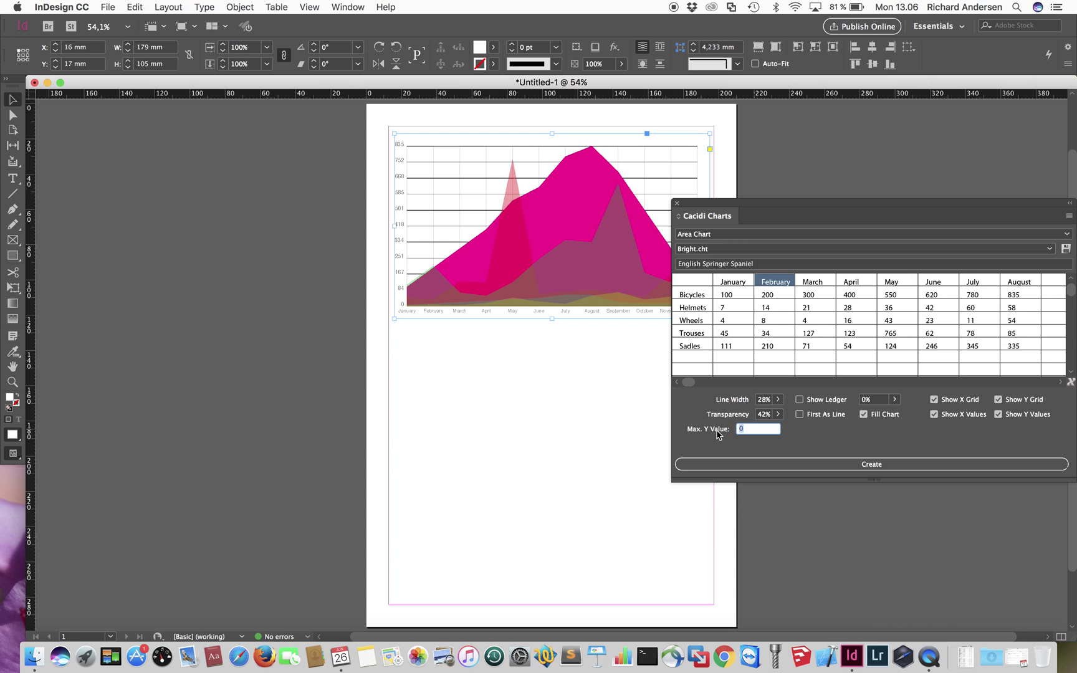
{"action": "type", "text": "1000"}
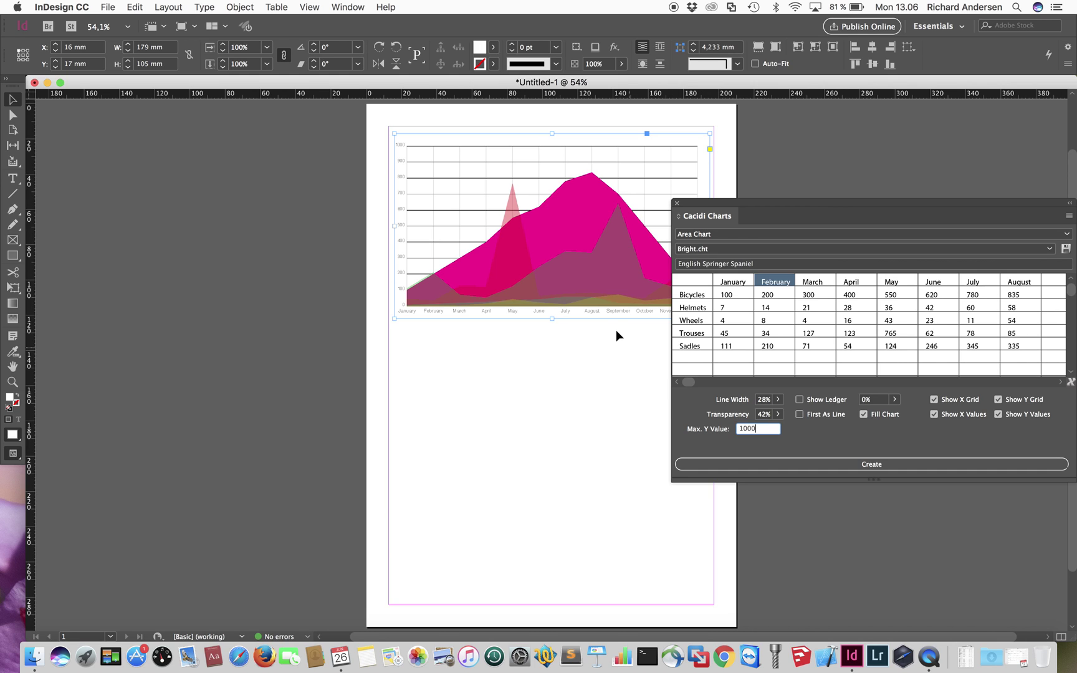
Duplicate the area chart below the original at about Y 125.5 mm and hide the copy's X and Y grids and values.
{"action": "left_click_drag", "start_coordinate": [567, 304], "coordinate": [566, 436]}
{"action": "scroll", "coordinate": [566, 436], "scroll_direction": "down", "scroll_amount": 2}
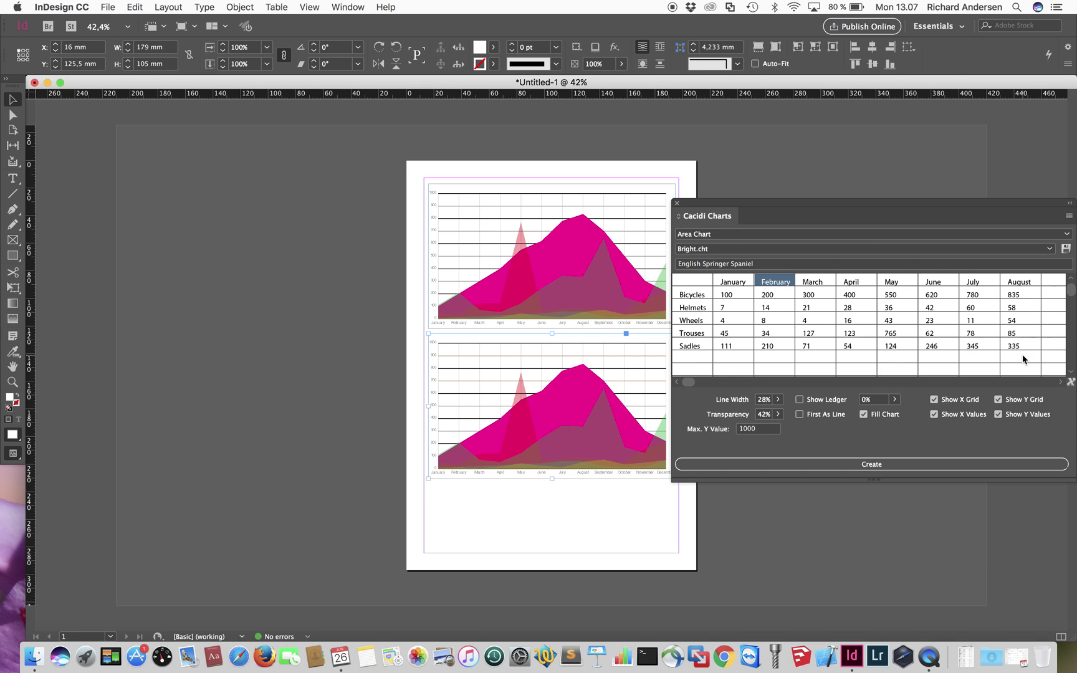
{"action": "left_click", "coordinate": [1022, 398]}
{"action": "left_click", "coordinate": [963, 400]}
{"action": "left_click", "coordinate": [961, 414]}
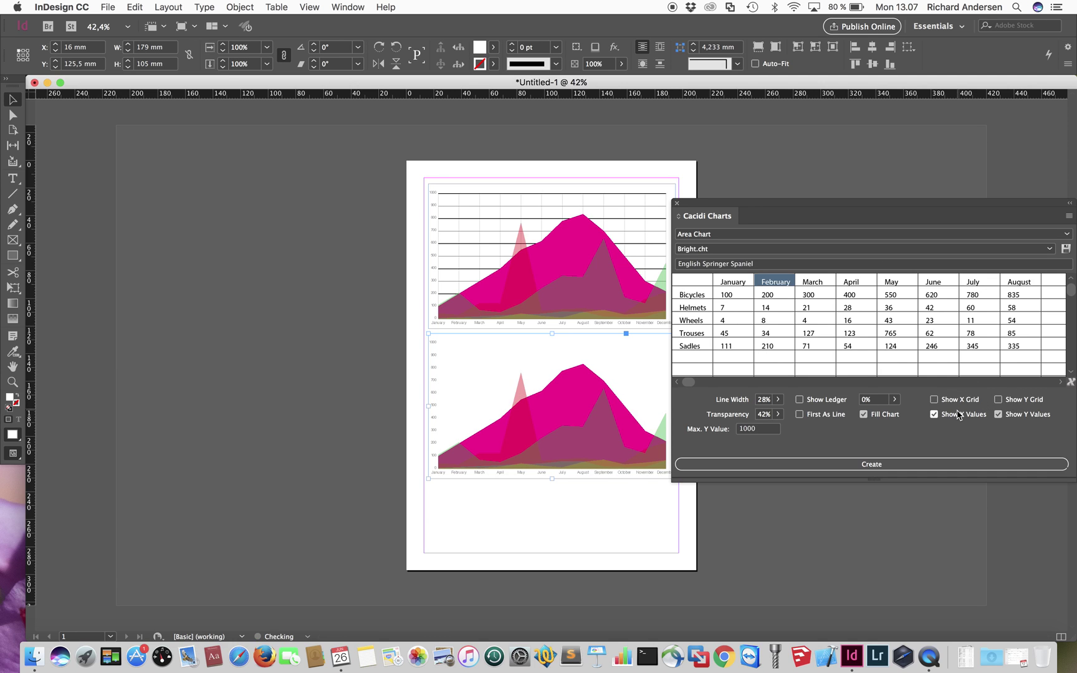
{"action": "left_click", "coordinate": [1032, 423]}
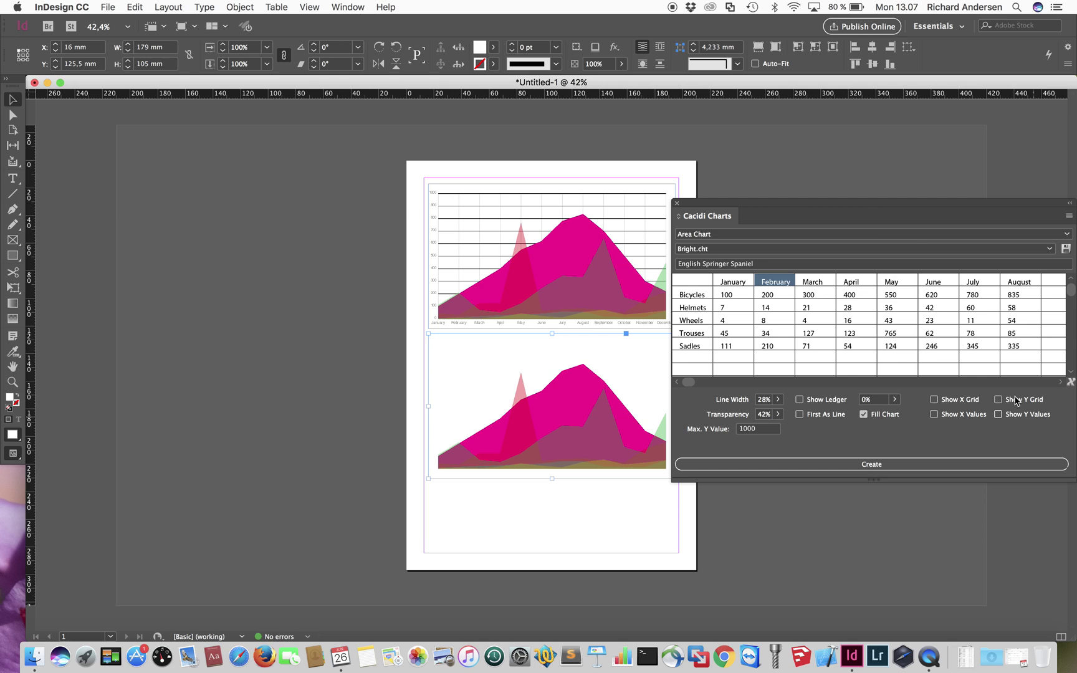
Change the lower area chart copy to a Line Scatter Chart and deselect it.
{"action": "left_click", "coordinate": [823, 235]}
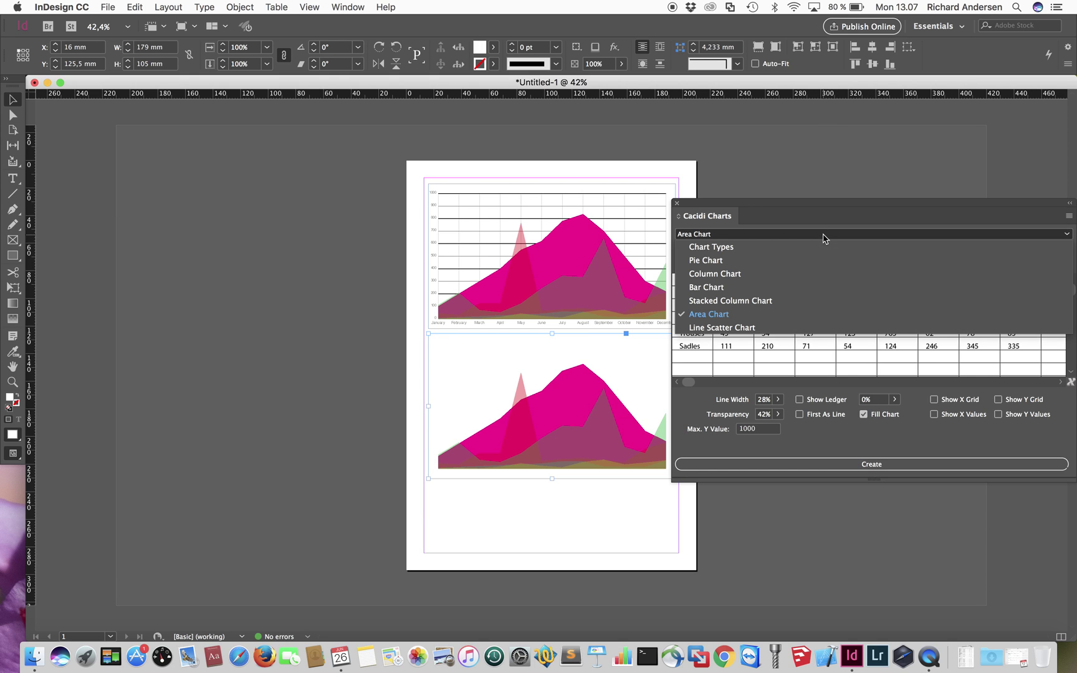
{"action": "left_click", "coordinate": [773, 329]}
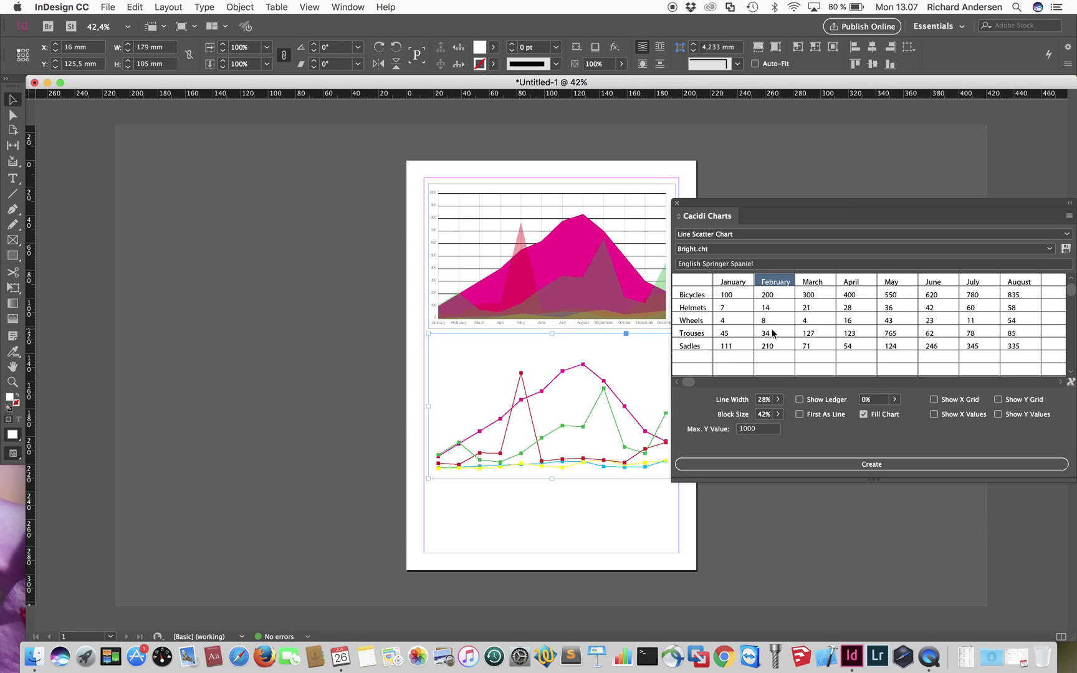
{"action": "left_click", "coordinate": [493, 497]}
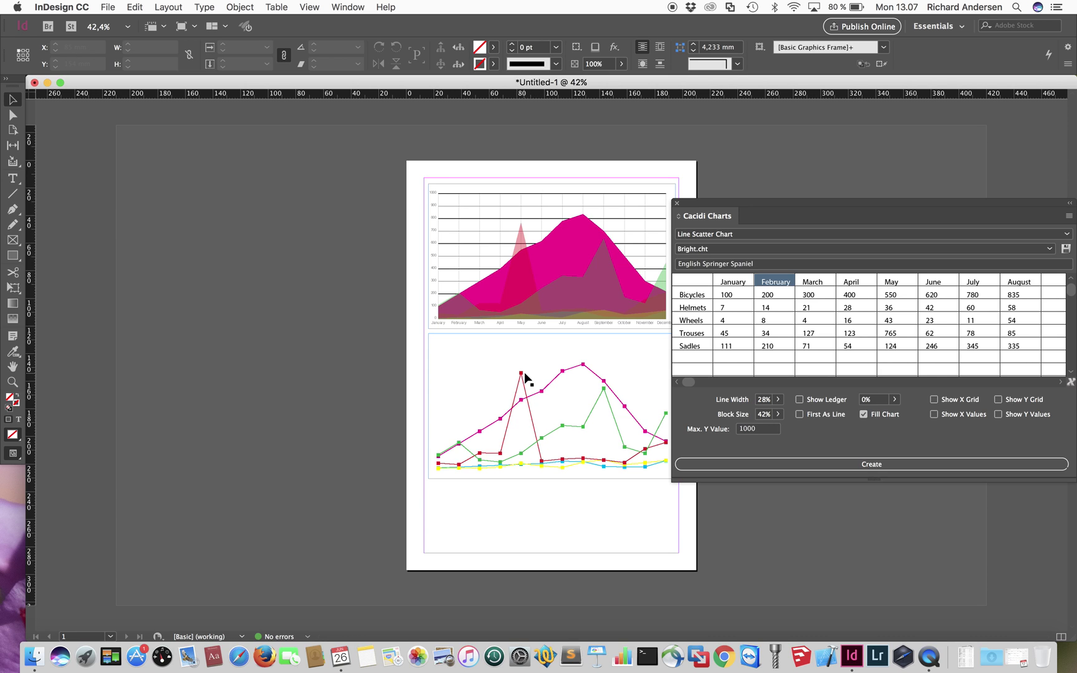
Try larger blocks without lines on the line scatter chart, ending with Line Width at 29% and Block Size at 55%.
{"action": "left_click", "coordinate": [777, 415]}
{"action": "left_click_drag", "start_coordinate": [778, 415], "coordinate": [726, 448]}
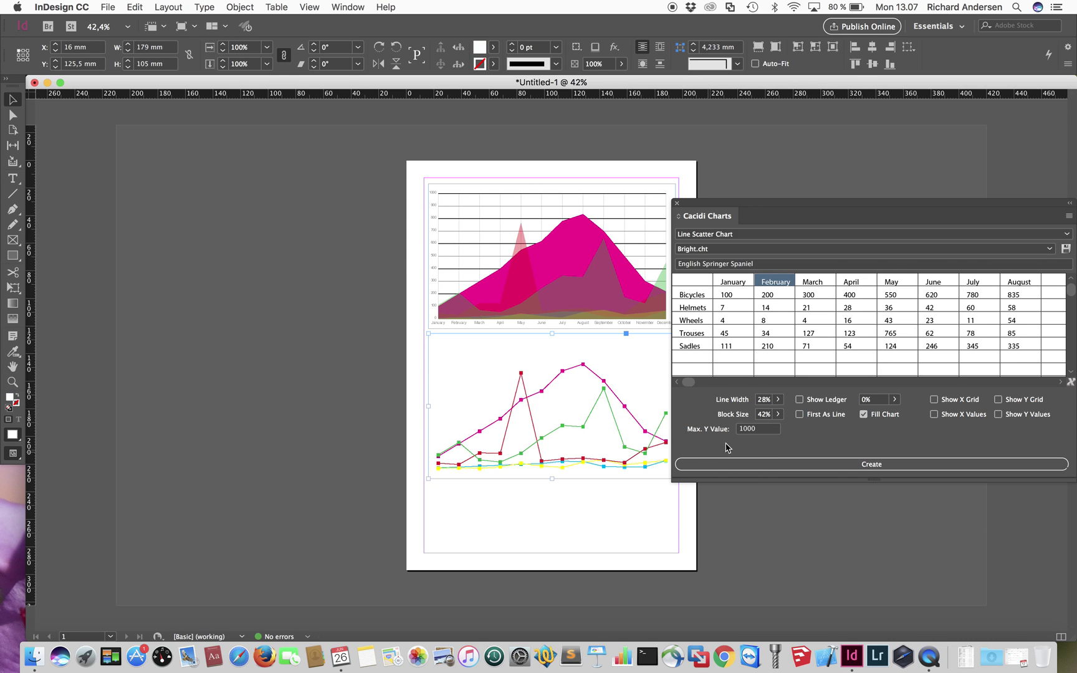
{"action": "left_click_drag", "start_coordinate": [778, 415], "coordinate": [696, 416]}
{"action": "left_click", "coordinate": [779, 399]}
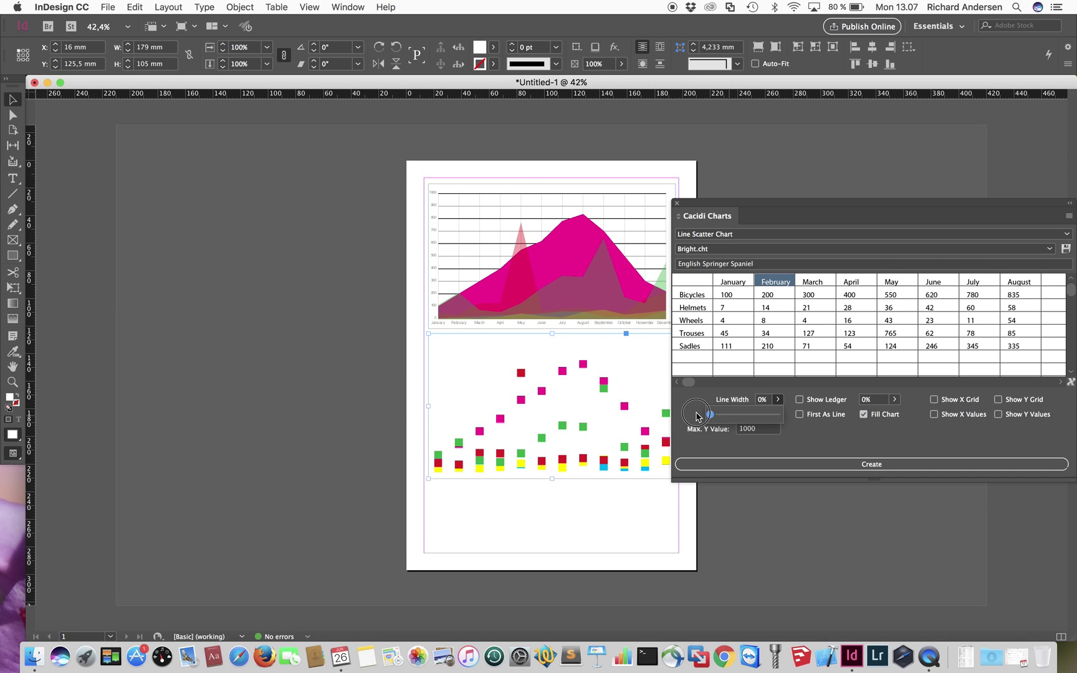
{"action": "left_click_drag", "start_coordinate": [697, 417], "coordinate": [732, 418]}
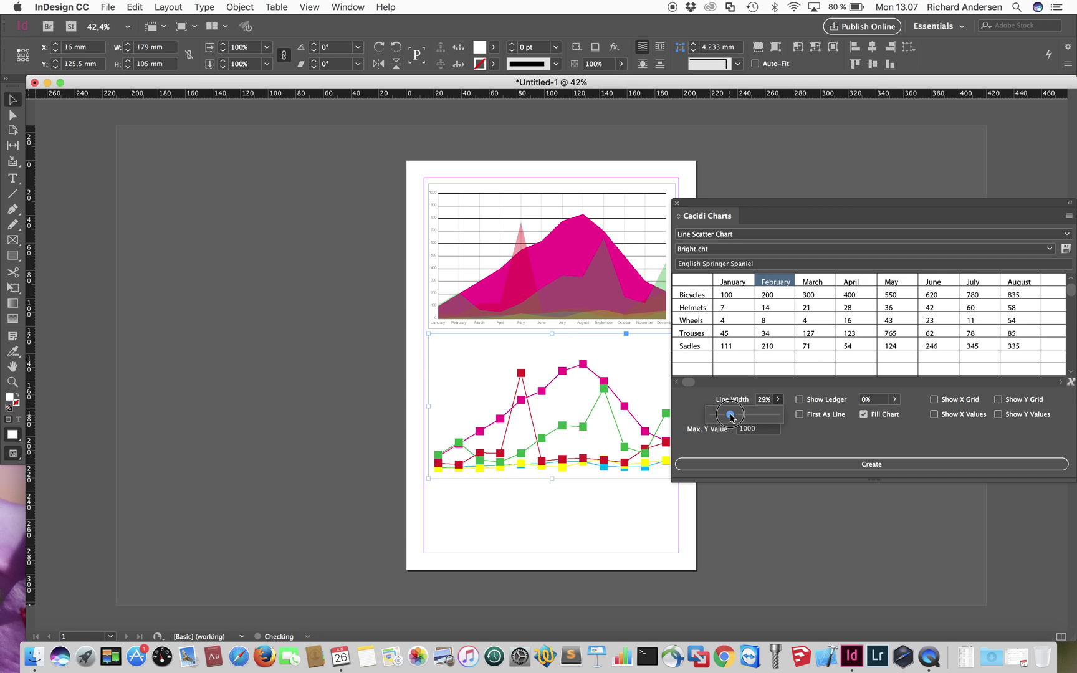
{"action": "left_click", "coordinate": [778, 415]}
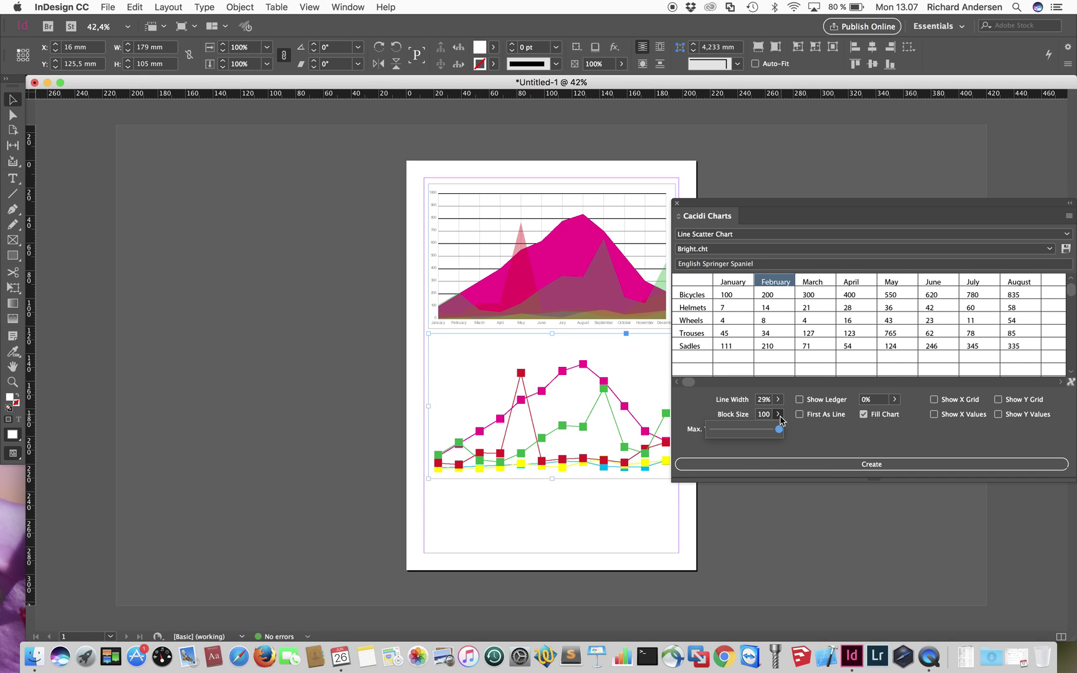
{"action": "left_click_drag", "start_coordinate": [779, 429], "coordinate": [748, 430]}
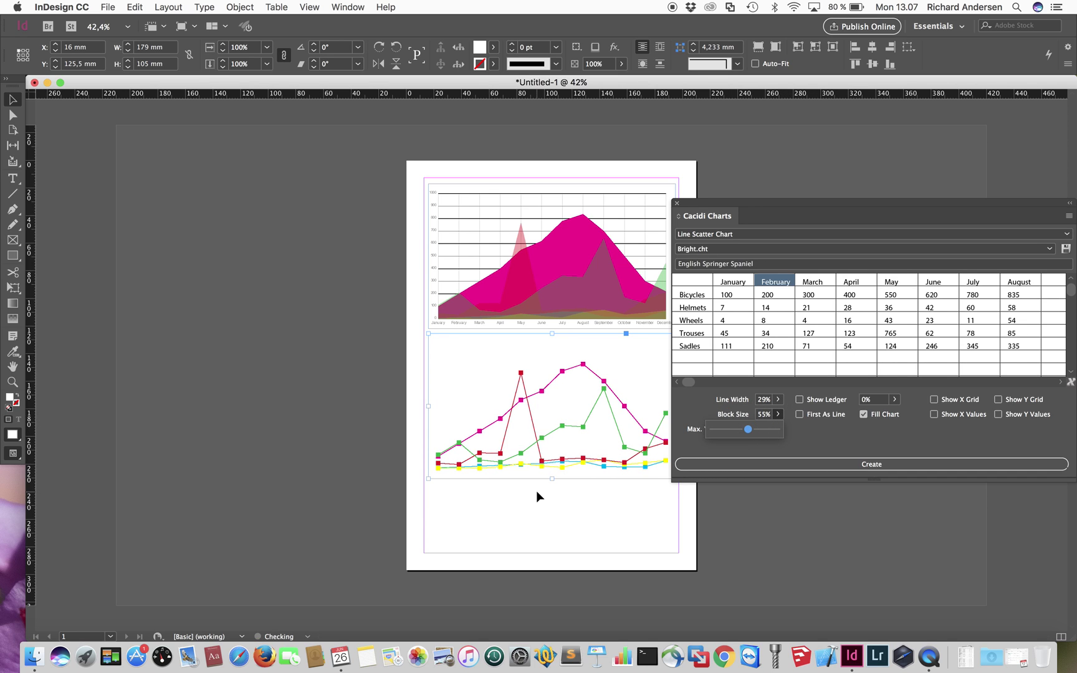
Apply the RGB.cht style to the line scatter chart, overlay it on the area chart above, and deselect it.
{"action": "left_click", "coordinate": [707, 249]}
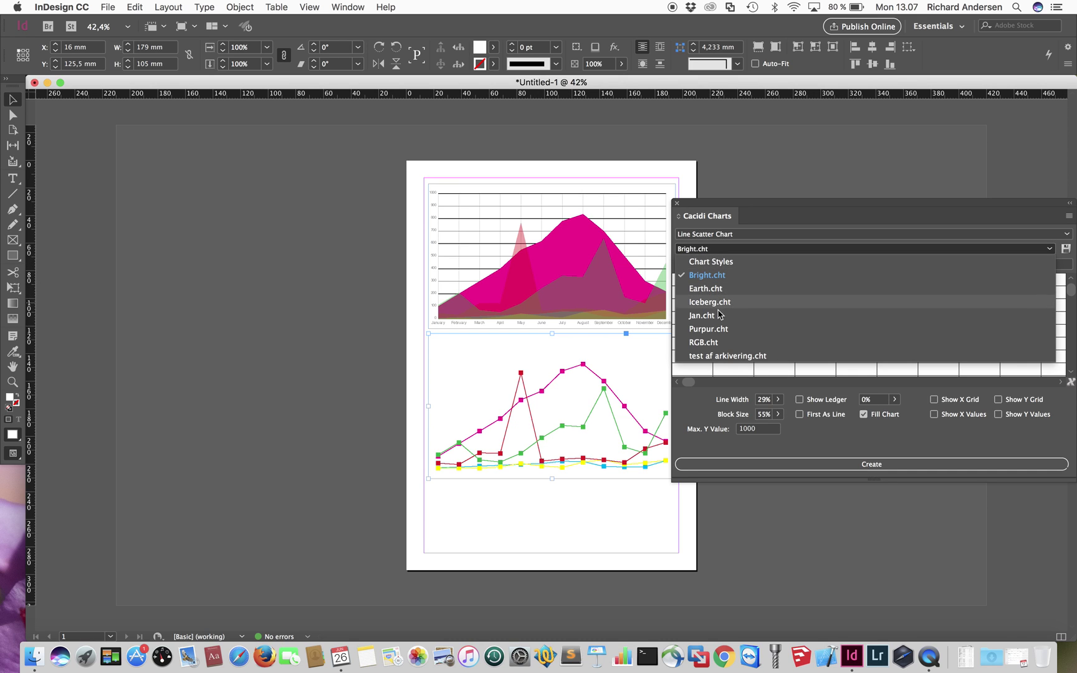
{"action": "left_click", "coordinate": [716, 344]}
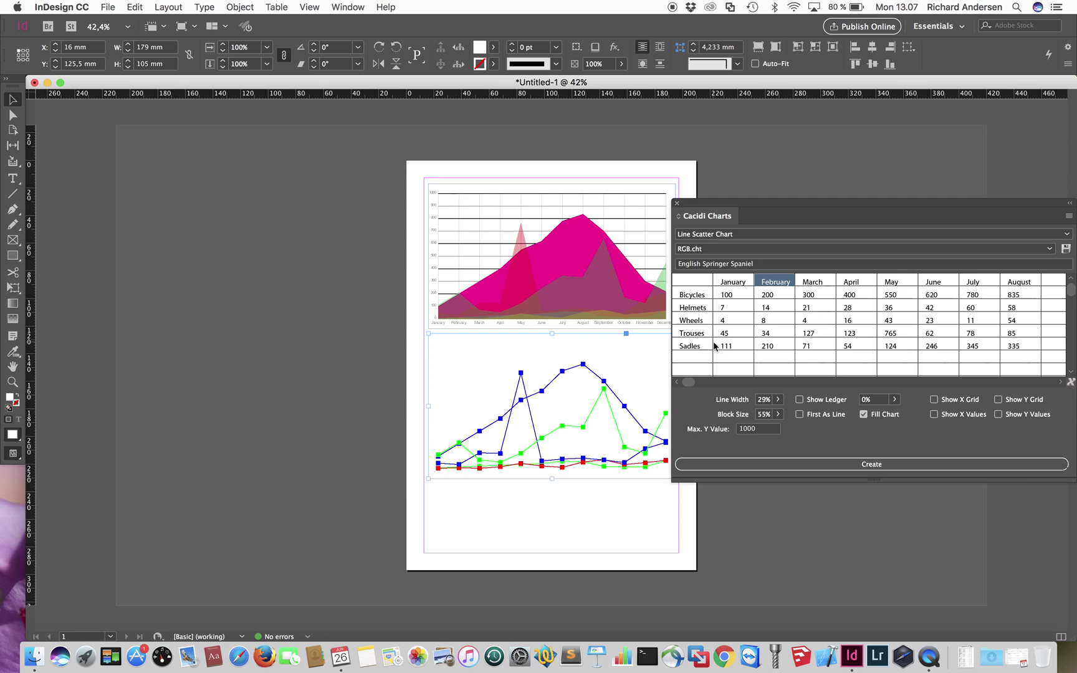
{"action": "left_click_drag", "start_coordinate": [522, 467], "coordinate": [532, 319]}
{"action": "left_click", "coordinate": [524, 386]}
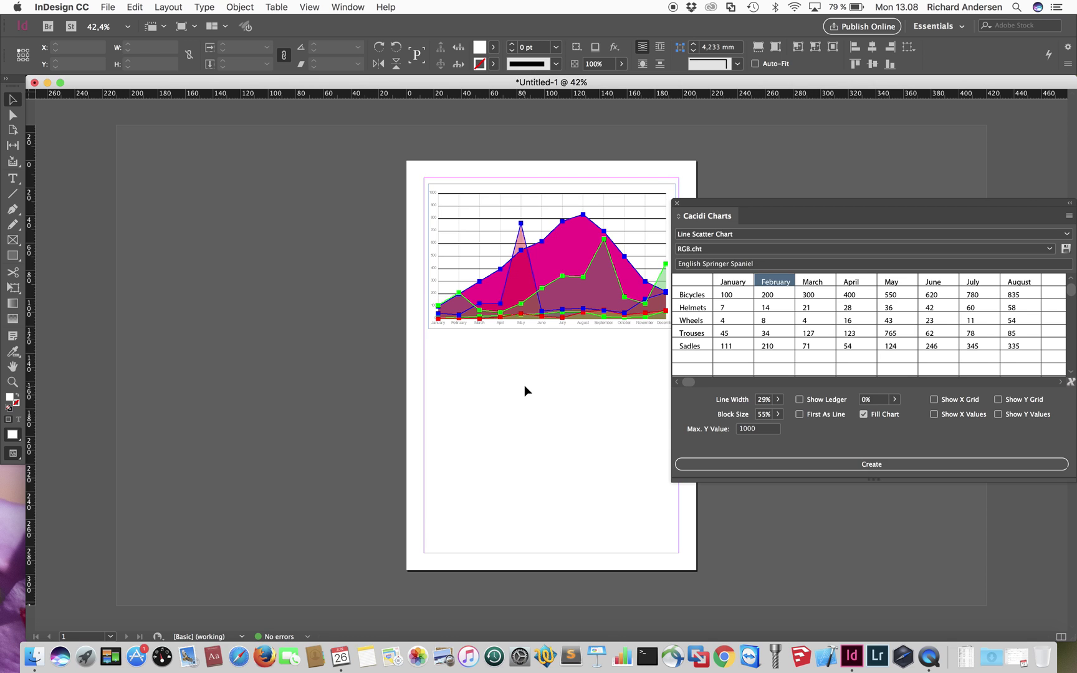
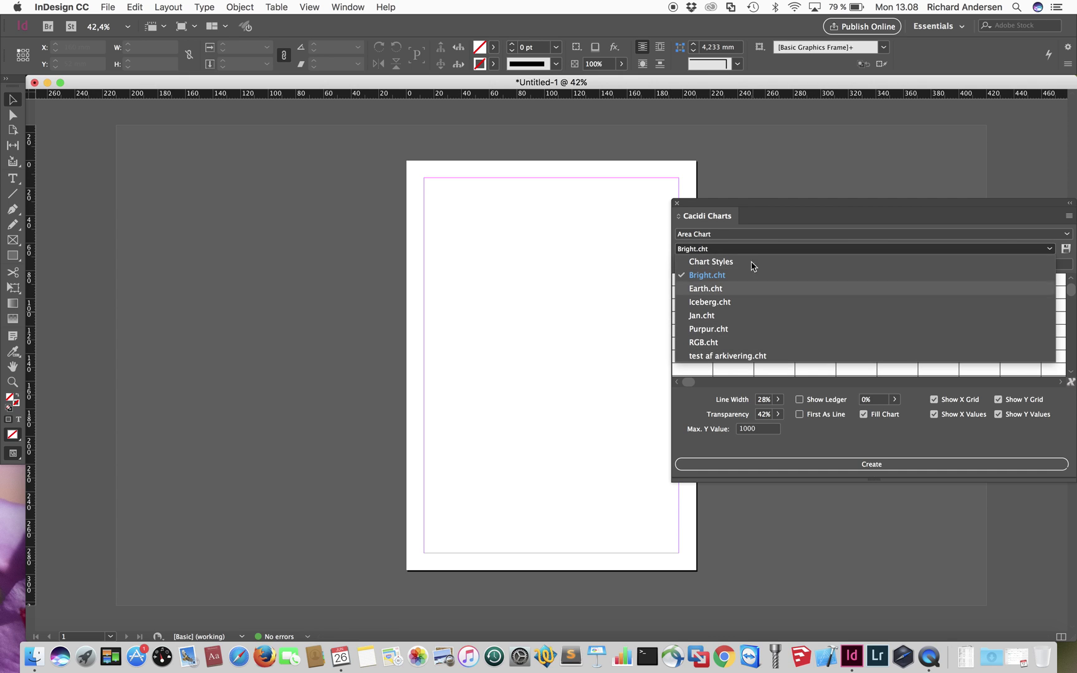
Draw seven overlapping rectangles, each about 26 to 33 mm wide, descending diagonally across the upper half of the page.
{"action": "left_click", "coordinate": [569, 395]}
{"action": "left_click", "coordinate": [13, 256]}
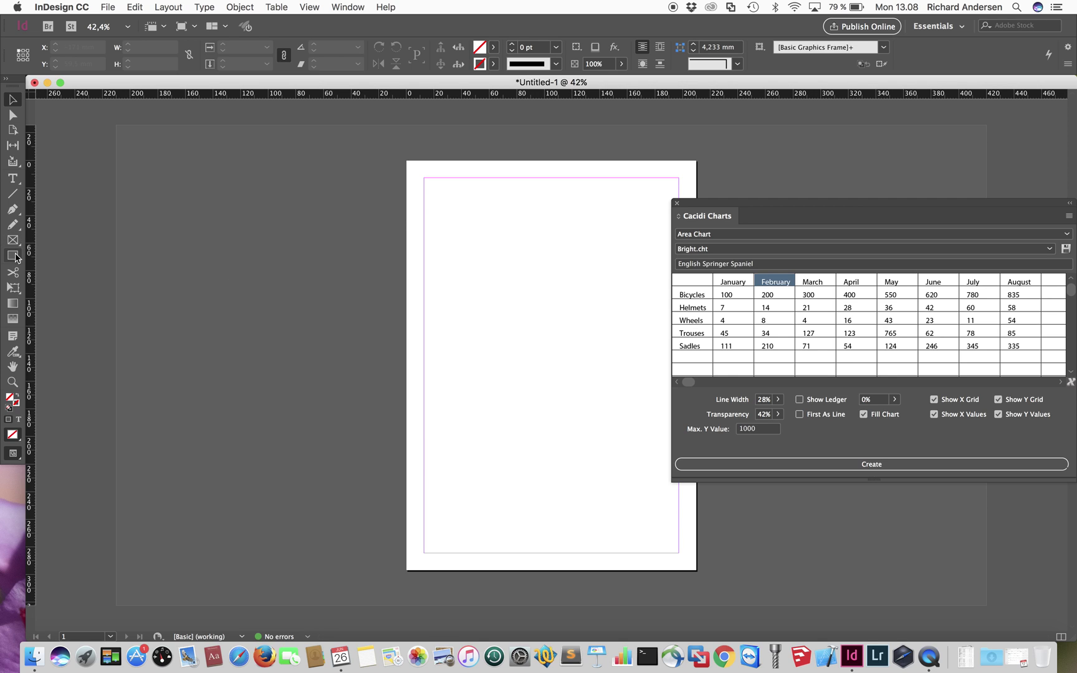
{"action": "left_click_drag", "start_coordinate": [455, 210], "coordinate": [569, 288]}
{"action": "left_click_drag", "start_coordinate": [558, 275], "coordinate": [594, 301]}
{"action": "left_click_drag", "start_coordinate": [581, 288], "coordinate": [651, 333]}
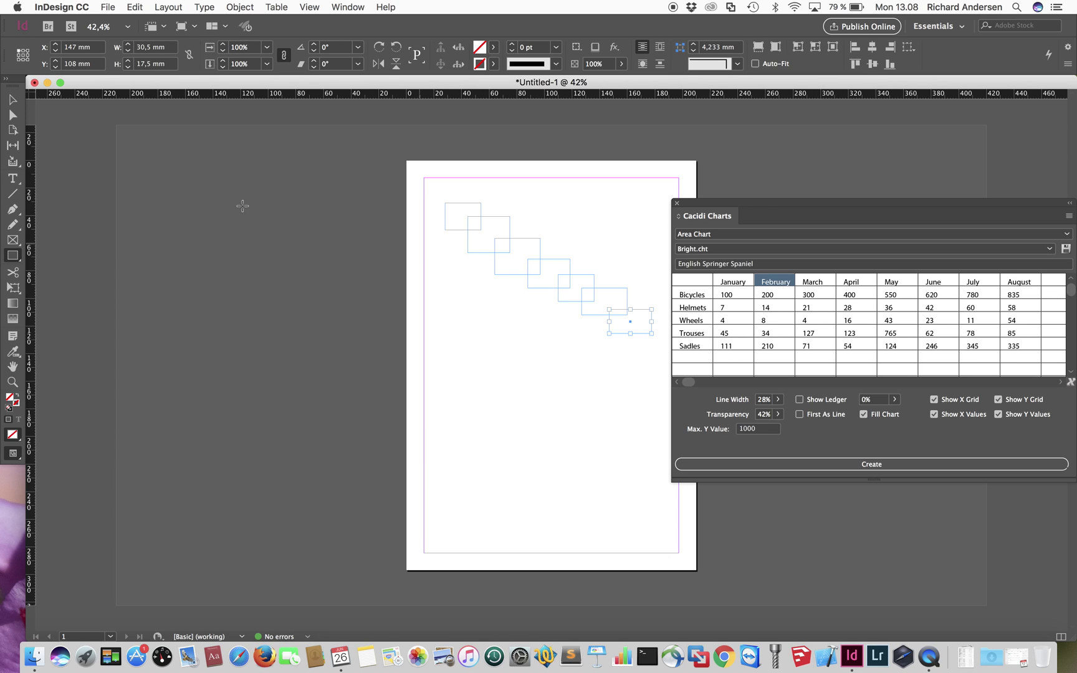
Fill all seven rectangles with green, C 65, M 0, Y 100, K 19, using the Color controls.
{"action": "left_click", "coordinate": [13, 99]}
{"action": "left_click_drag", "start_coordinate": [433, 188], "coordinate": [656, 367]}
{"action": "left_click", "coordinate": [348, 7]}
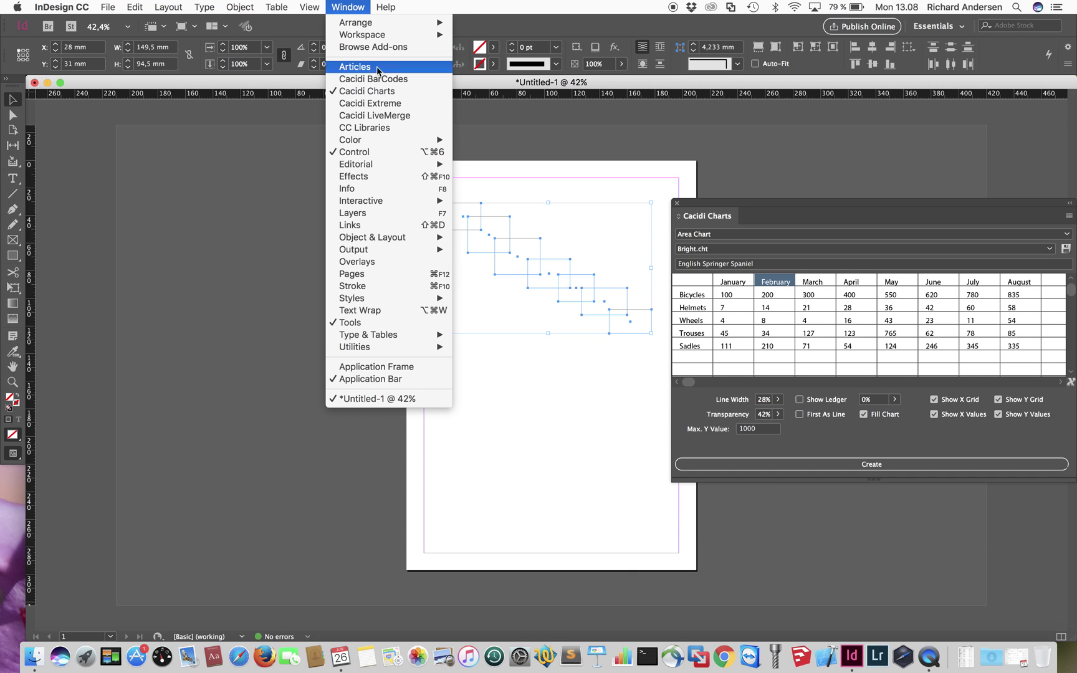
{"action": "mouse_move", "coordinate": [378, 143]}
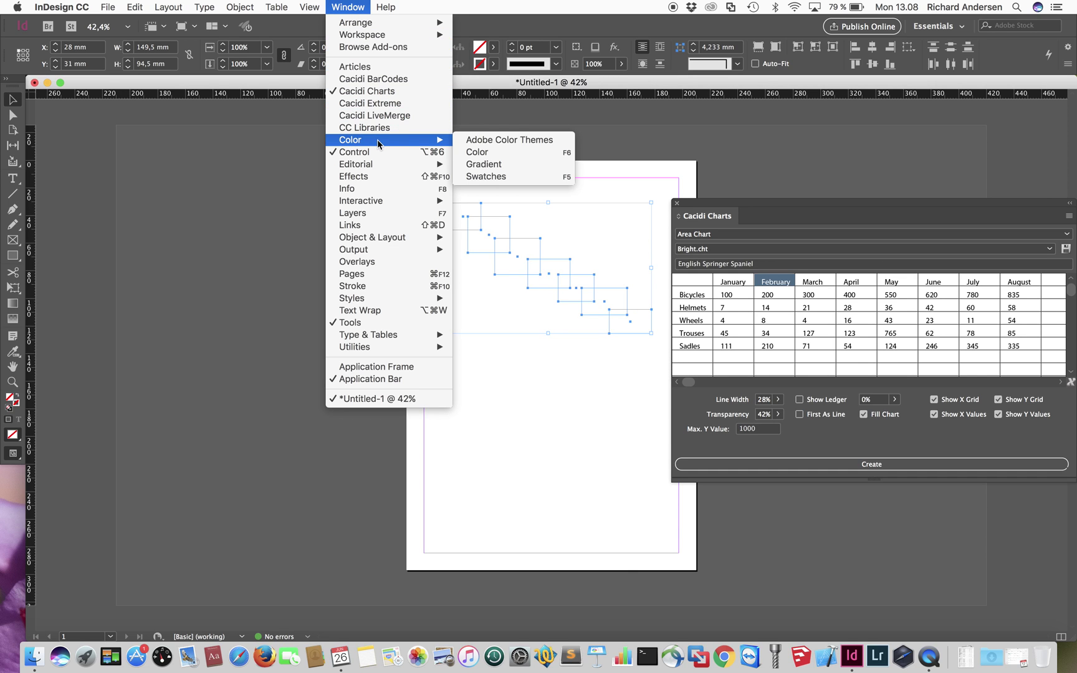
{"action": "left_click", "coordinate": [504, 153]}
{"action": "left_click_drag", "start_coordinate": [927, 137], "coordinate": [219, 211]}
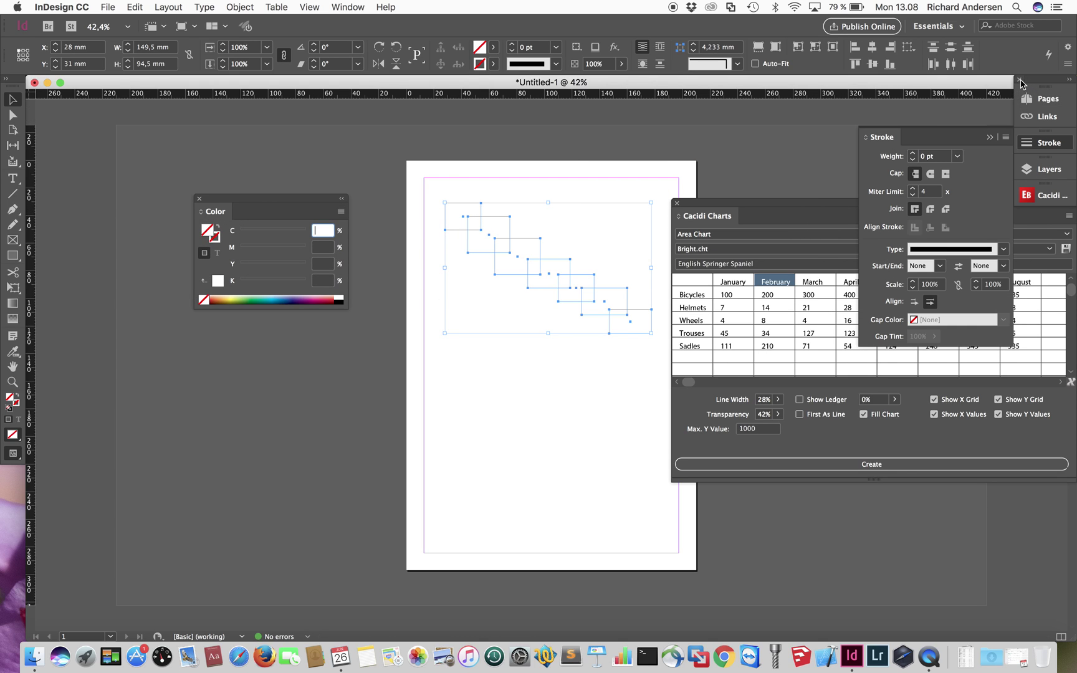
{"action": "left_click", "coordinate": [1019, 80]}
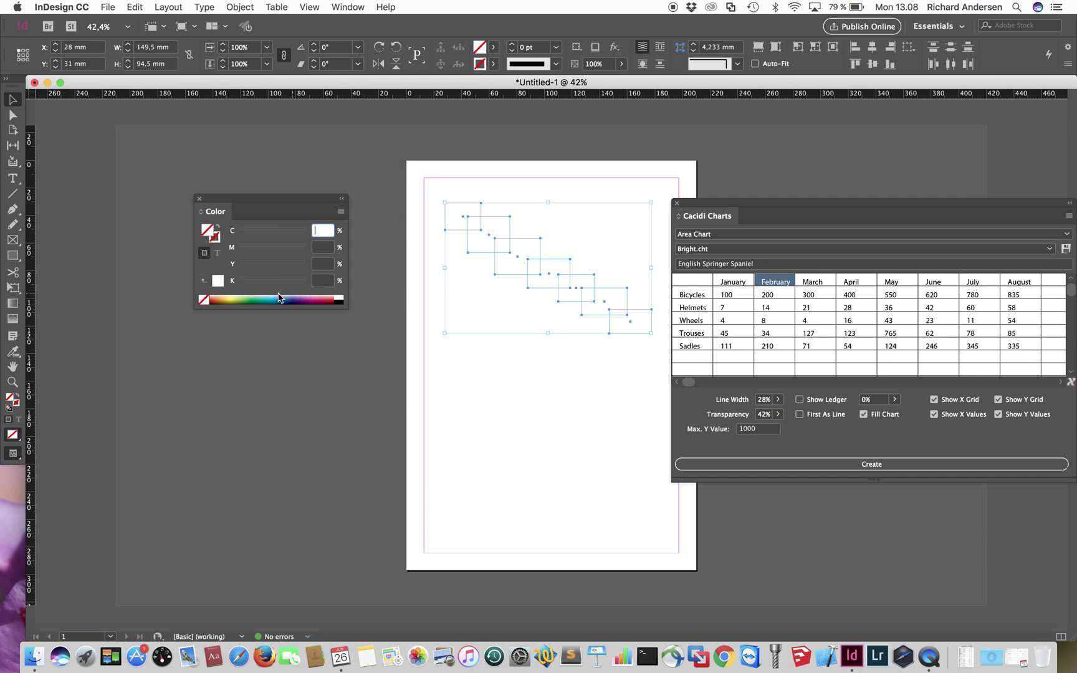
{"action": "left_click", "coordinate": [249, 298]}
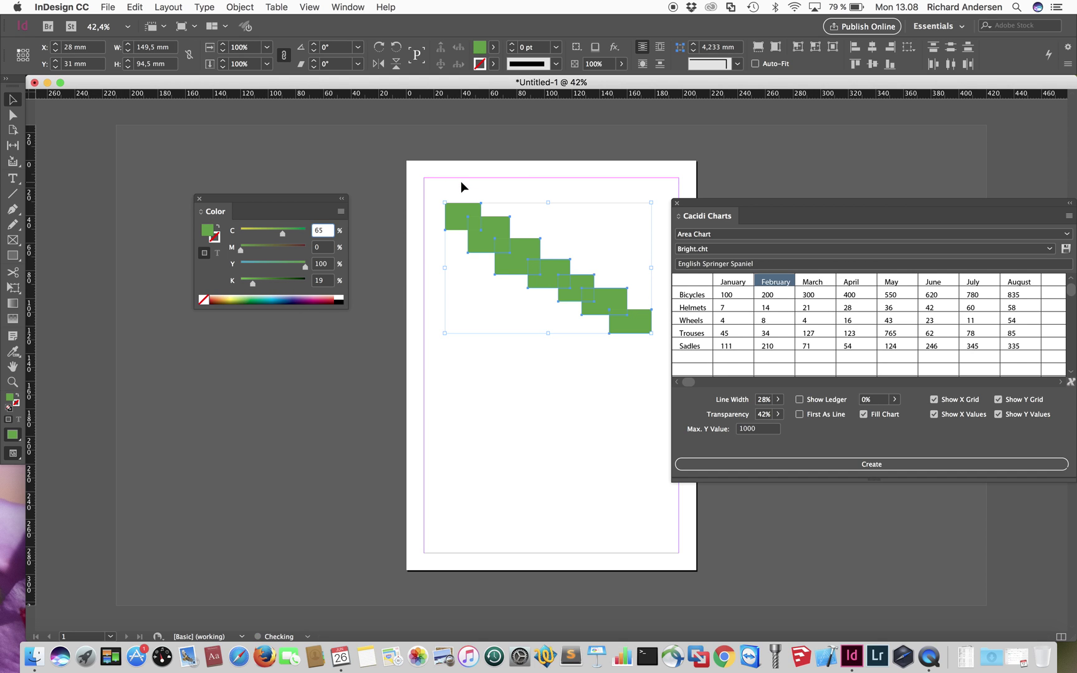
Recolour the second rectangle yellow, the third turquoise and the fourth dark blue.
{"action": "double_click", "coordinate": [500, 230]}
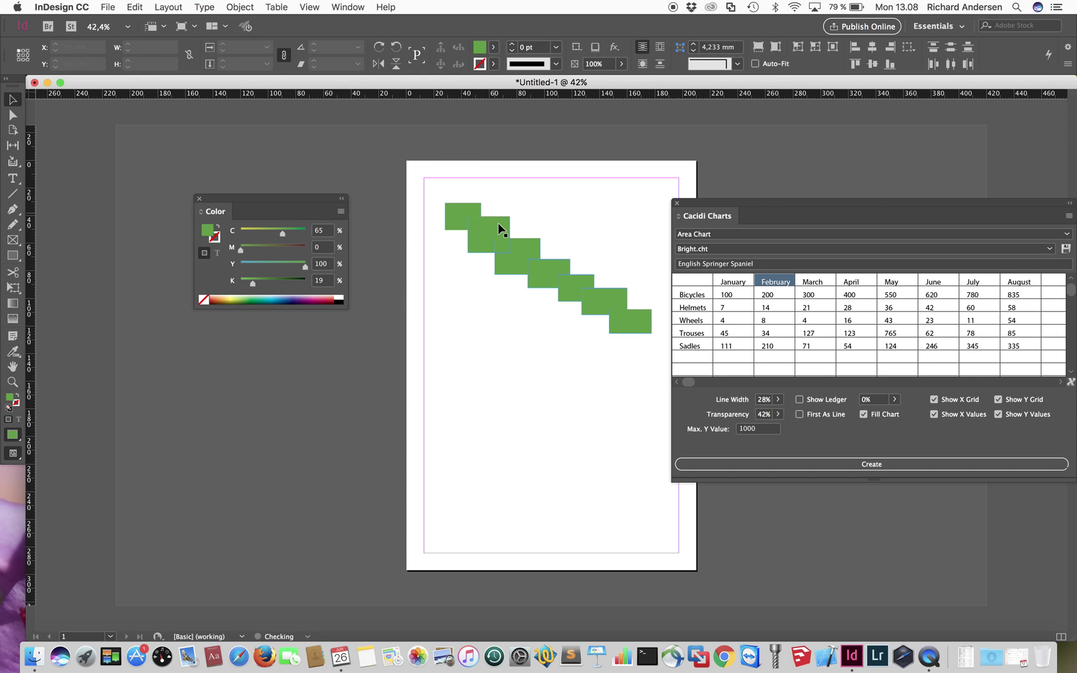
{"action": "left_click", "coordinate": [233, 299]}
{"action": "left_click", "coordinate": [514, 271]}
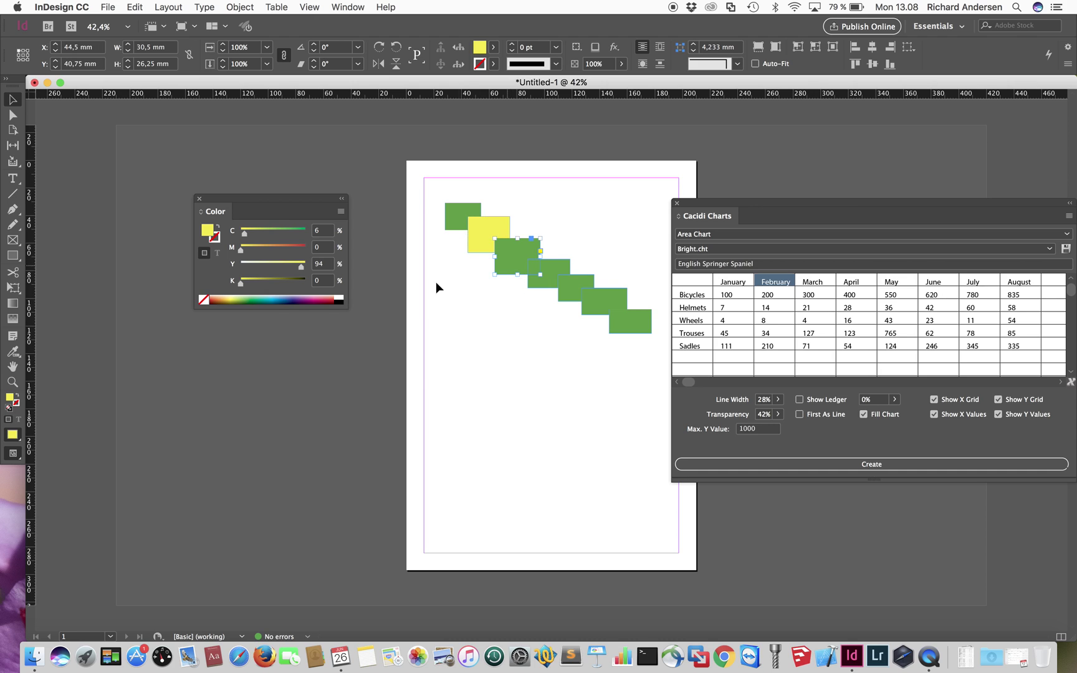
{"action": "left_click", "coordinate": [268, 299]}
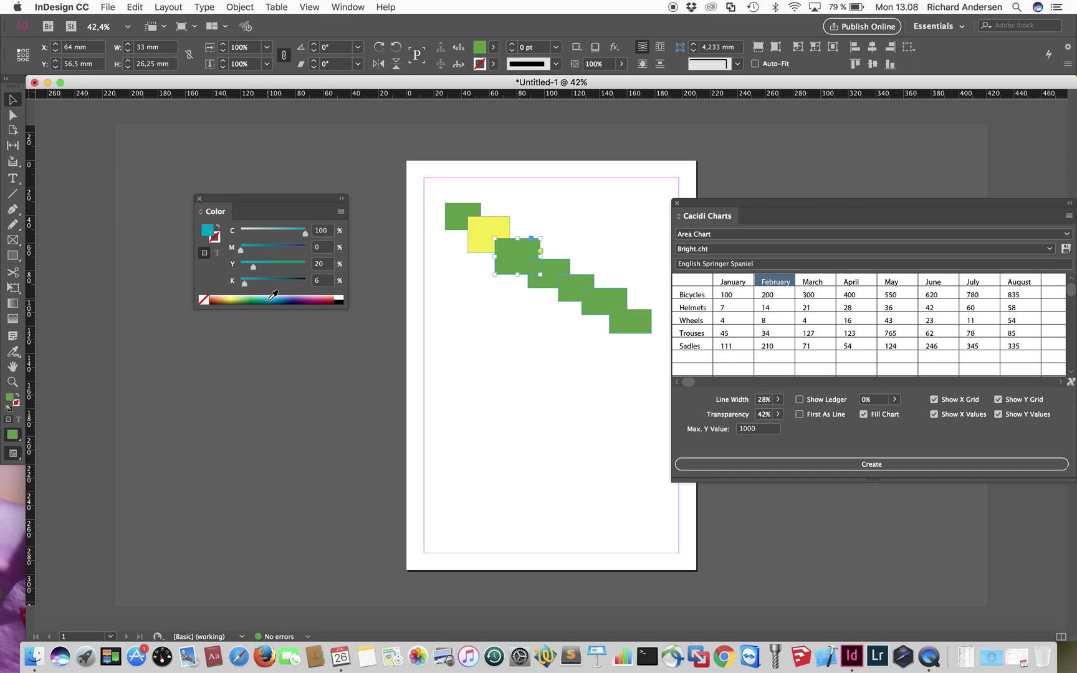
{"action": "left_click", "coordinate": [565, 267]}
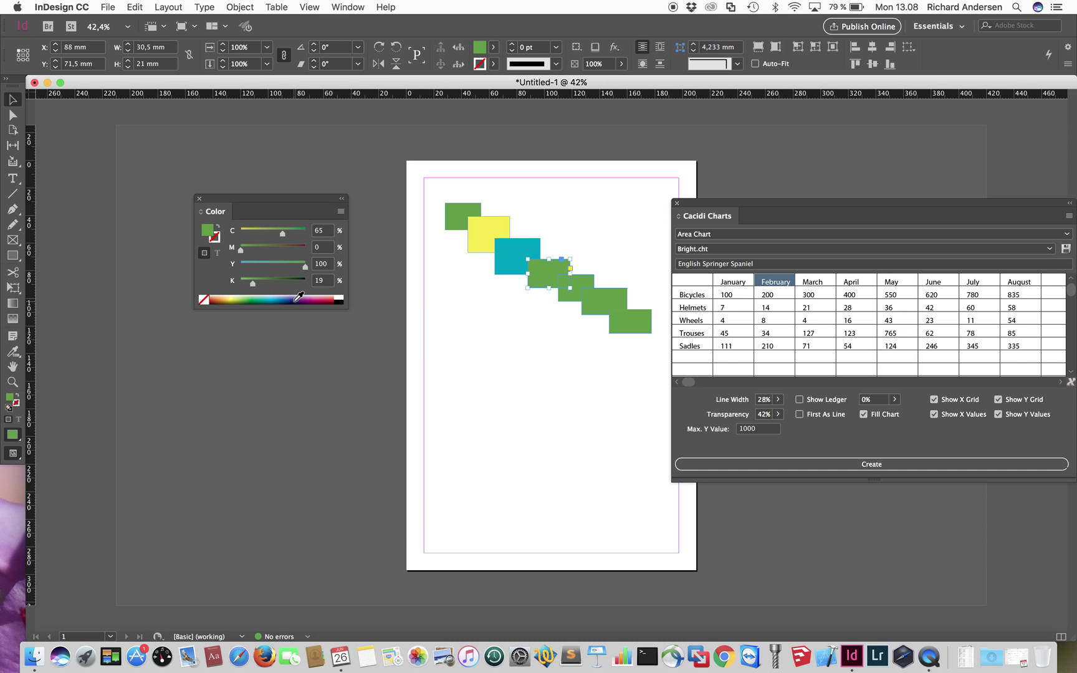
{"action": "left_click", "coordinate": [298, 299]}
Recolour the fifth rectangle magenta-purple, the sixth red and the last one light violet (C 50, M 56, Y 0, K 0), then deselect.
{"action": "left_click", "coordinate": [589, 283]}
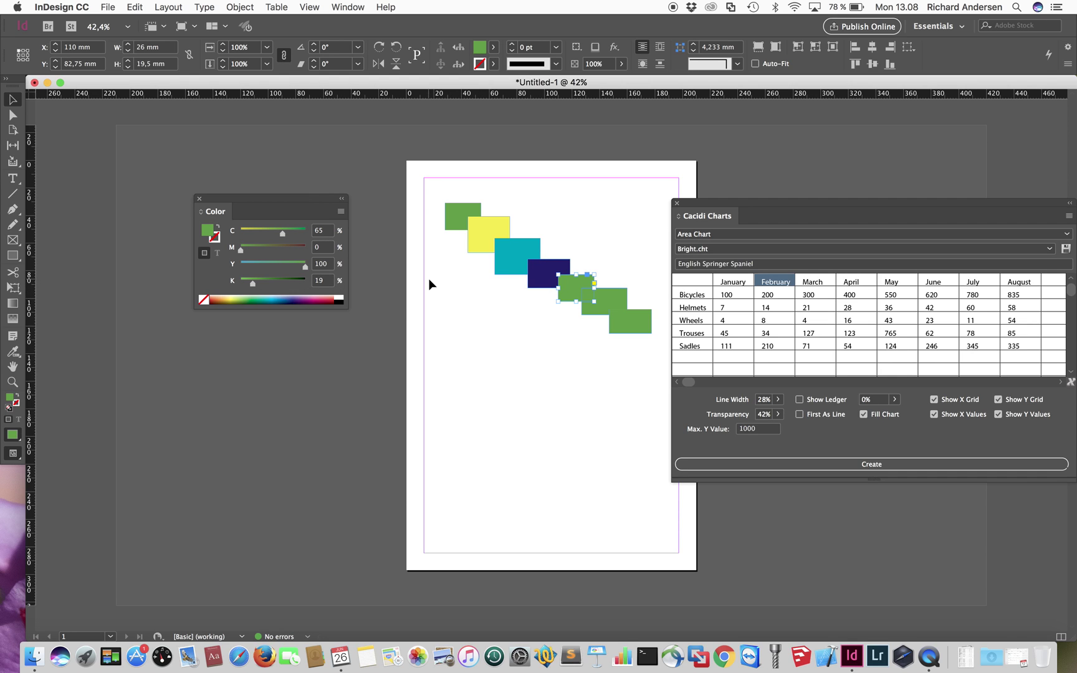
{"action": "left_click", "coordinate": [310, 299]}
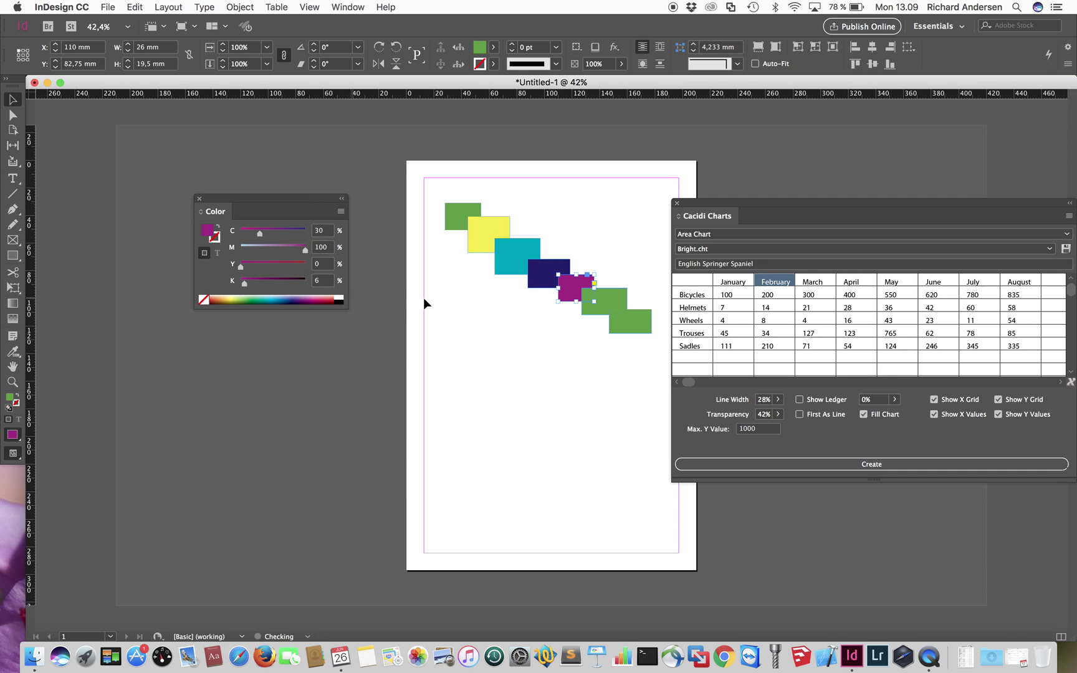
{"action": "left_click", "coordinate": [605, 298]}
{"action": "left_click", "coordinate": [333, 297]}
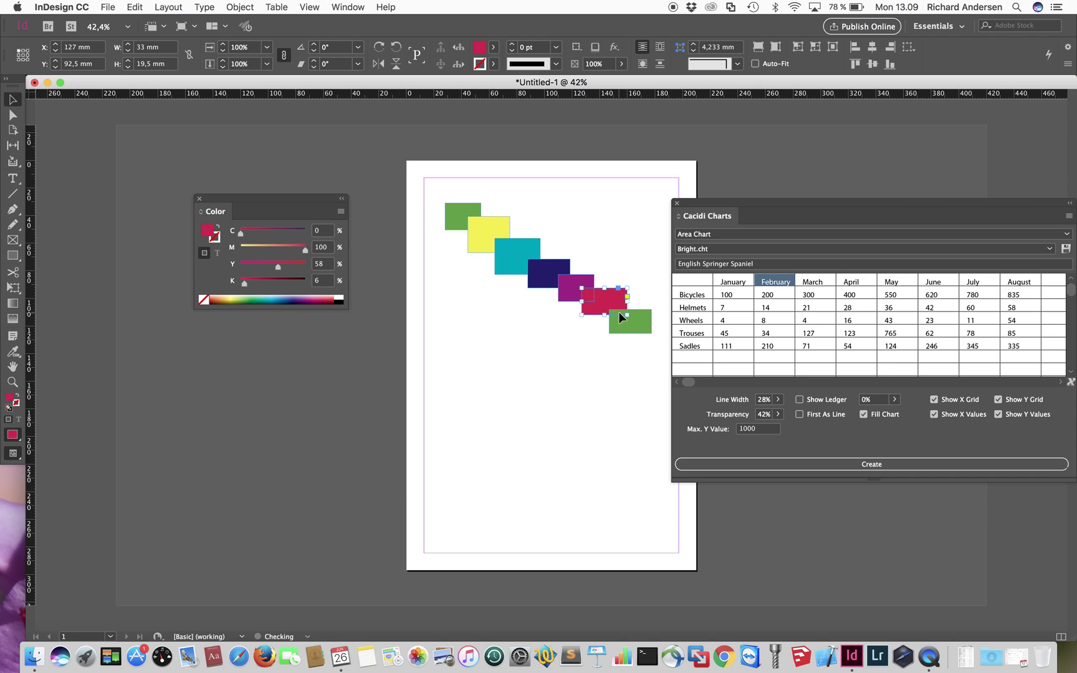
{"action": "left_click", "coordinate": [638, 323]}
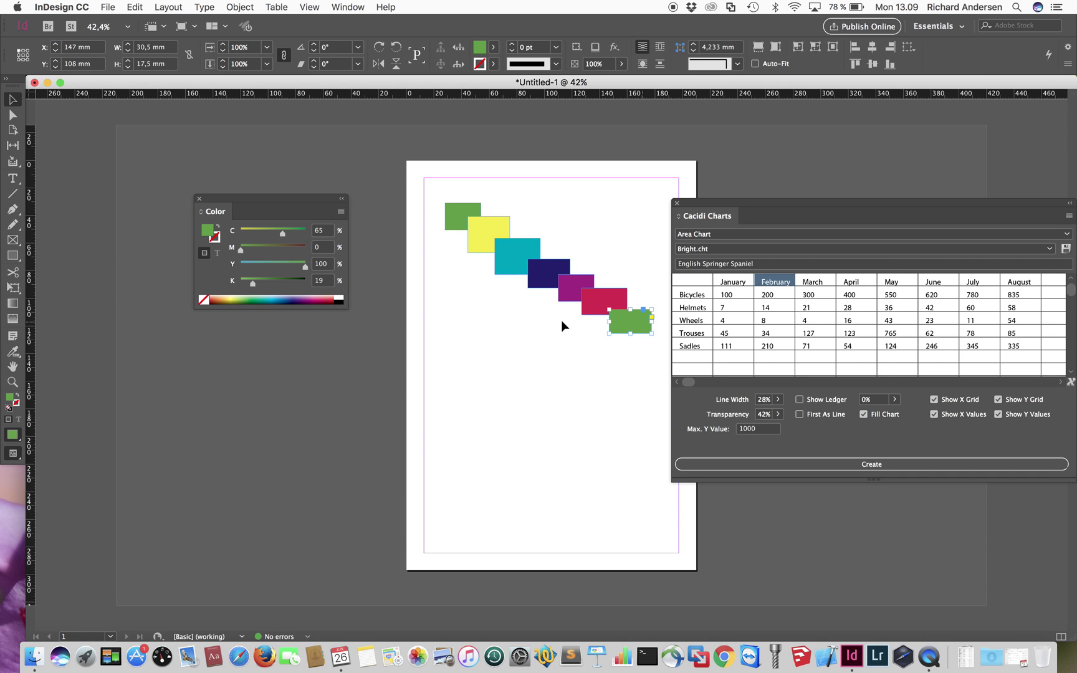
{"action": "left_click", "coordinate": [297, 299]}
{"action": "left_click", "coordinate": [300, 296]}
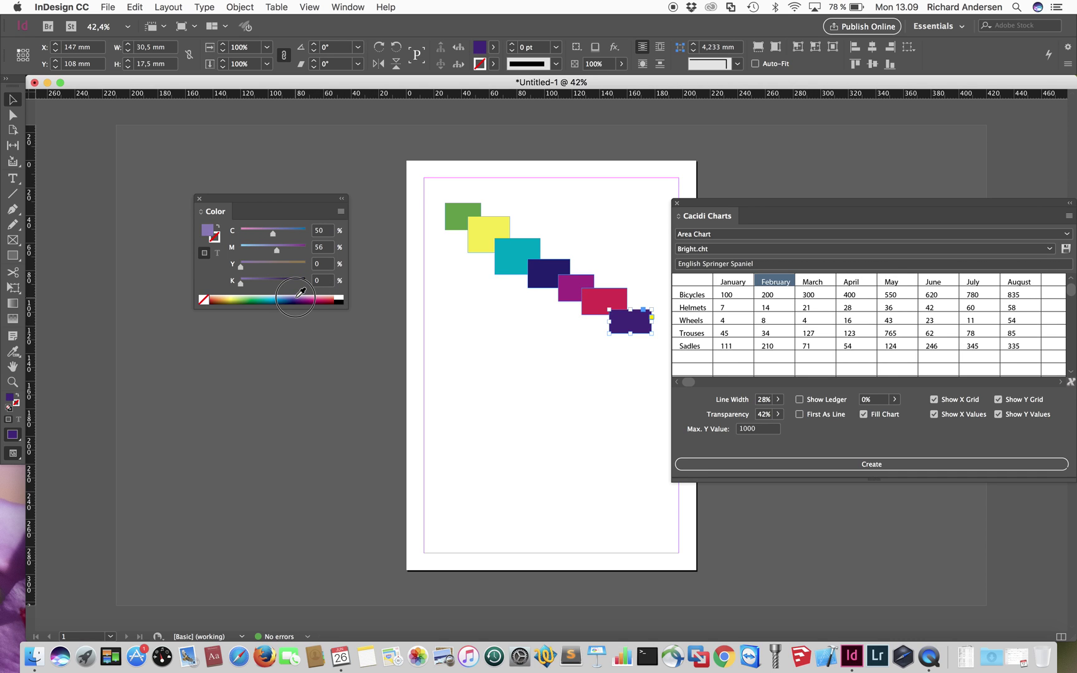
{"action": "left_click", "coordinate": [501, 330]}
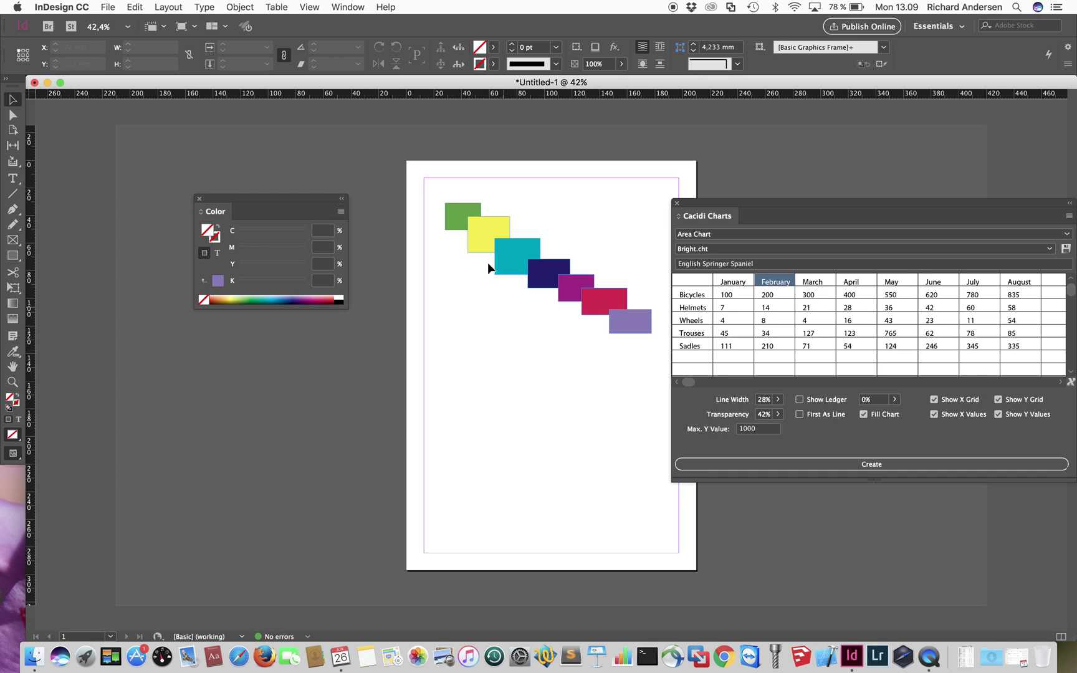
Save the colours of all seven rectangles as a new chart style named Demo and delete the rectangles.
{"action": "left_click_drag", "start_coordinate": [439, 187], "coordinate": [685, 418]}
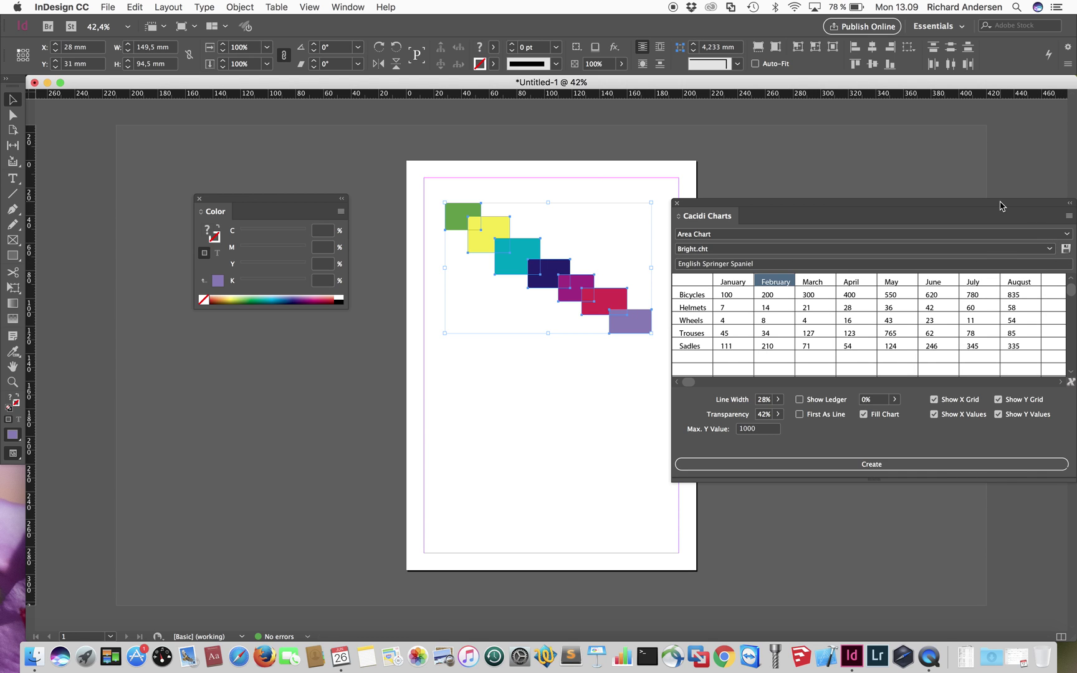
{"action": "left_click_drag", "start_coordinate": [1000, 205], "coordinate": [916, 204]}
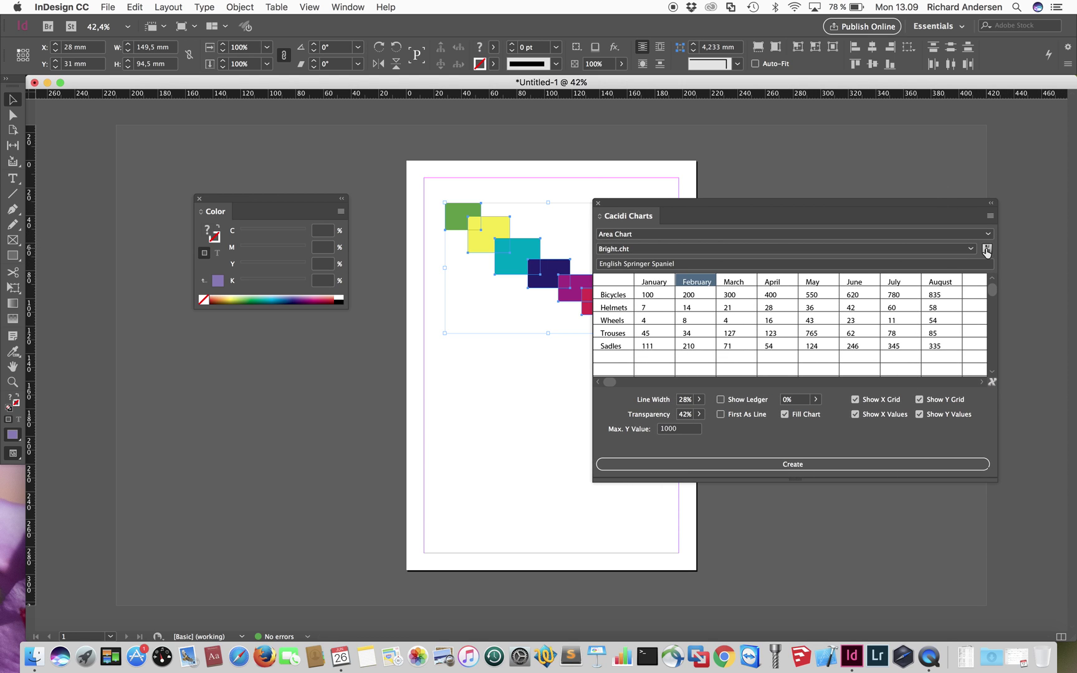
{"action": "left_click", "coordinate": [986, 248]}
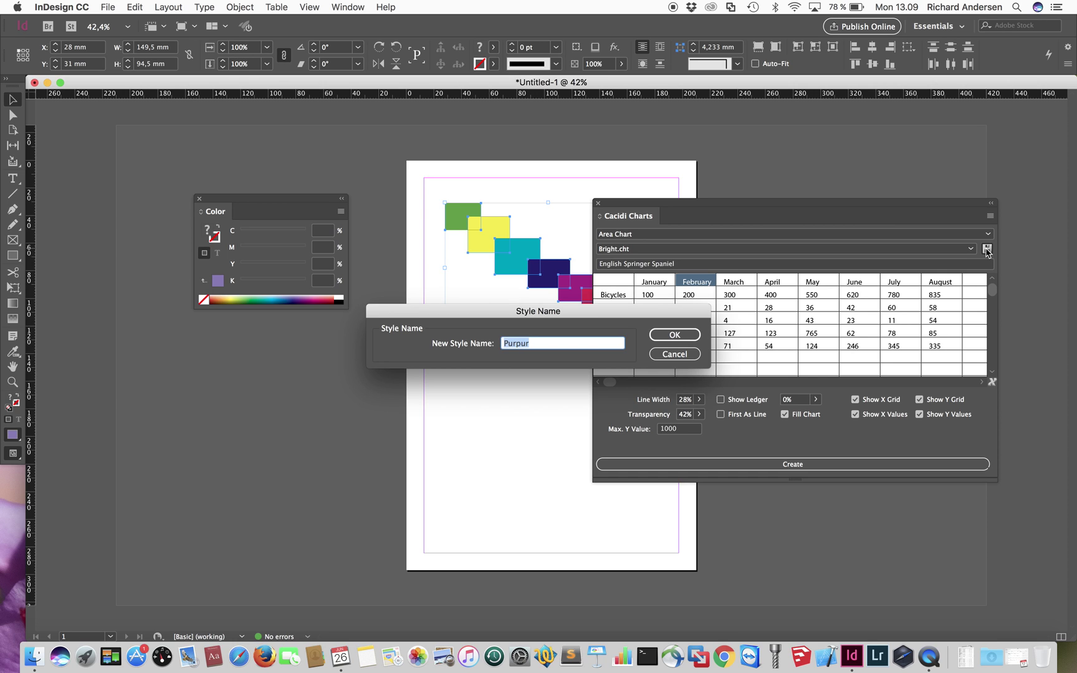
{"action": "type", "text": "Demo"}
{"action": "left_click", "coordinate": [691, 335]}
{"action": "key", "text": "Delete"}
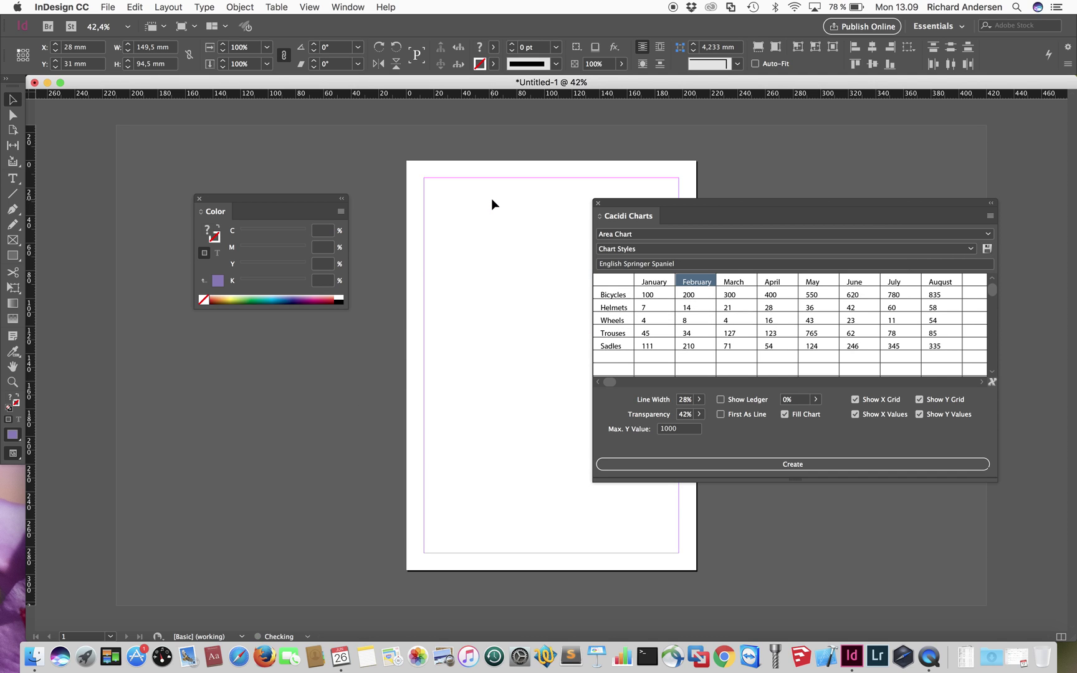
Create an area chart from the current data and place it near the page's top margin, about 130 × 110 mm.
{"action": "left_click_drag", "start_coordinate": [763, 207], "coordinate": [808, 164]}
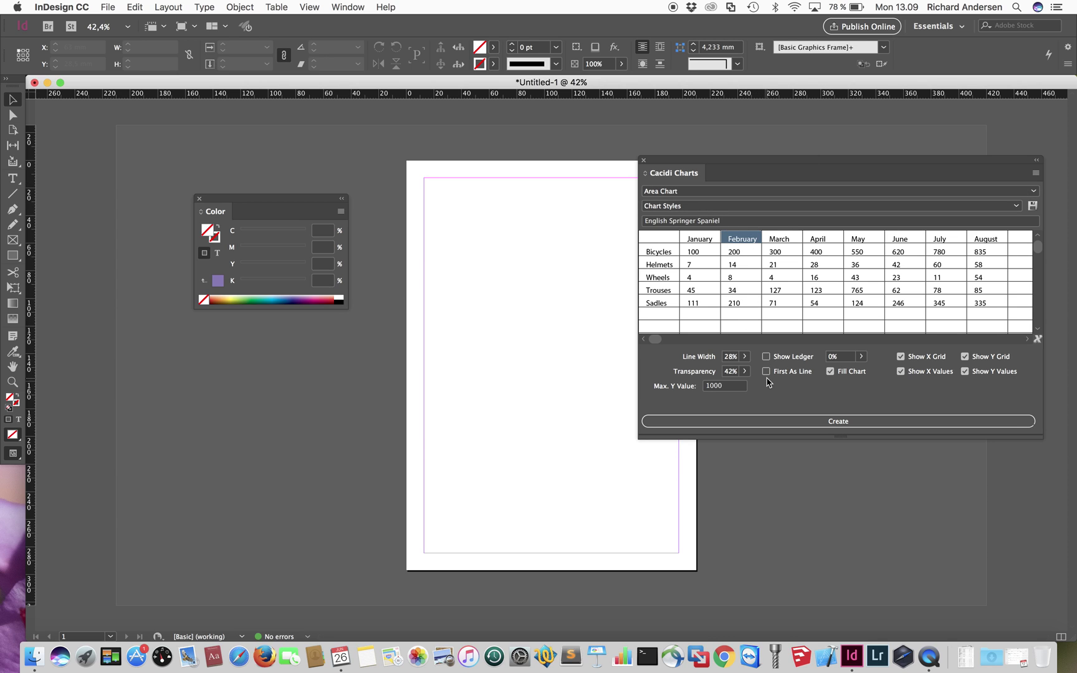
{"action": "left_click", "coordinate": [816, 421]}
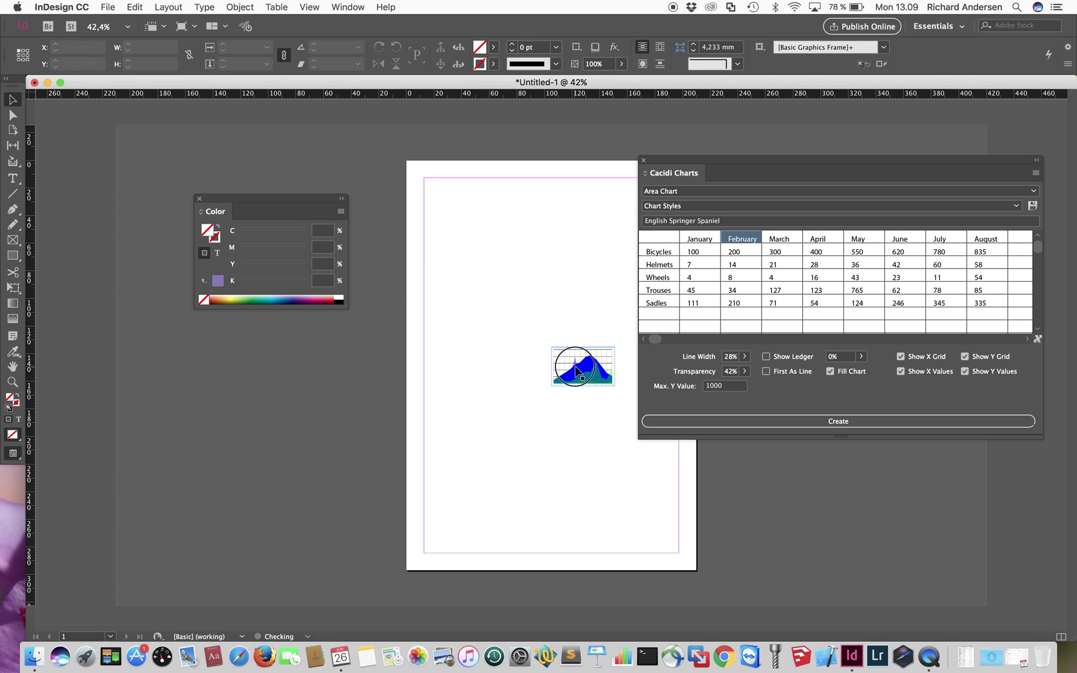
{"action": "left_click_drag", "start_coordinate": [574, 367], "coordinate": [612, 341]}
Apply the Demo.cht style to the area chart and set its Transparency to 74%.
{"action": "left_click", "coordinate": [719, 208]}
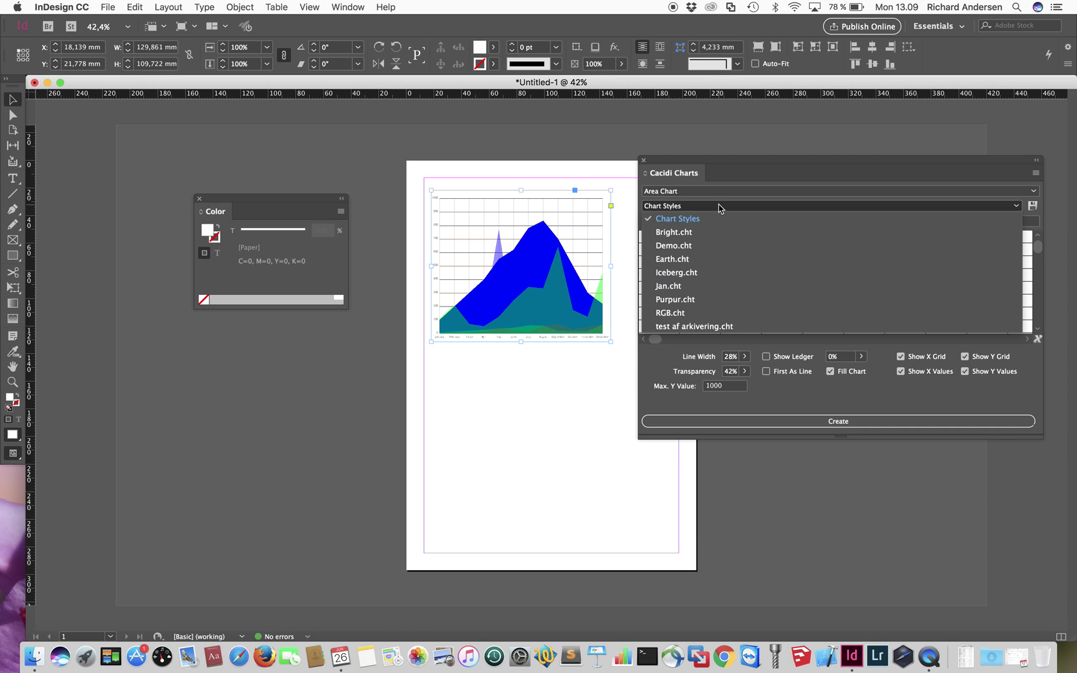
{"action": "left_click", "coordinate": [698, 247]}
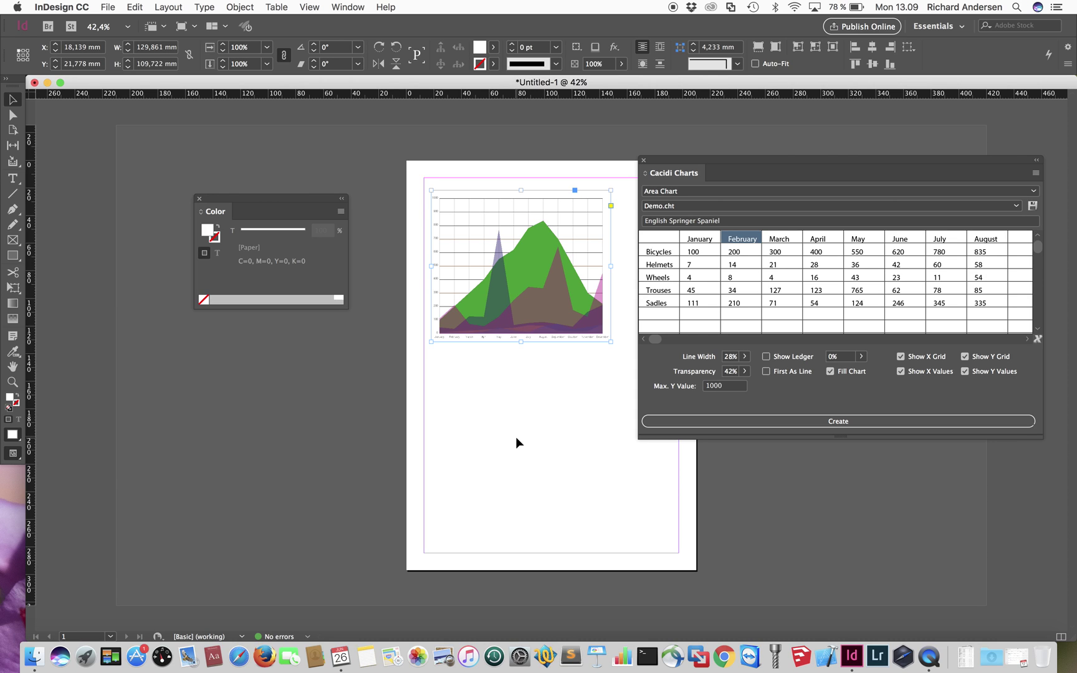
{"action": "left_click", "coordinate": [744, 372]}
{"action": "mouse_move", "coordinate": [707, 387]}
{"action": "left_mouse_down"}
{"action": "mouse_move", "coordinate": [685, 387]}
{"action": "mouse_move", "coordinate": [727, 389]}
{"action": "left_mouse_up"}
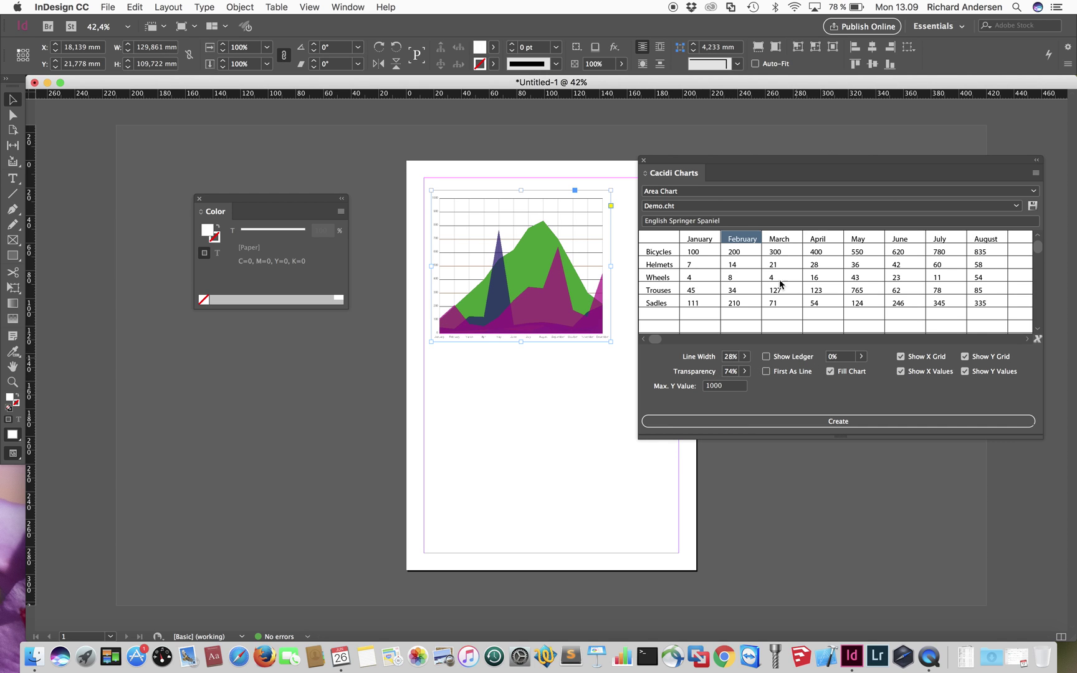
Change the chart to a Column Chart with Column Space at 0% and deselect it.
{"action": "left_click", "coordinate": [743, 193]}
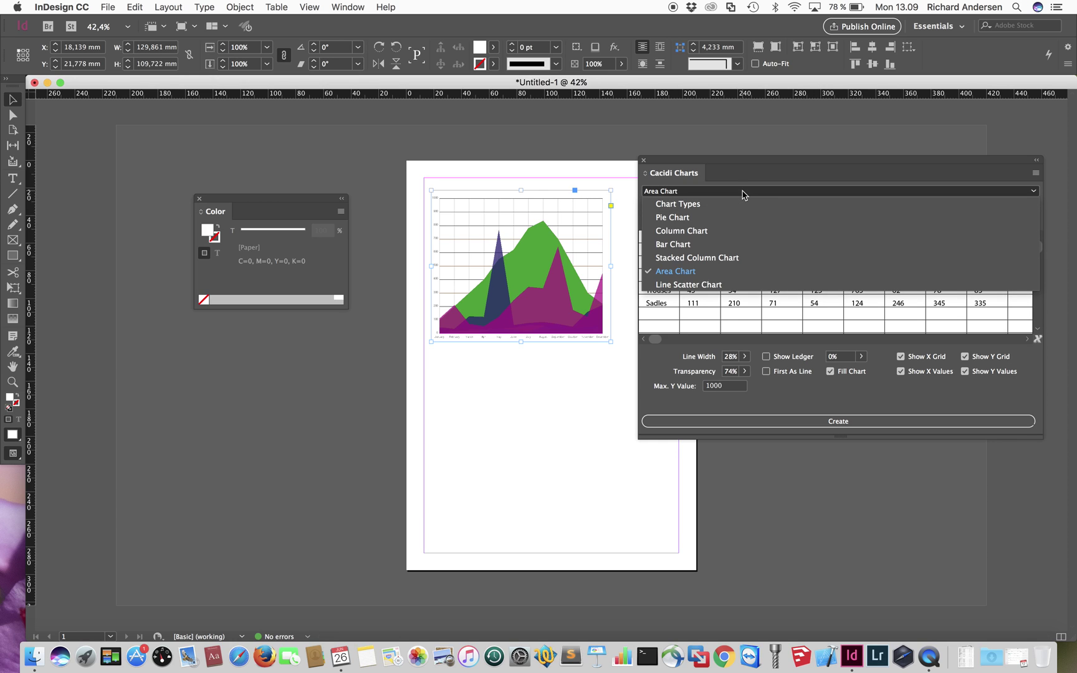
{"action": "left_click", "coordinate": [726, 232]}
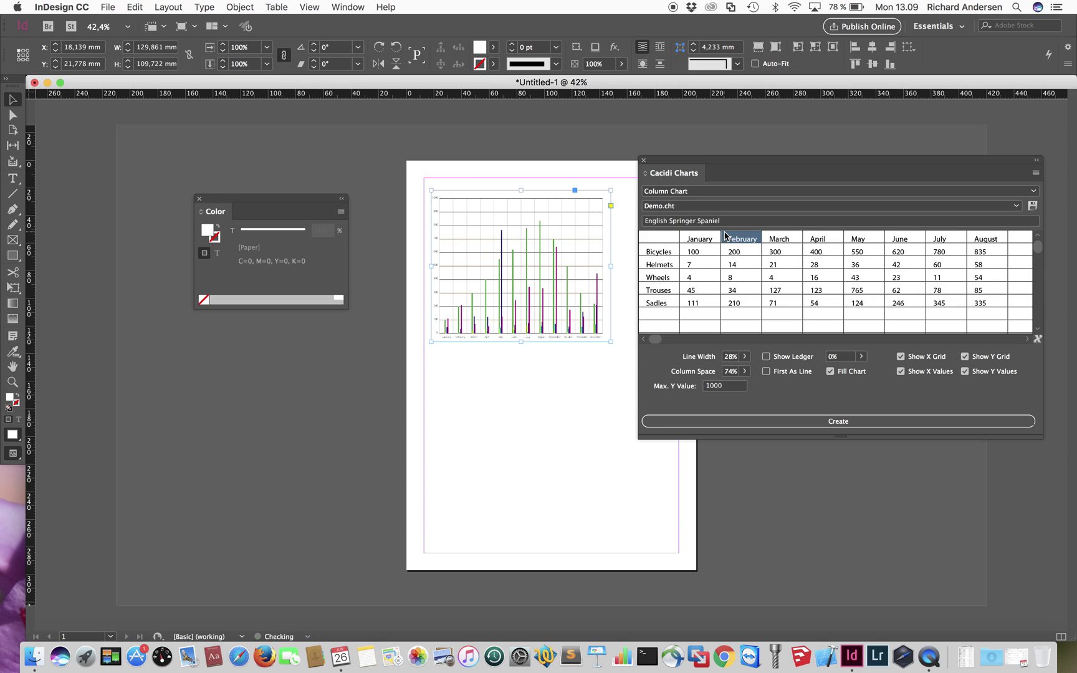
{"action": "left_click", "coordinate": [745, 371]}
{"action": "left_click_drag", "start_coordinate": [726, 387], "coordinate": [640, 401]}
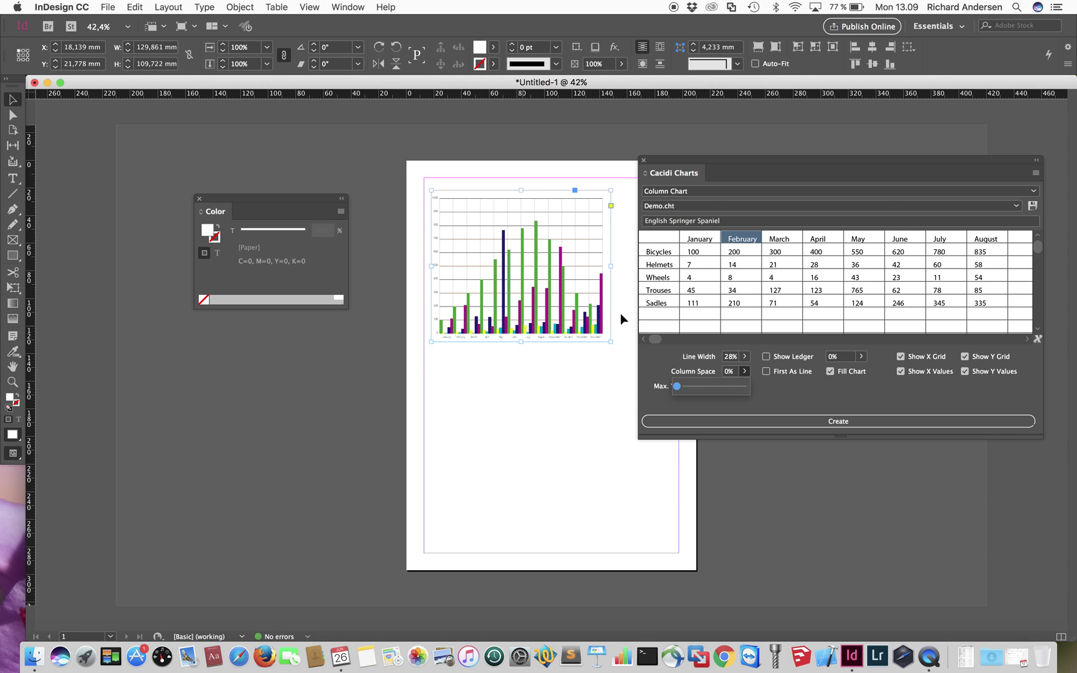
{"action": "left_click", "coordinate": [566, 384]}
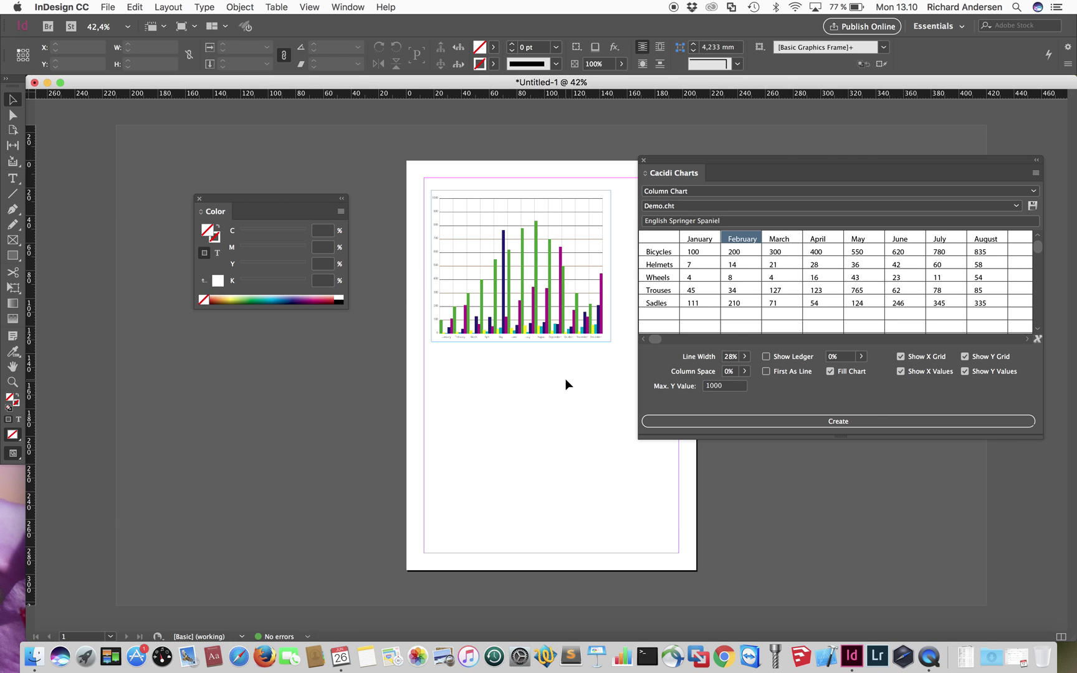
{"action": "left_click", "coordinate": [711, 191]}
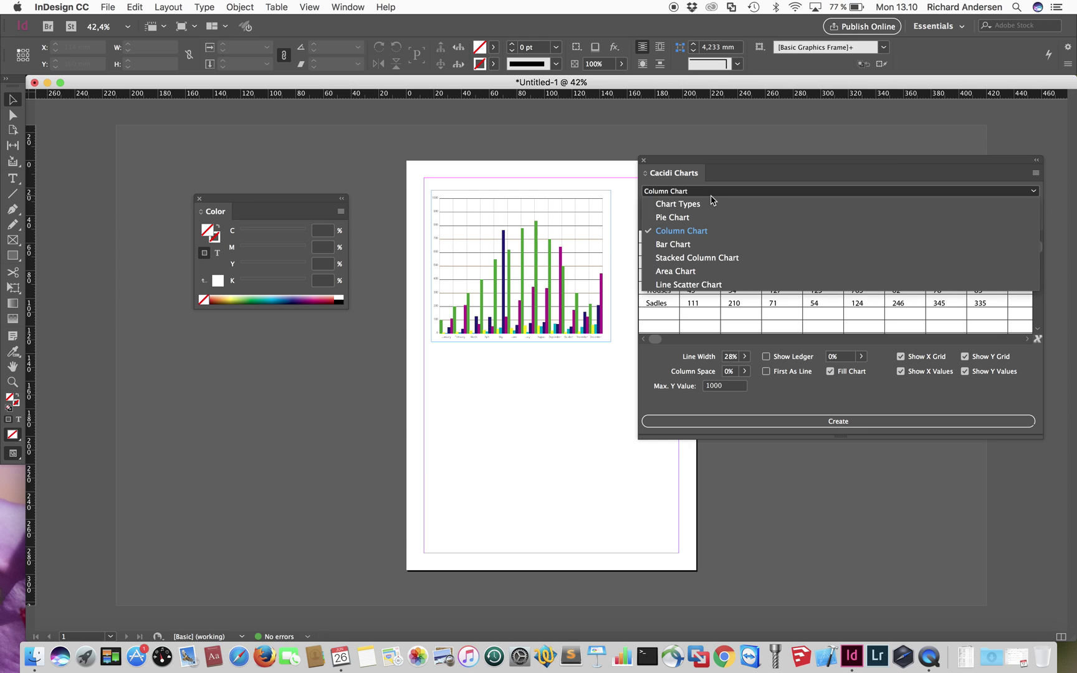
{"action": "left_click", "coordinate": [711, 192]}
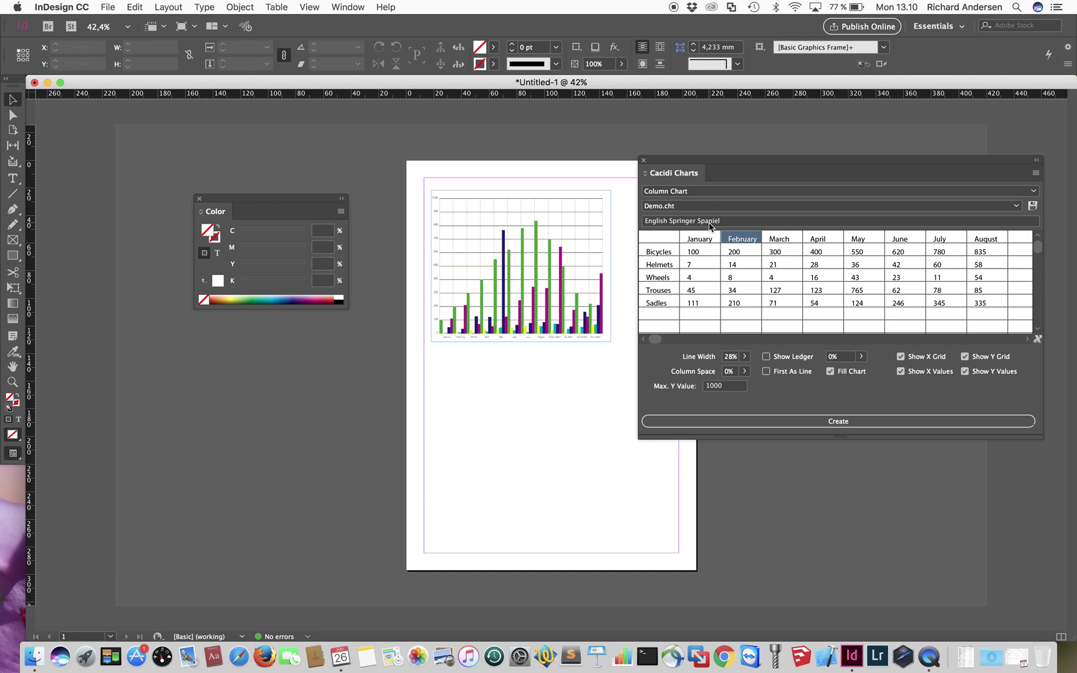
{"action": "left_click", "coordinate": [708, 206]}
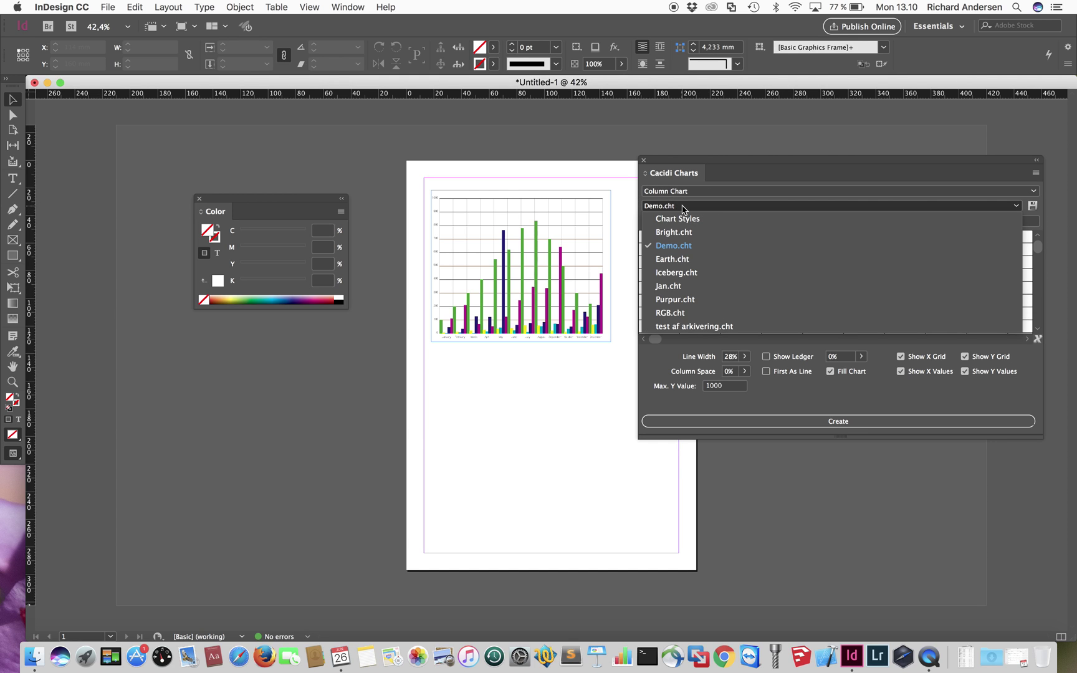
{"action": "left_click", "coordinate": [760, 172]}
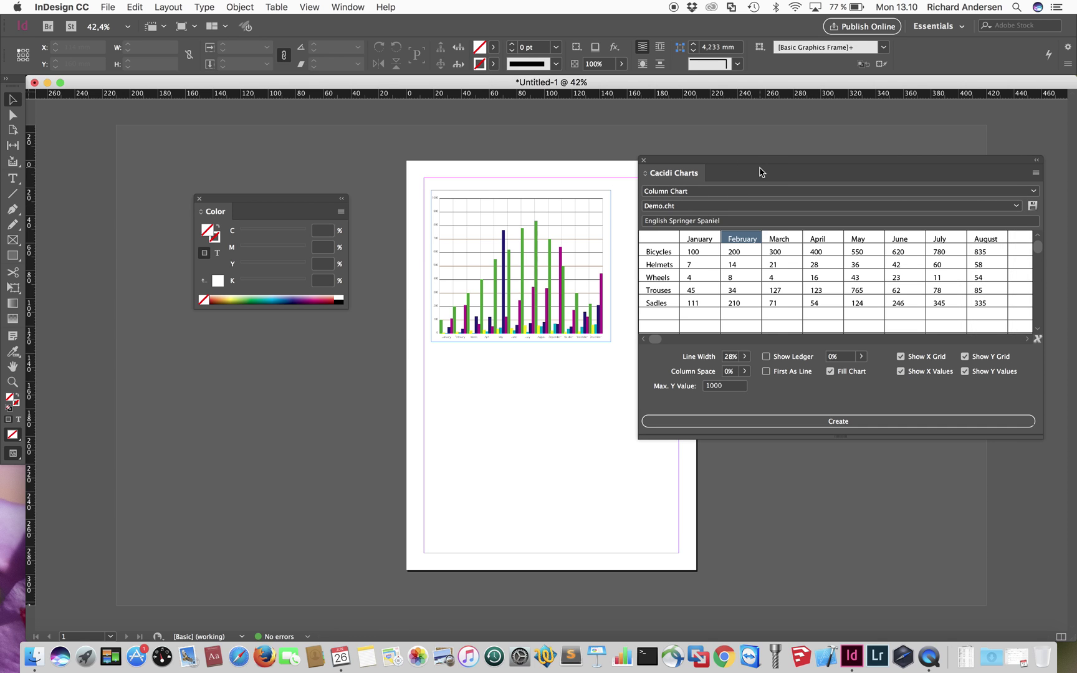
Clear all the data from the chart table and load Chartdata.csv from the Desktop into it.
{"action": "left_click", "coordinate": [1037, 338]}
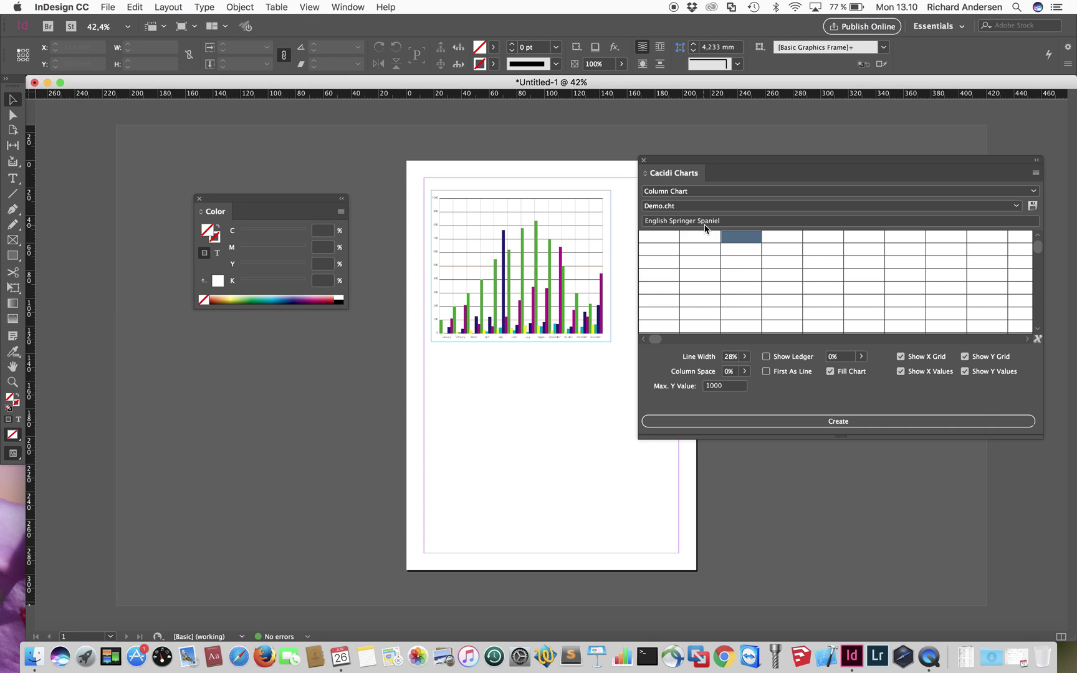
{"action": "left_click", "coordinate": [668, 238]}
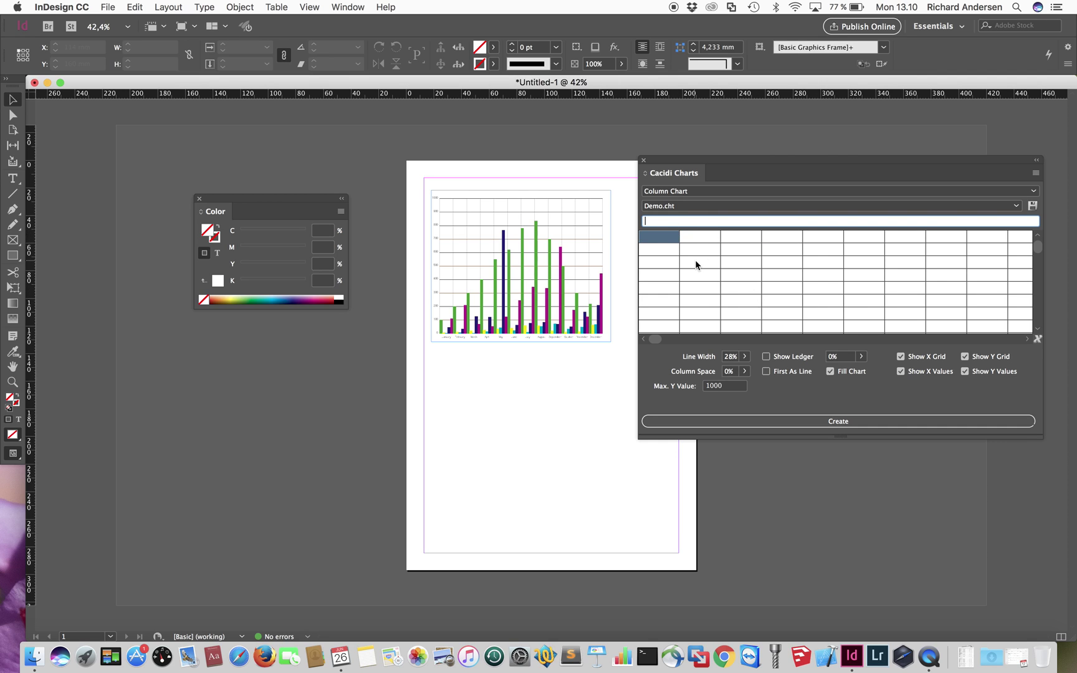
{"action": "left_click", "coordinate": [1035, 173]}
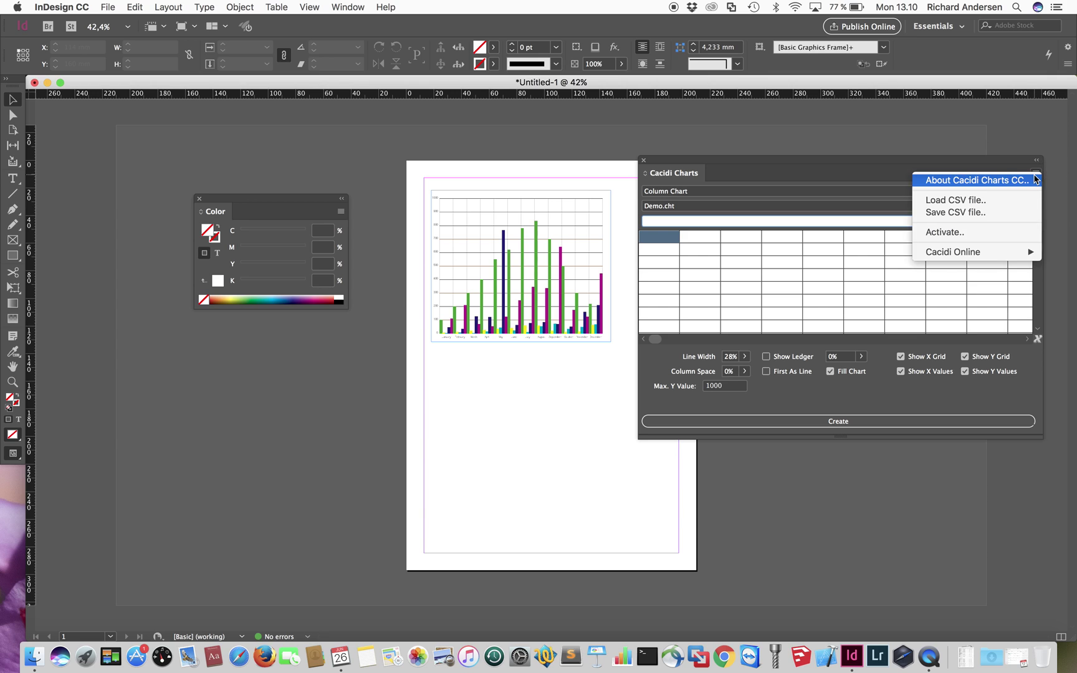
{"action": "left_click", "coordinate": [990, 200]}
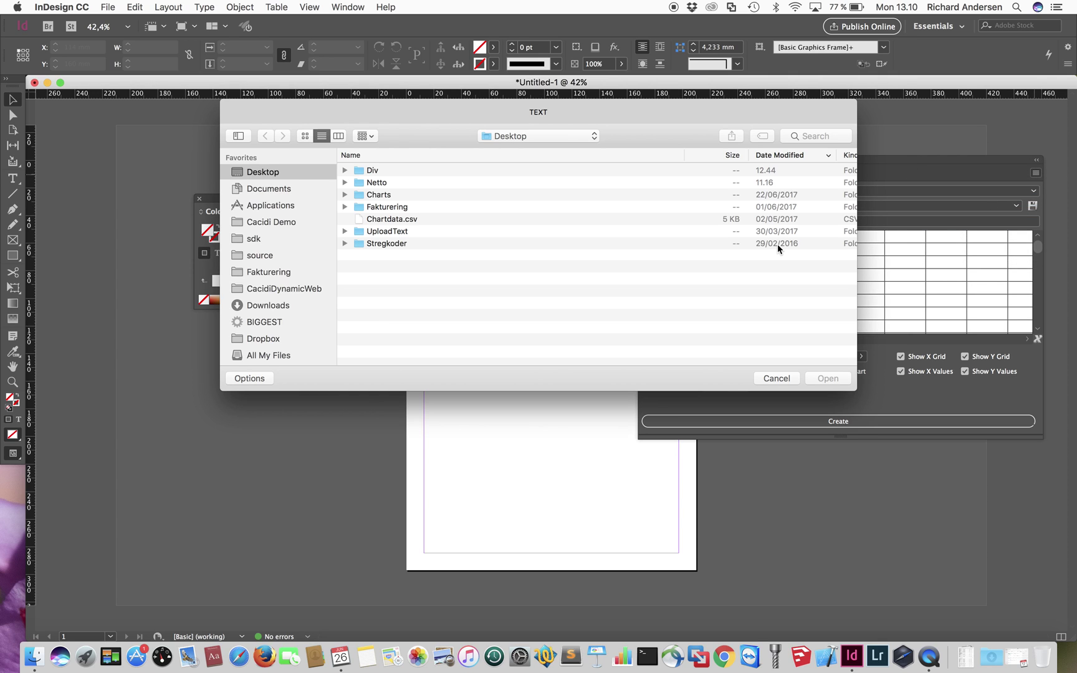
{"action": "double_click", "coordinate": [387, 219]}
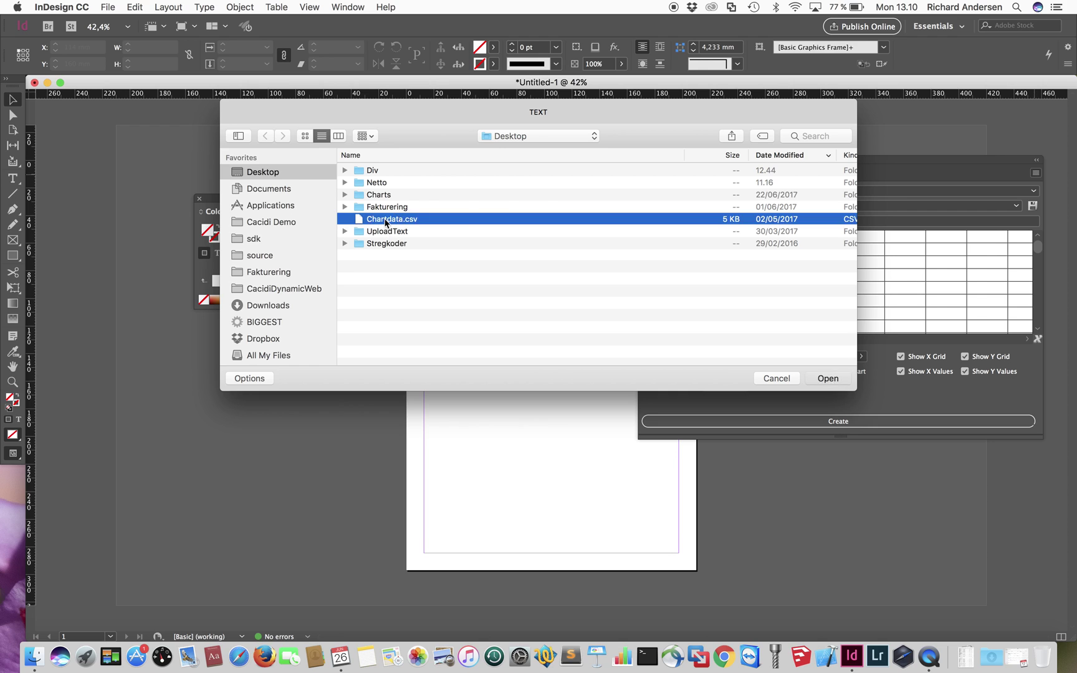
{"action": "left_click", "coordinate": [736, 254]}
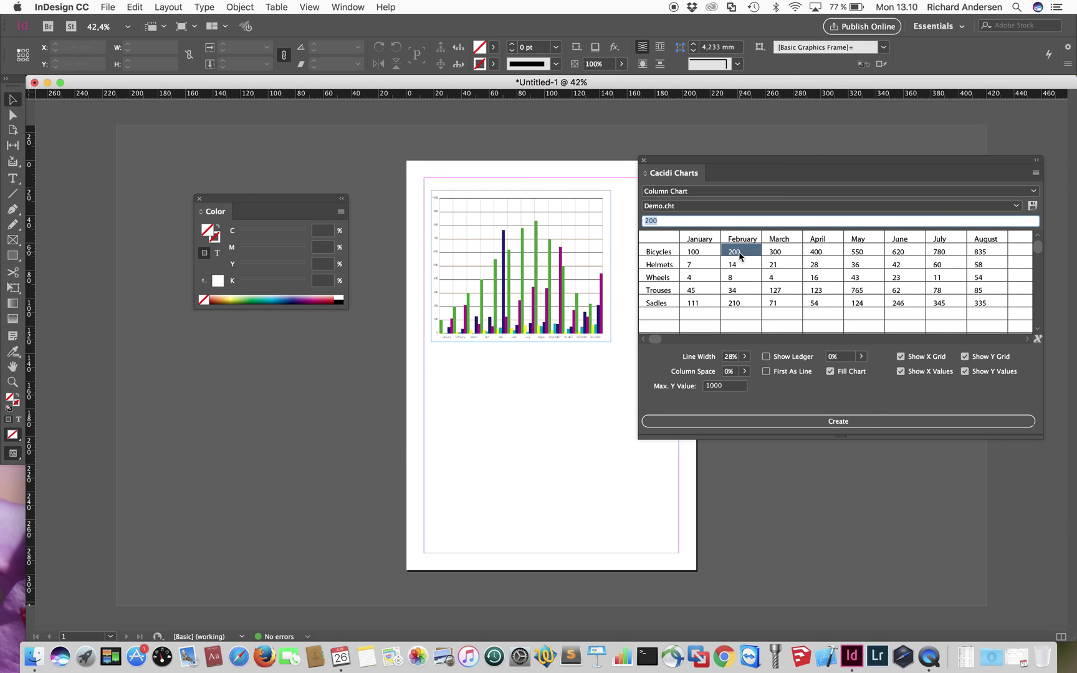
Save the chart table's data to the Desktop as a CSV file named test.
{"action": "left_click", "coordinate": [1035, 174]}
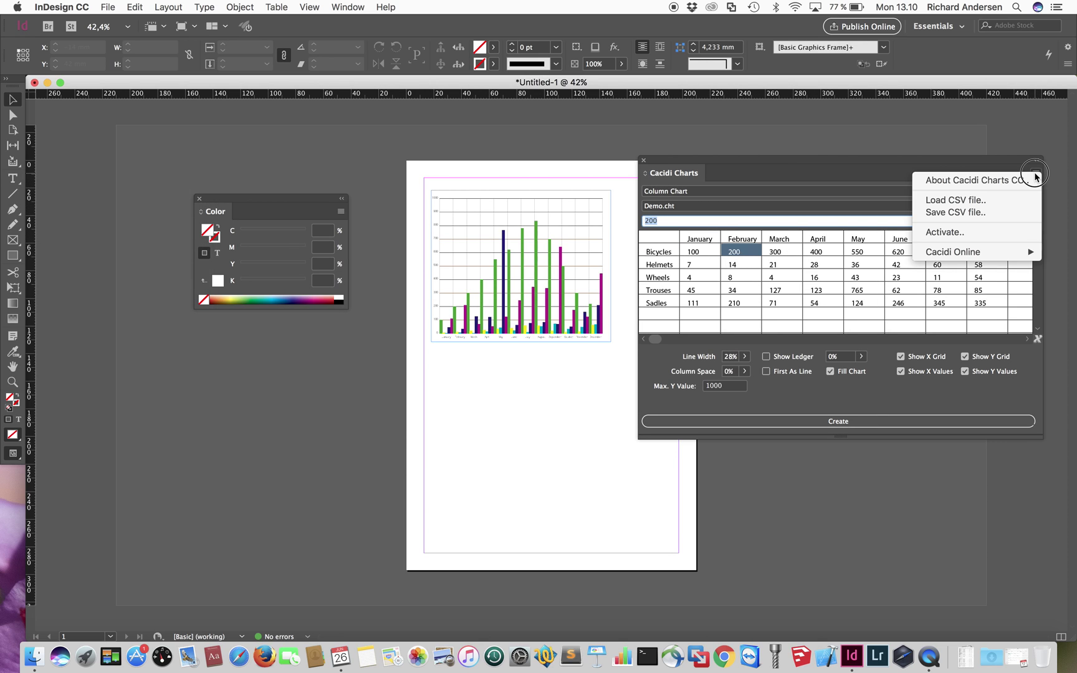
{"action": "left_click", "coordinate": [1011, 212]}
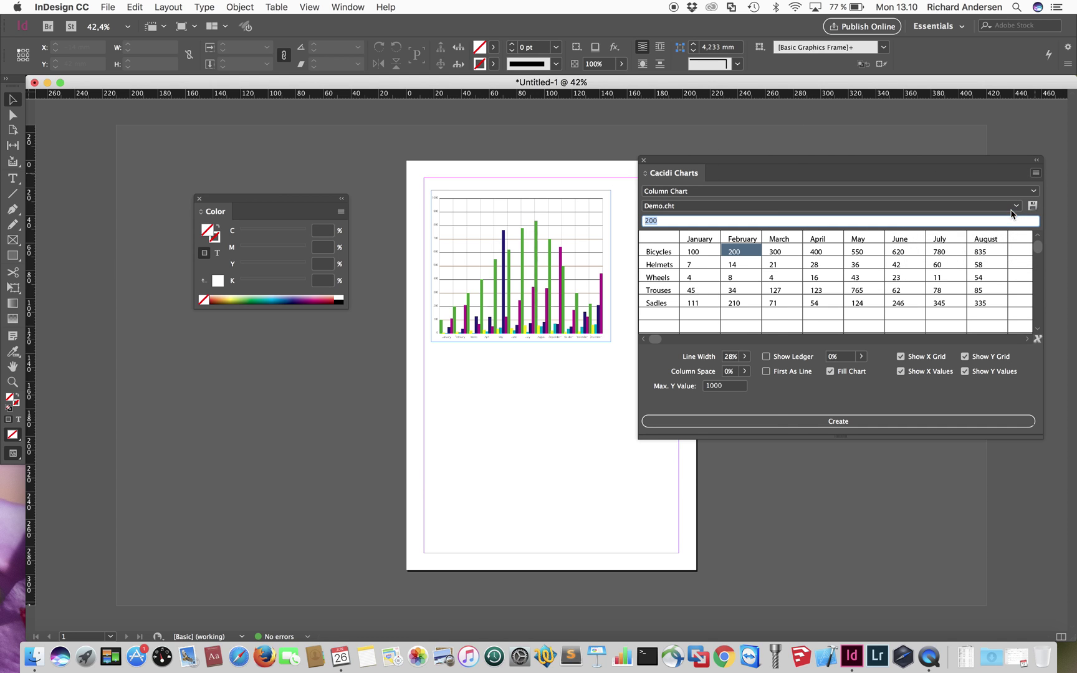
{"action": "type", "text": "test"}
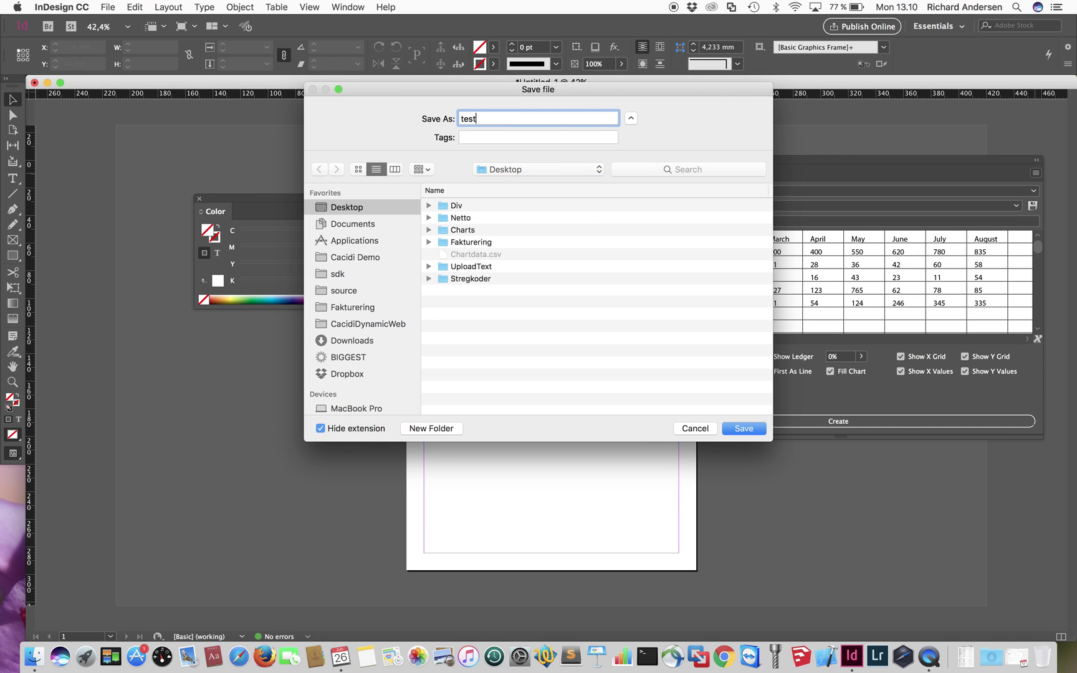
{"action": "key", "text": "Return"}
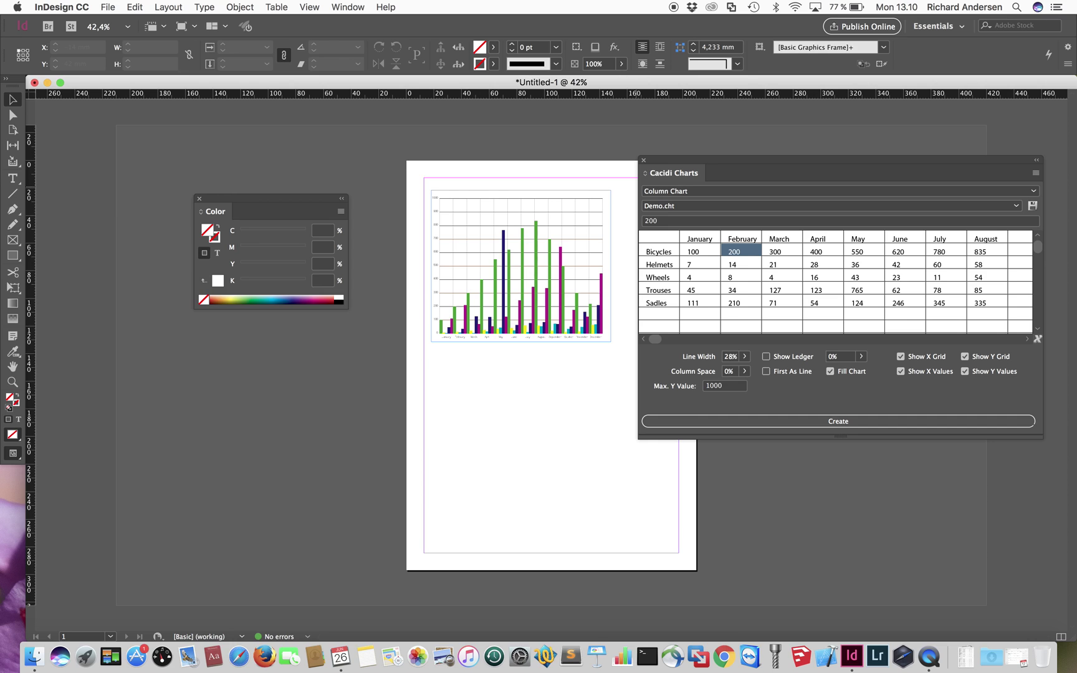